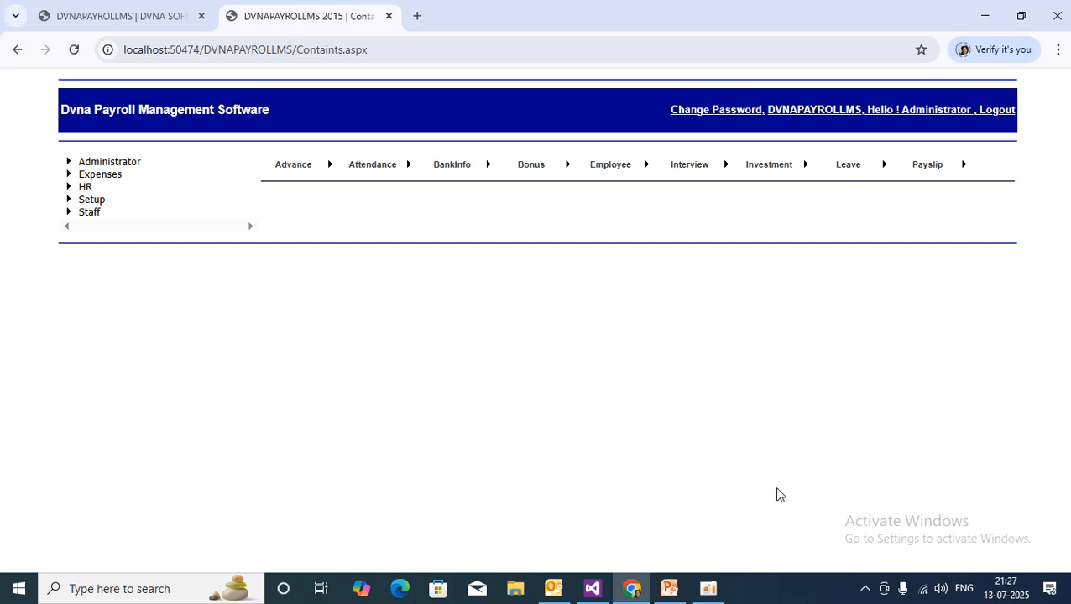
Highlight the software title and look over each top menu.
left_click_drag(65, 112, 272, 107)
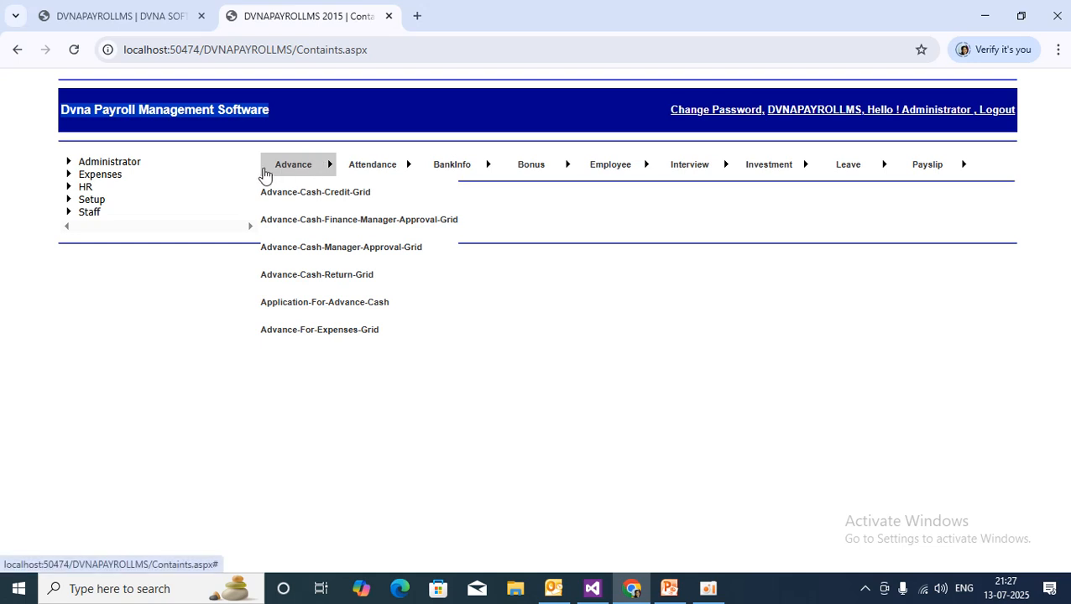
mouse_move(299, 176)
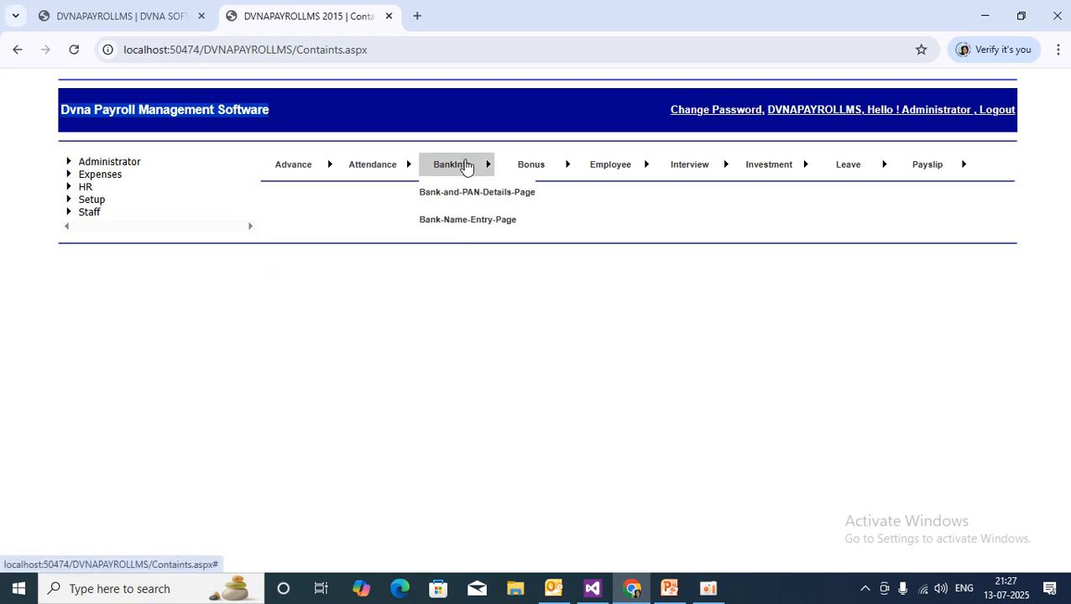
mouse_move(606, 168)
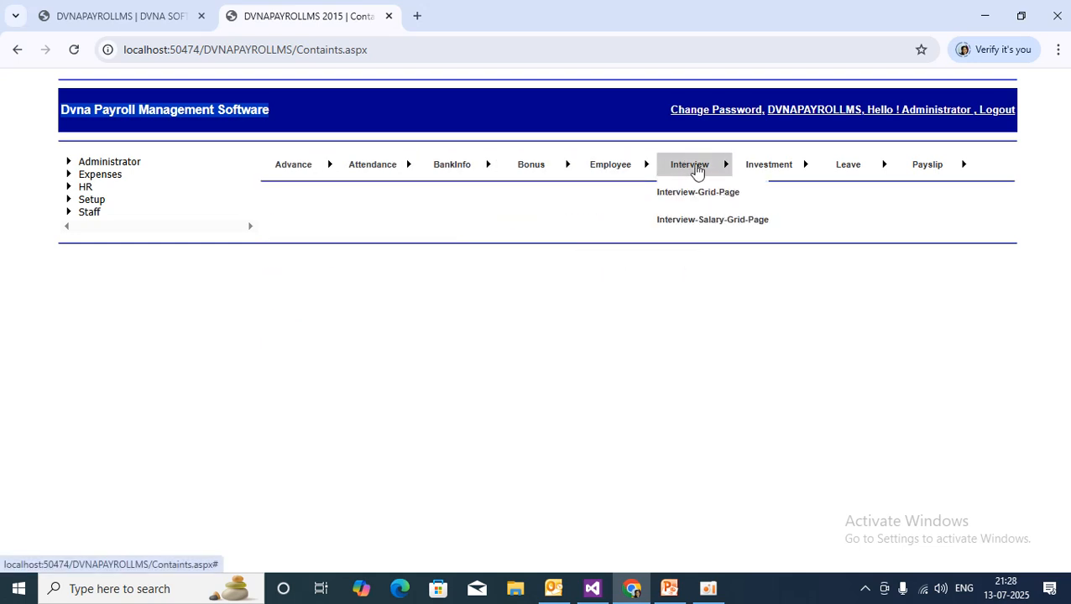
mouse_move(894, 168)
mouse_move(326, 163)
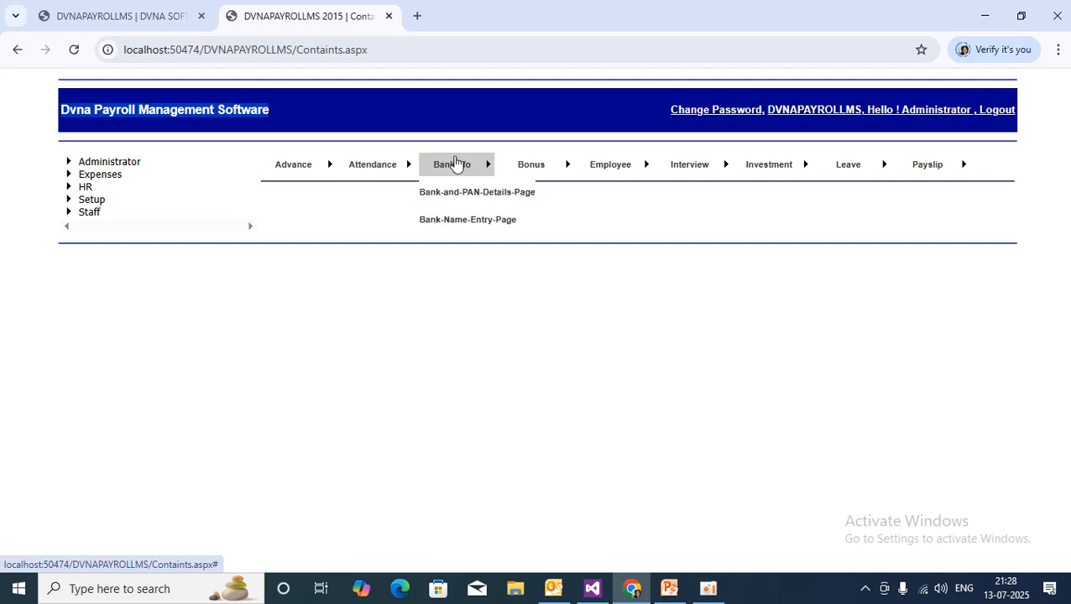
mouse_move(713, 171)
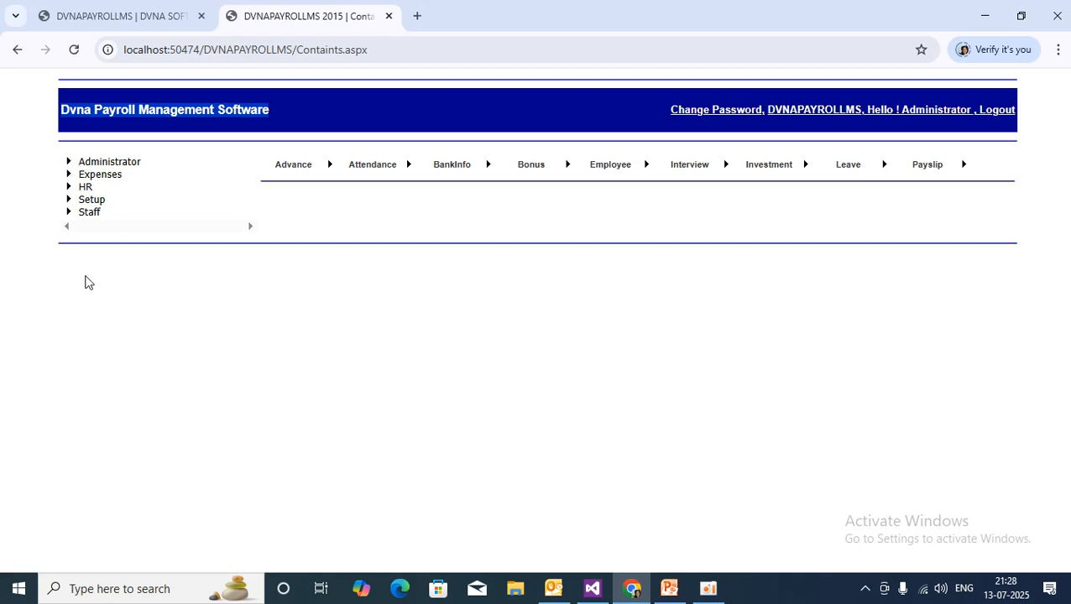
Expand and collapse the Administrator, Expenses, HR, Setup and Staff tree sections, then go to PowerPoint.
left_click(68, 164)
scroll(159, 432, "down", 2)
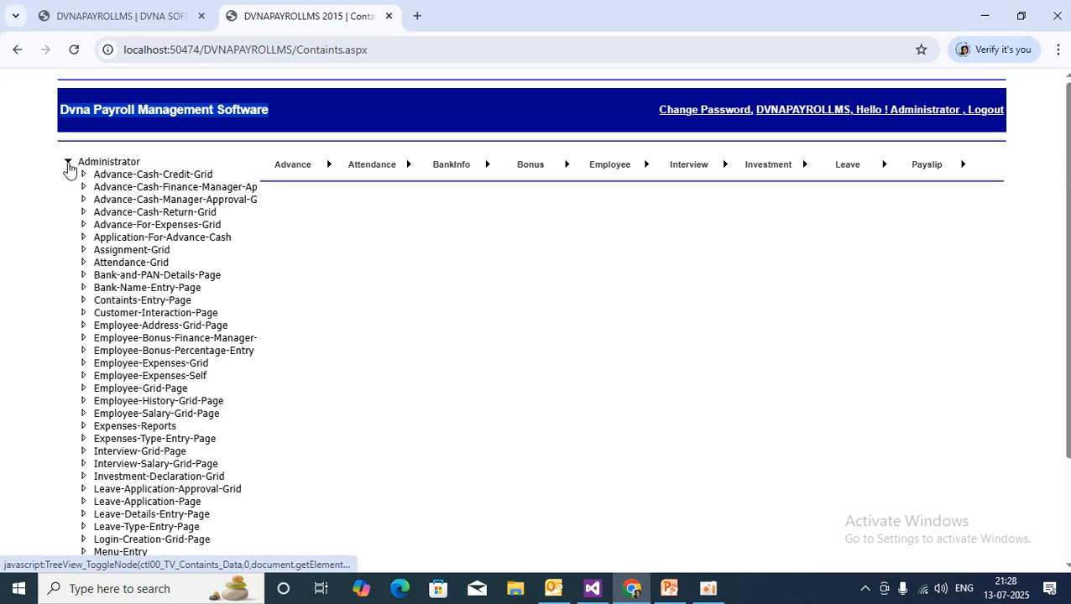
left_click(68, 166)
left_click(68, 176)
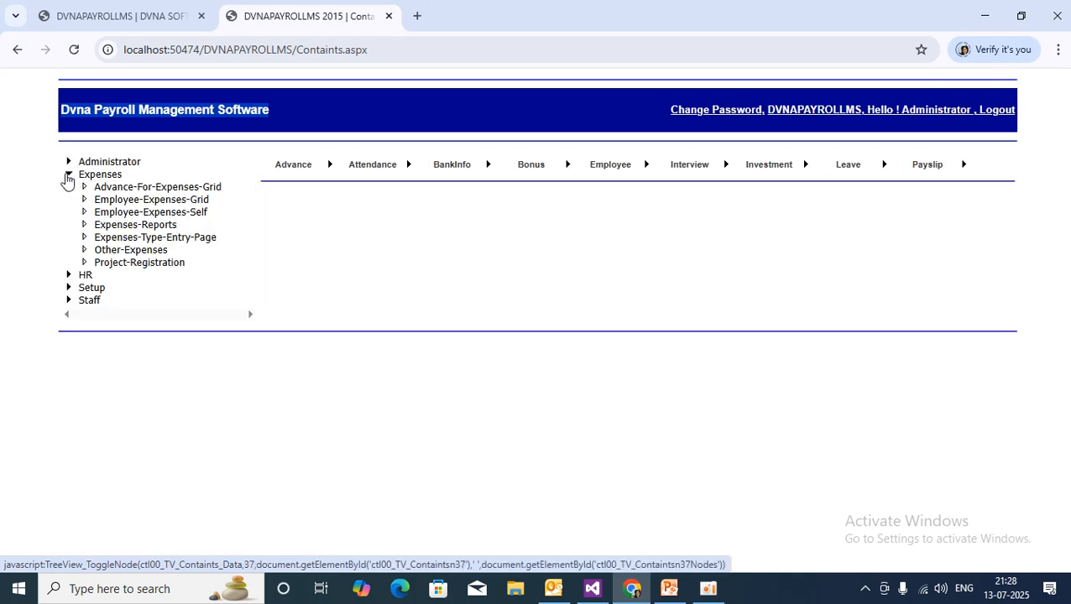
left_click(68, 177)
left_click(68, 188)
left_click(68, 189)
left_click(69, 202)
left_click(68, 202)
left_click(69, 214)
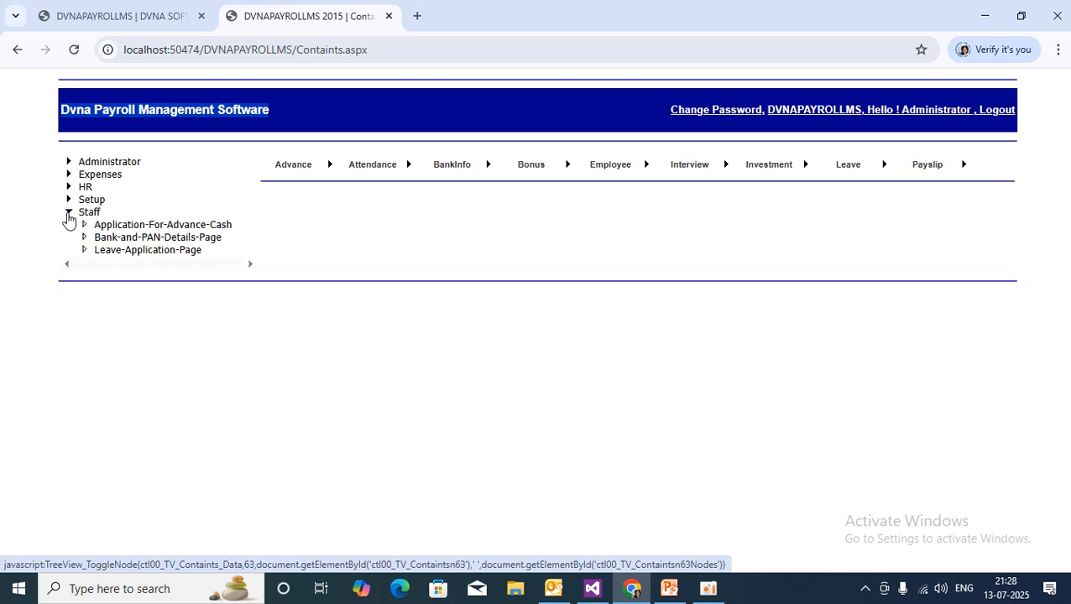
left_click(69, 215)
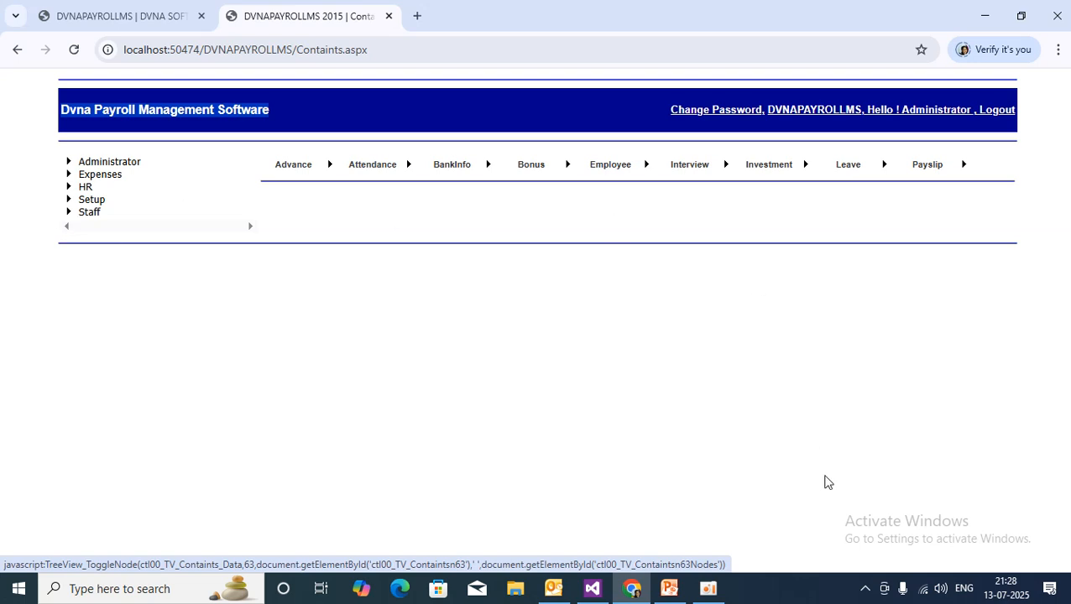
left_click(668, 590)
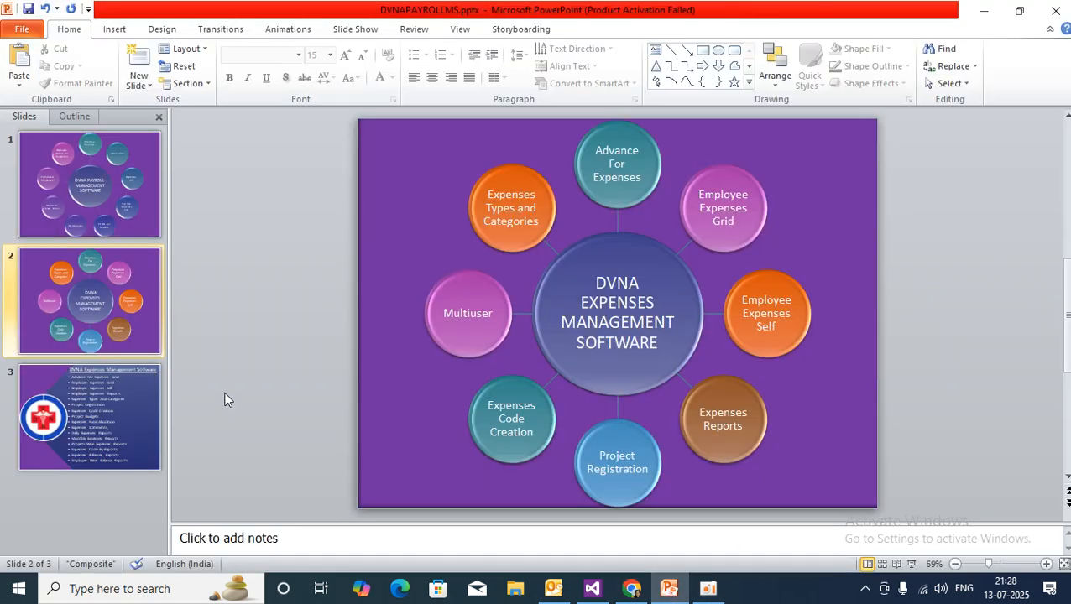
Scroll the deck to the expenses-features slide, then go back to the payroll web page.
scroll(224, 399, "down", 2)
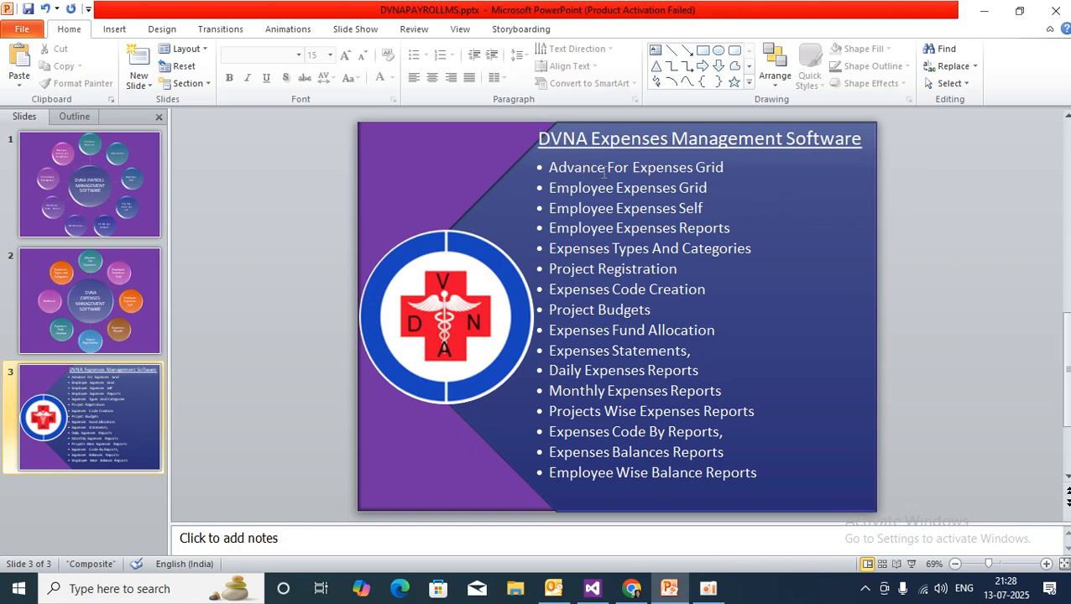
left_click(634, 591)
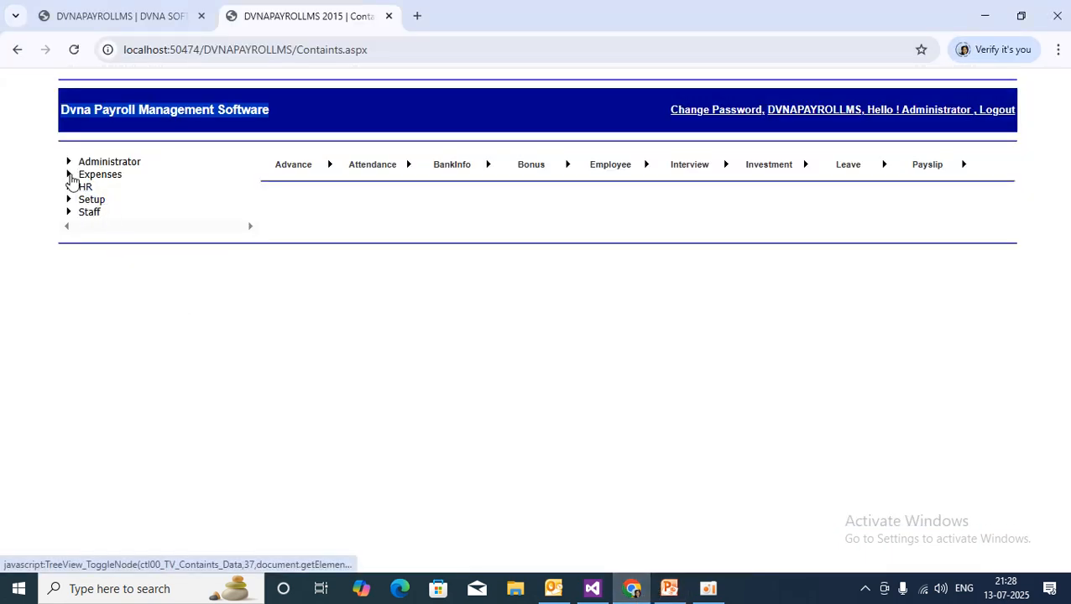
Open the Advance-For-Expenses-Grid page from the Expenses section.
left_click(69, 175)
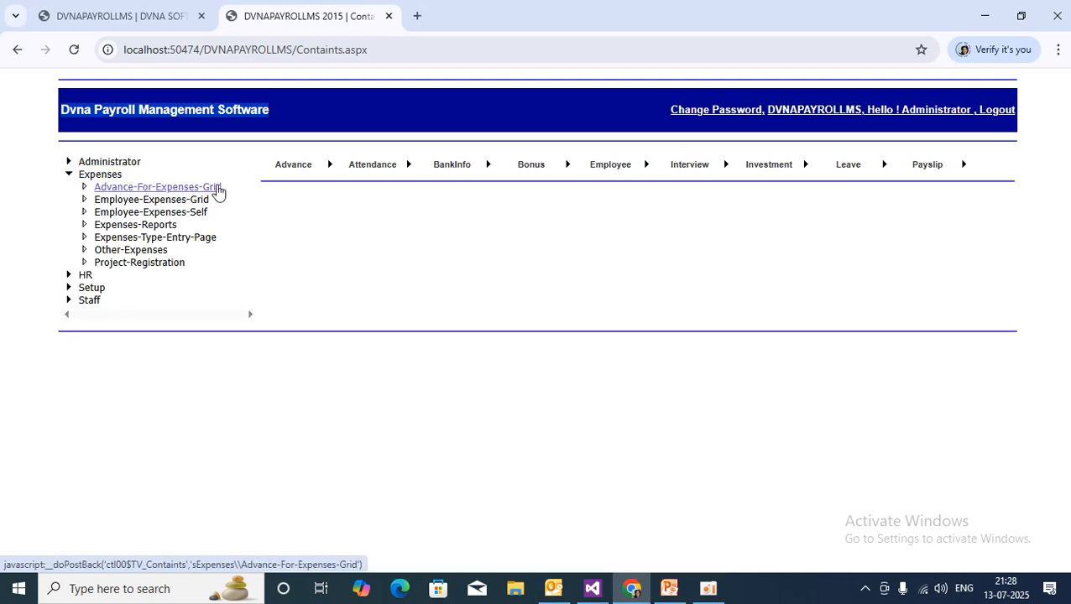
left_click(211, 193)
scroll(604, 423, "down", 5)
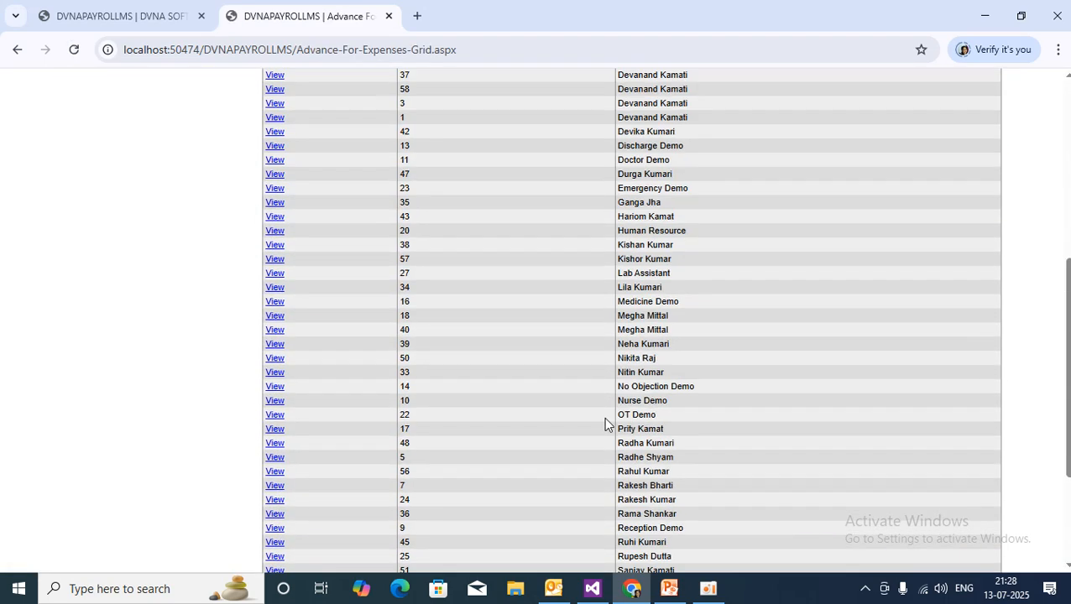
scroll(603, 416, "down", 4)
scroll(501, 431, "up", 9)
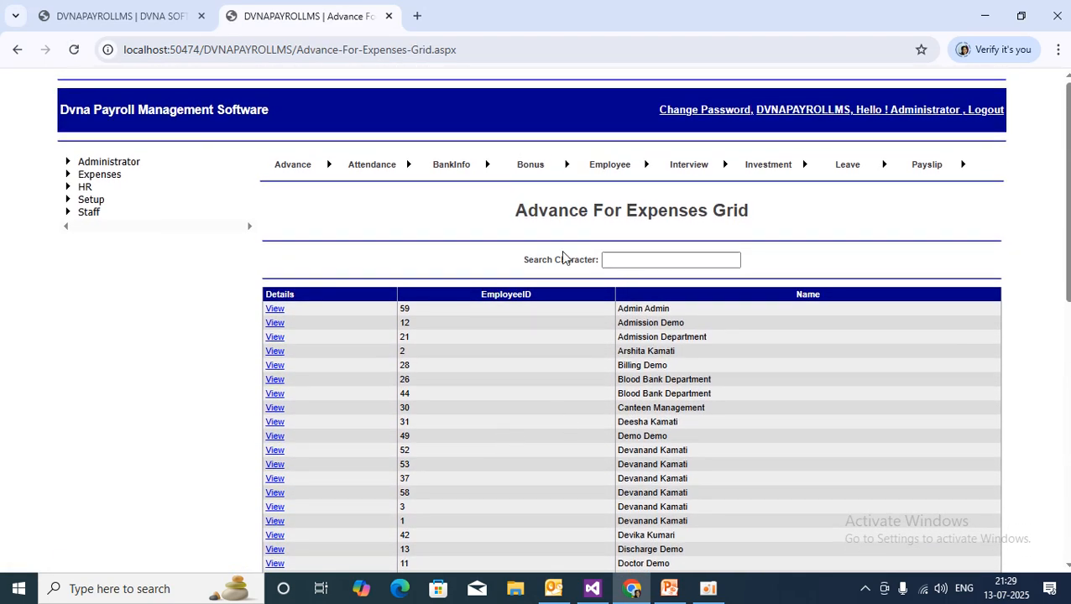
left_click_drag(515, 210, 792, 215)
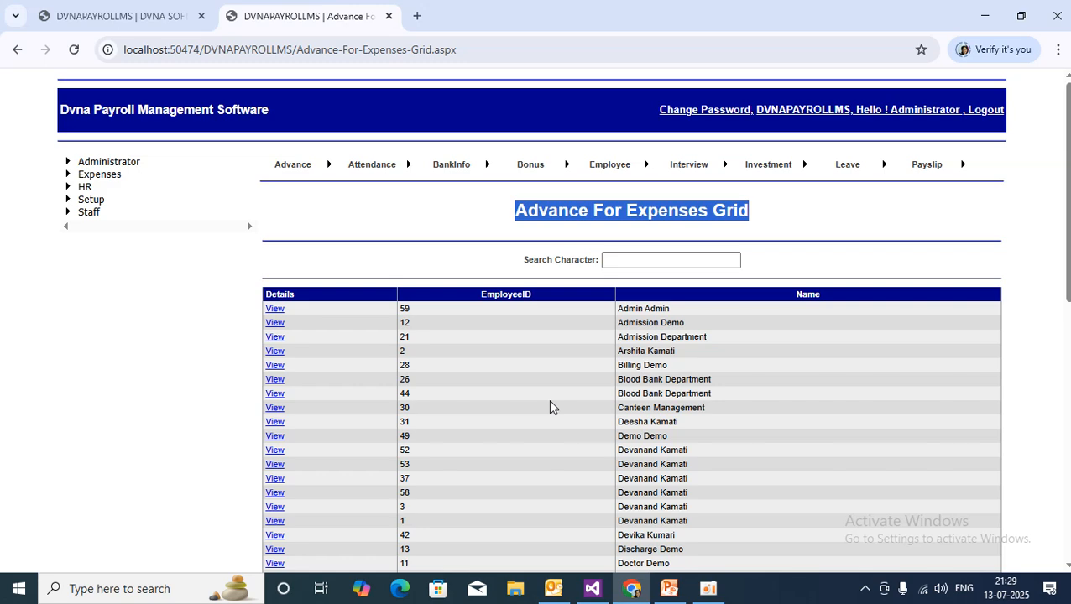
scroll(550, 407, "down", 7)
scroll(549, 407, "up", 7)
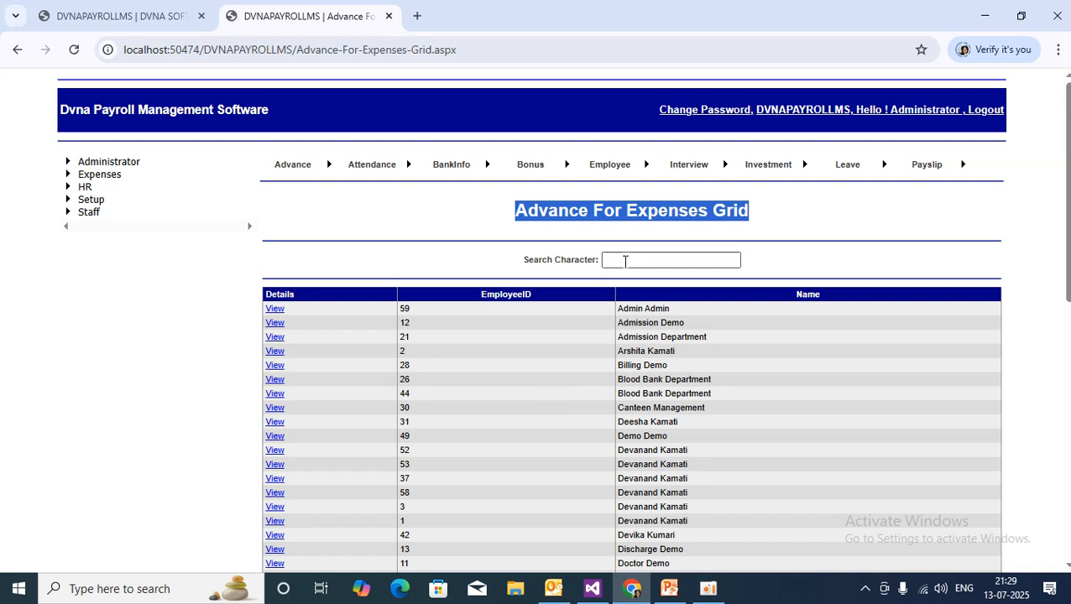
Search the employee list for 'a' to show four employees.
left_click(630, 259)
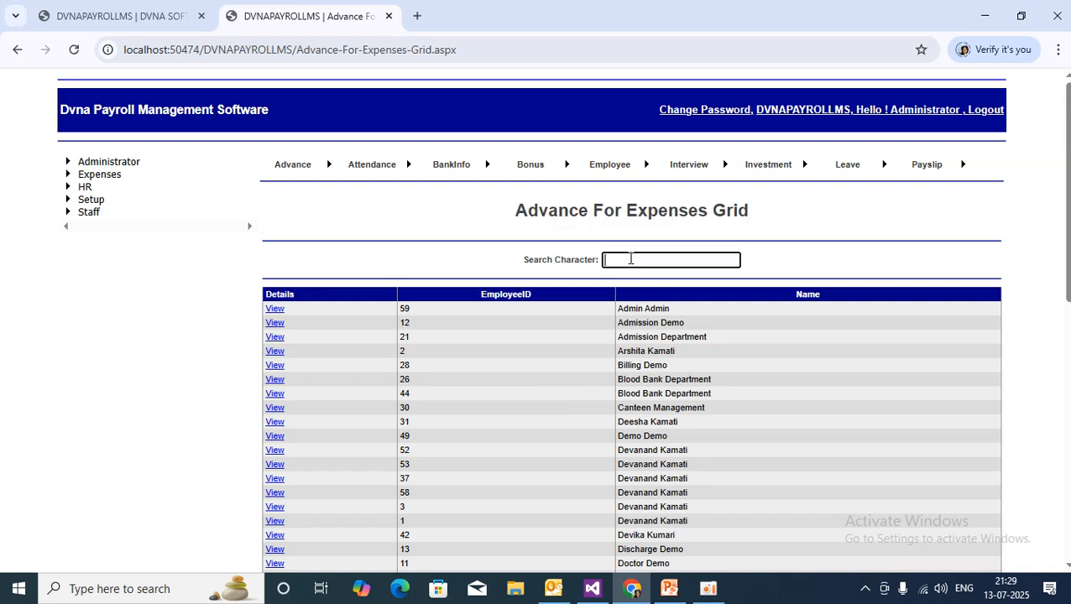
type("a")
key("Tab")
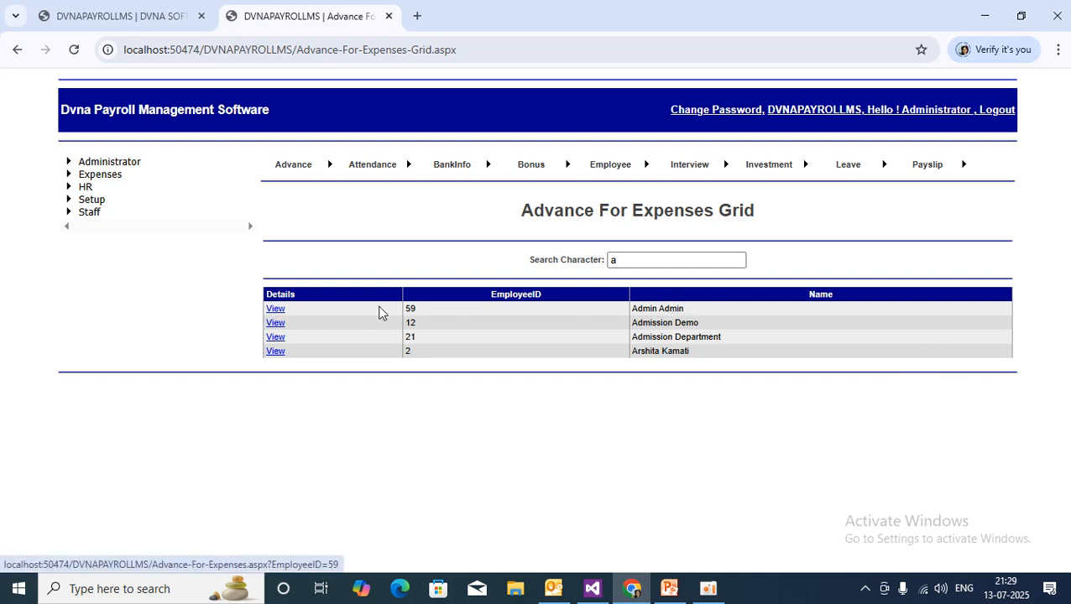
Enter and save a 2000 advance for the first listed employee.
left_click(280, 310)
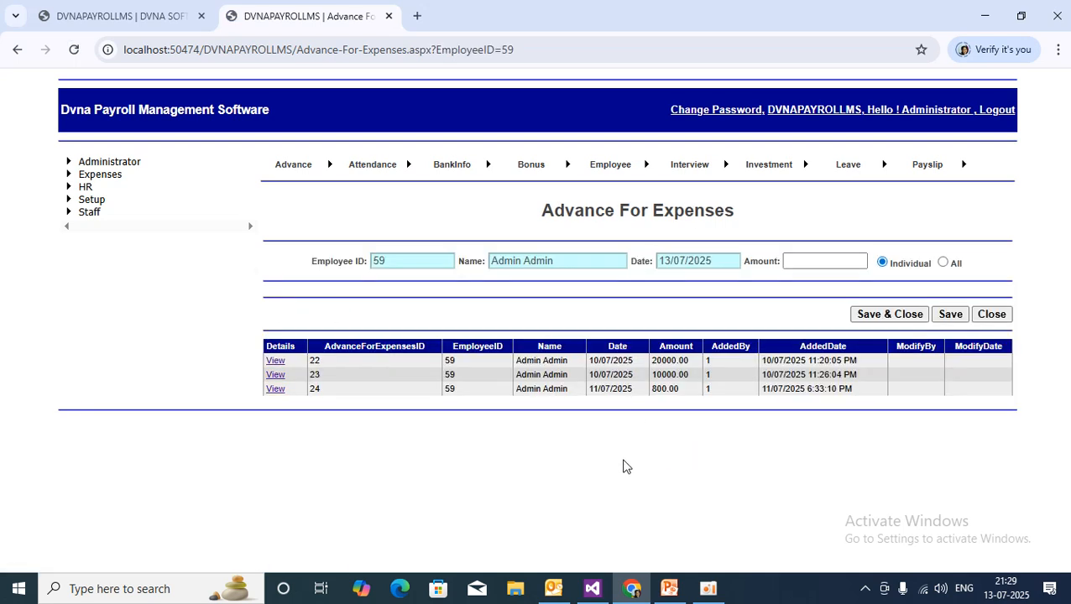
left_click(812, 258)
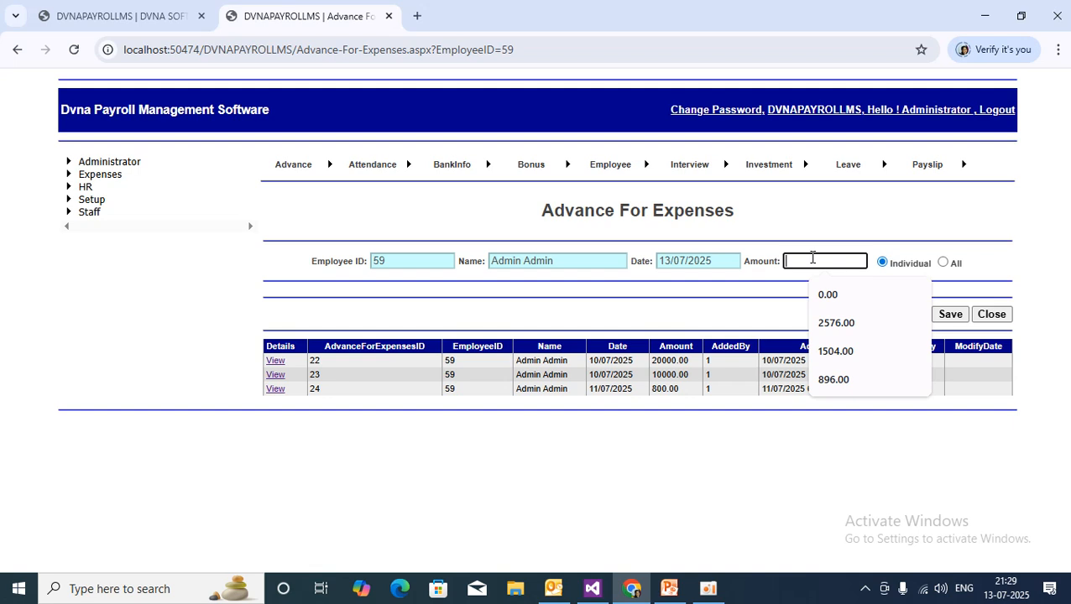
type("2000")
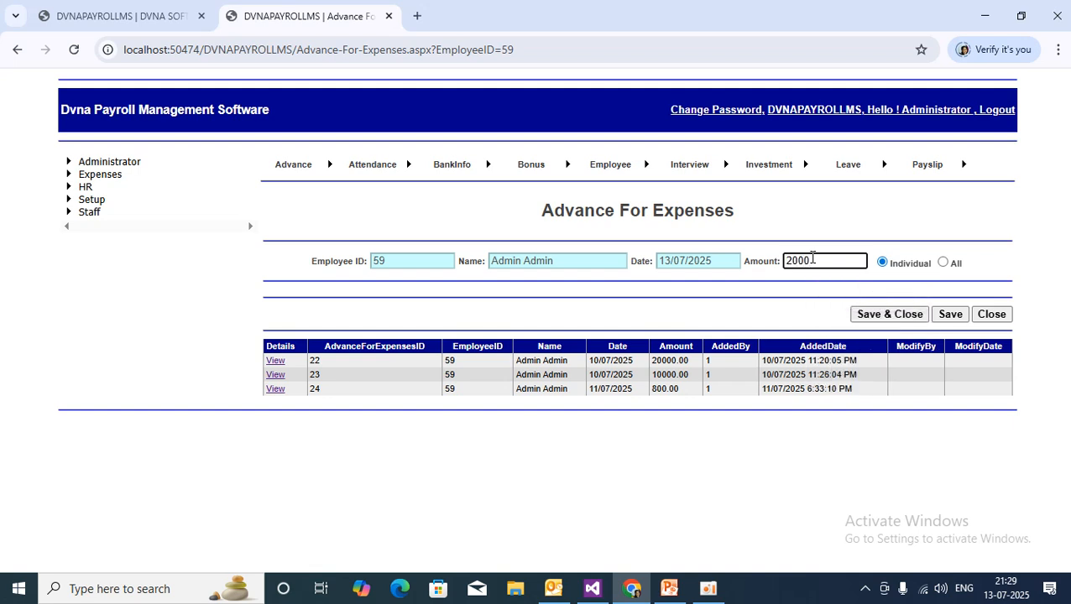
left_click(1007, 248)
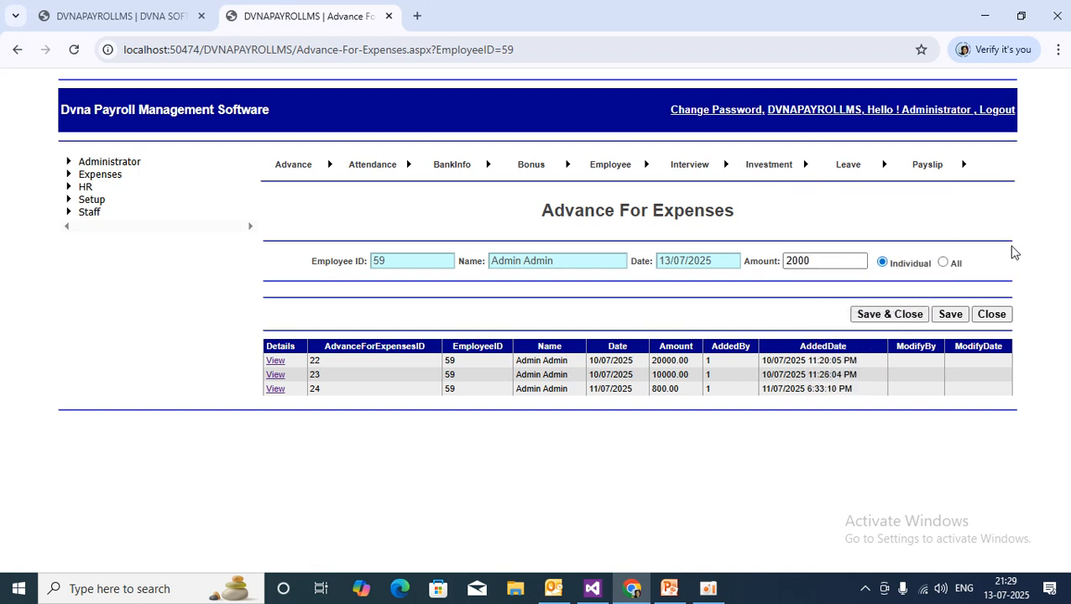
left_click(950, 317)
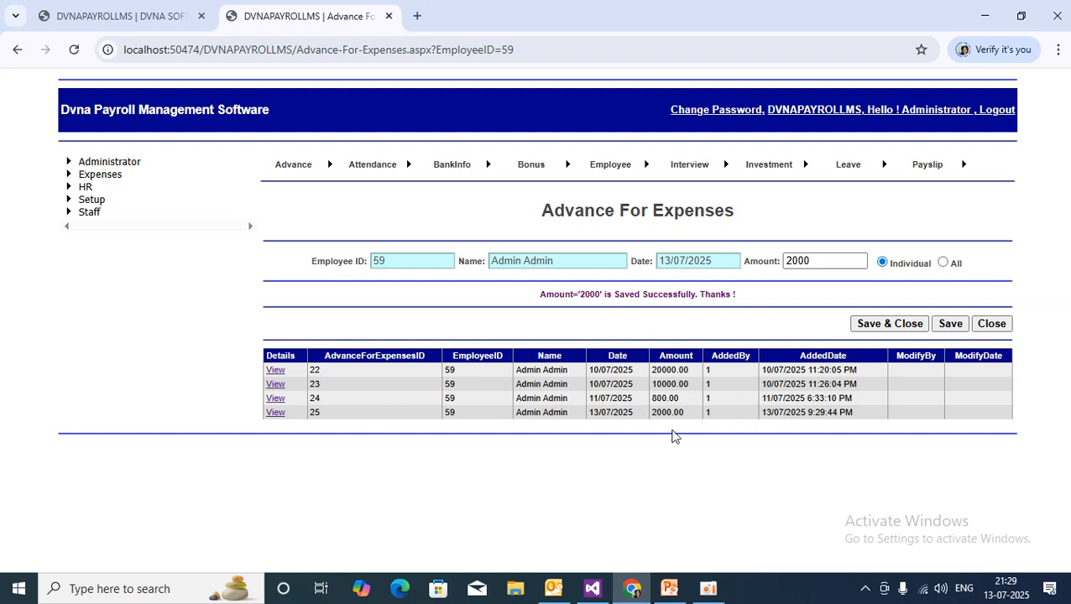
Check the new row's 2000 amount and 13/07/2025 added date.
left_click_drag(653, 412, 676, 412)
left_click(793, 412)
left_click_drag(763, 412, 851, 409)
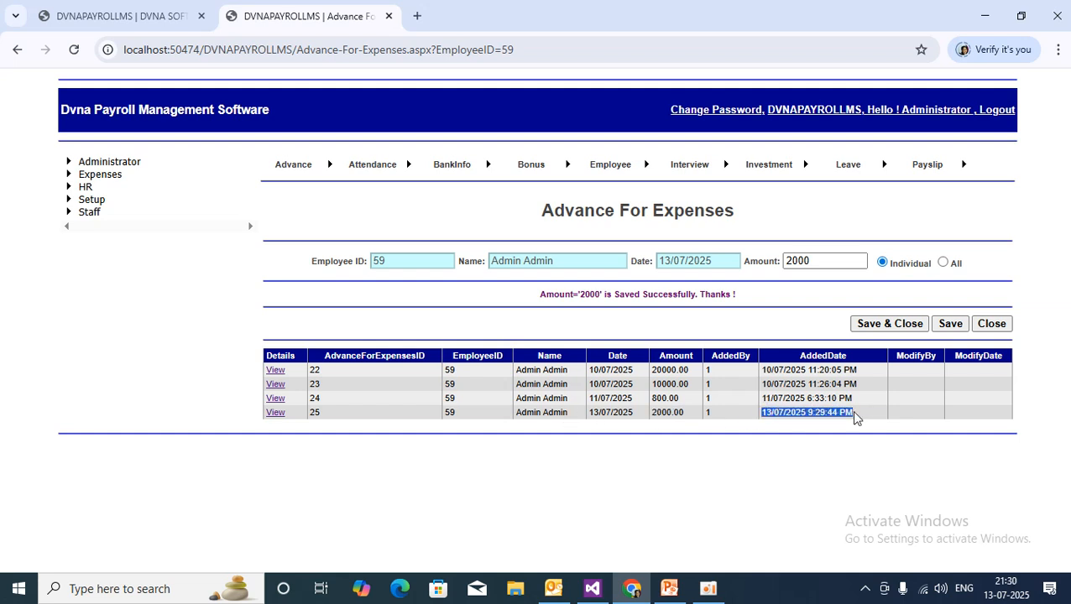
left_click(773, 461)
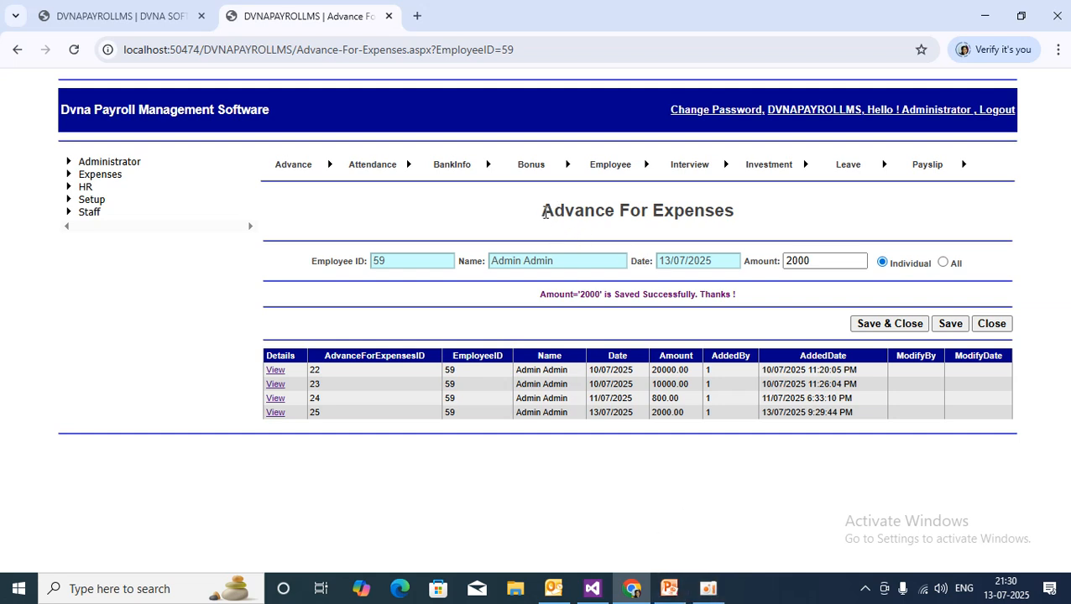
Return to the grid, refilter by 'a', and reopen employee 59's advance record.
left_click(992, 325)
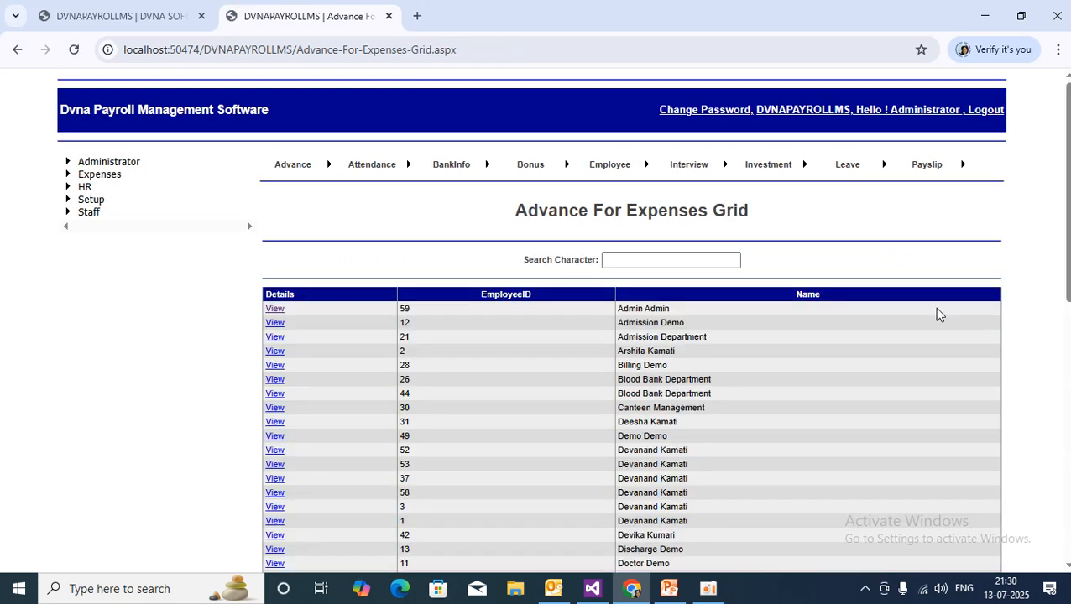
left_click(276, 309)
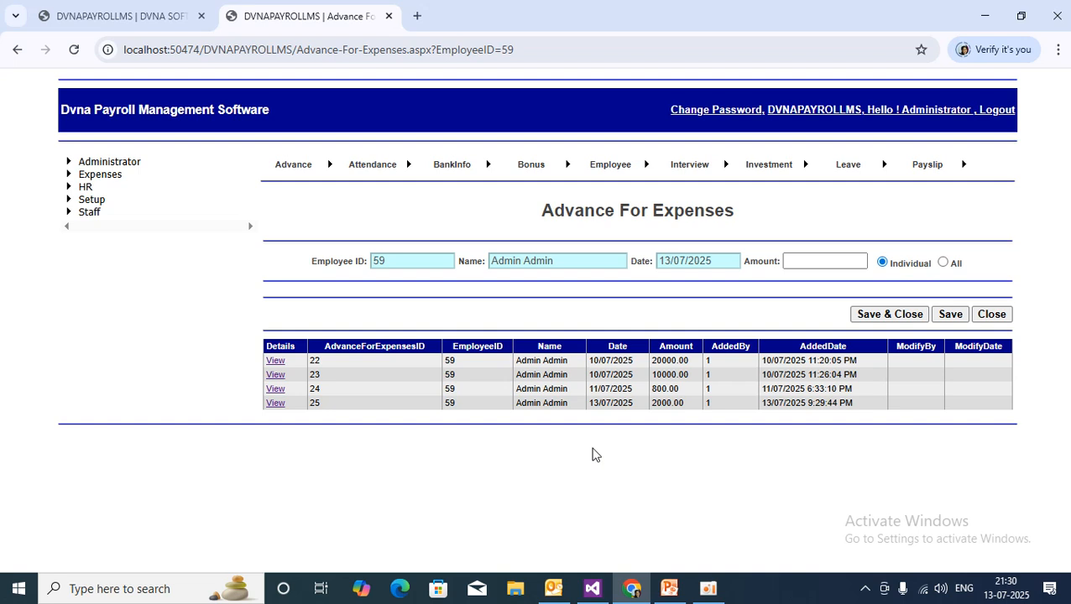
left_click(993, 317)
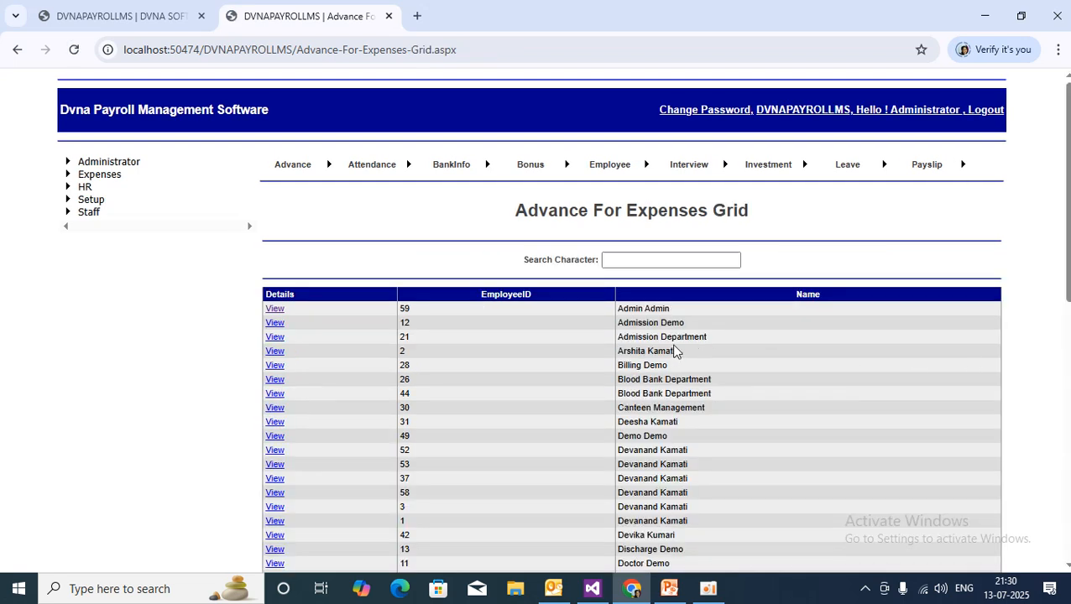
left_click(633, 260)
type("a")
left_click(679, 295)
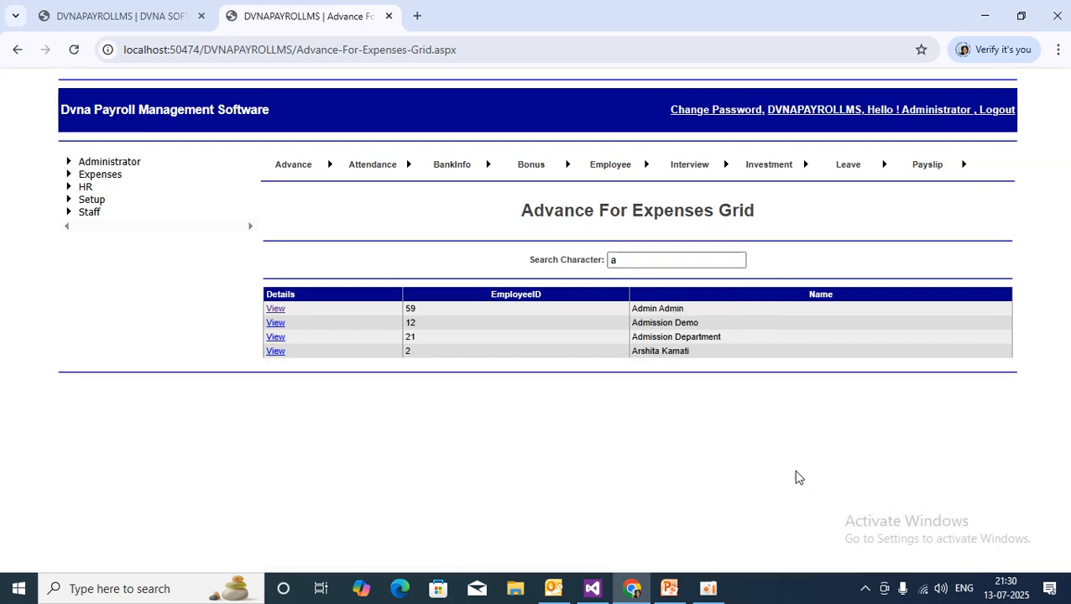
left_click(280, 310)
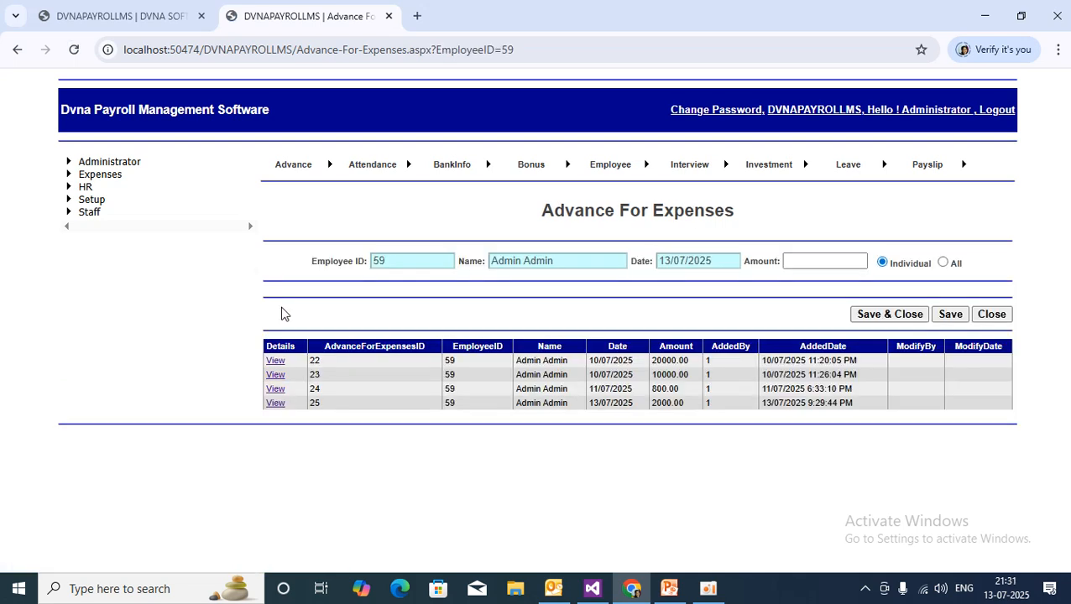
Glance at the features slide, then return and expand the Expenses pages.
left_click(668, 588)
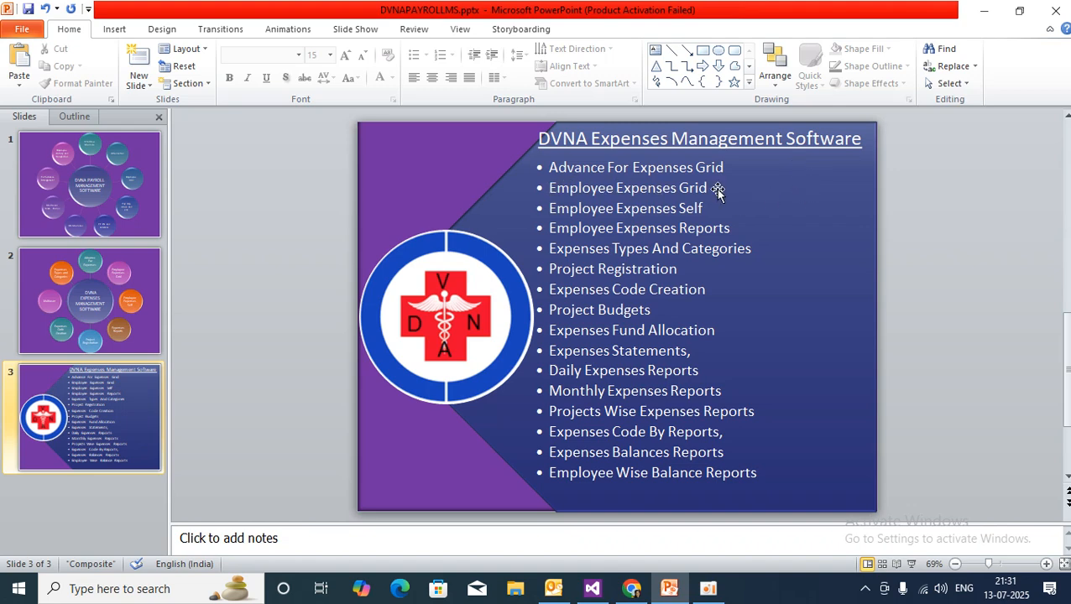
left_click(630, 591)
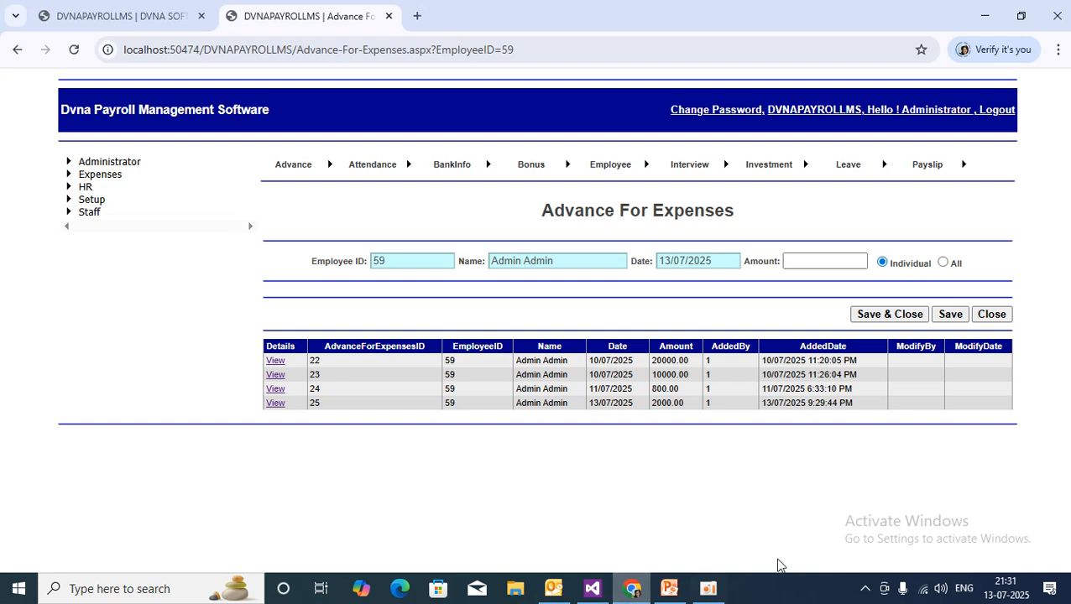
left_click(69, 176)
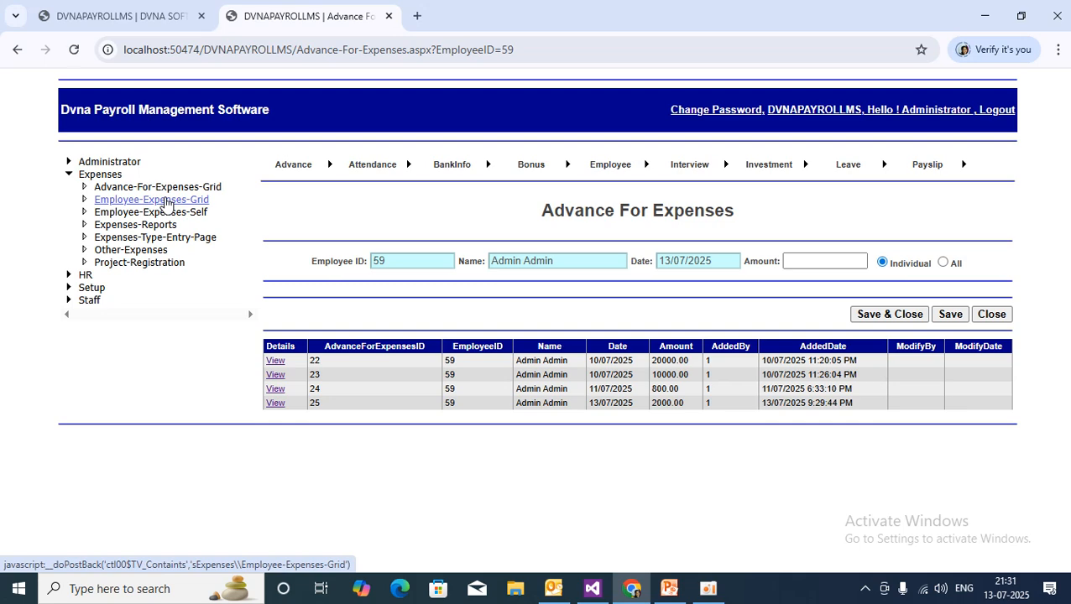
Open the Employee Expenses Grid page.
left_click(166, 201)
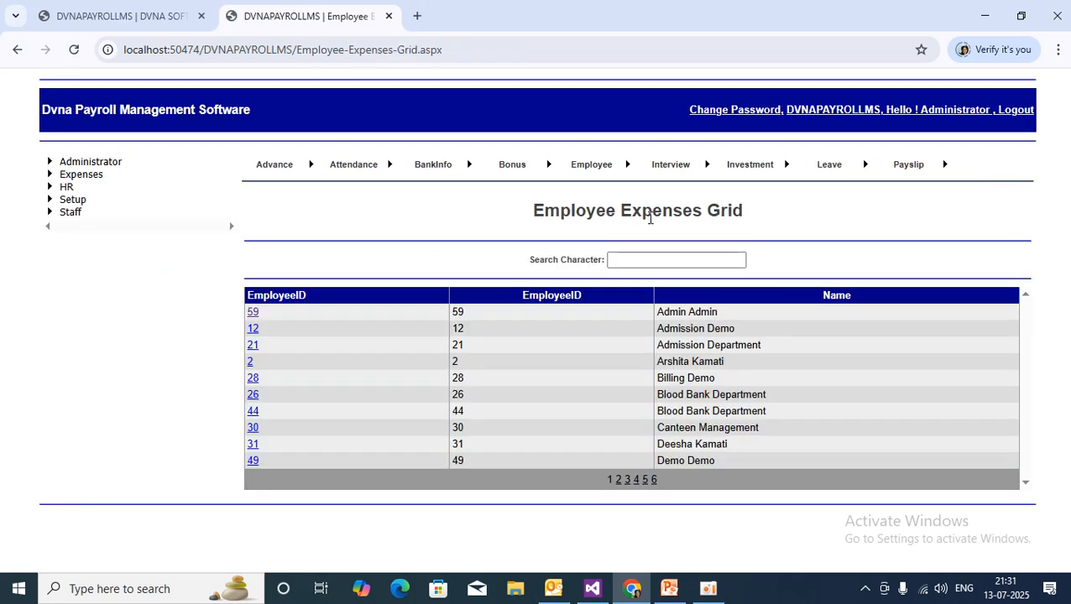
left_click_drag(533, 211, 812, 214)
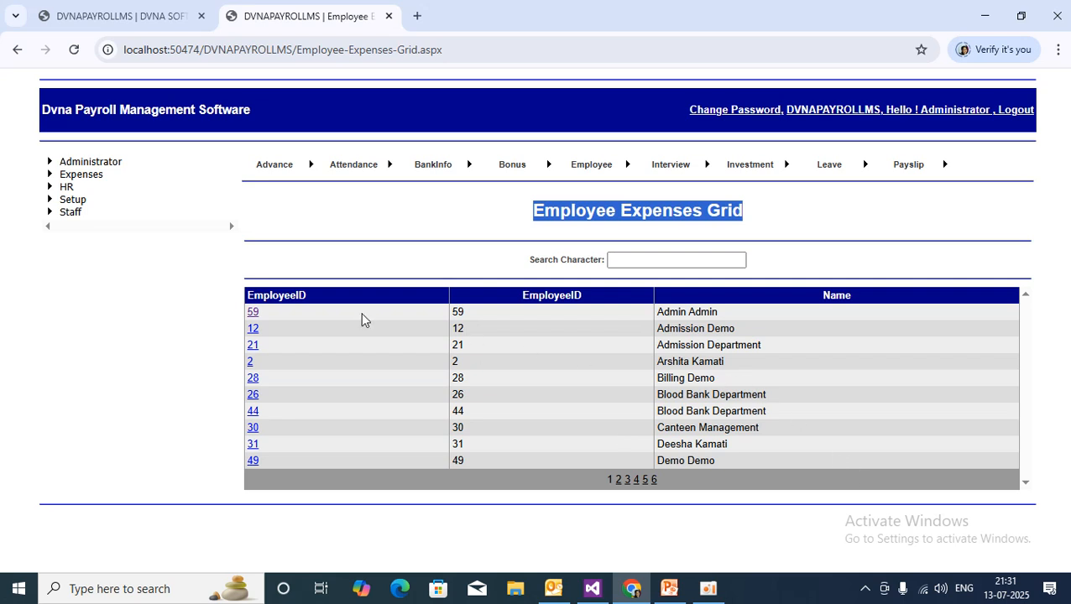
left_click_drag(611, 480, 598, 485)
left_click(610, 512)
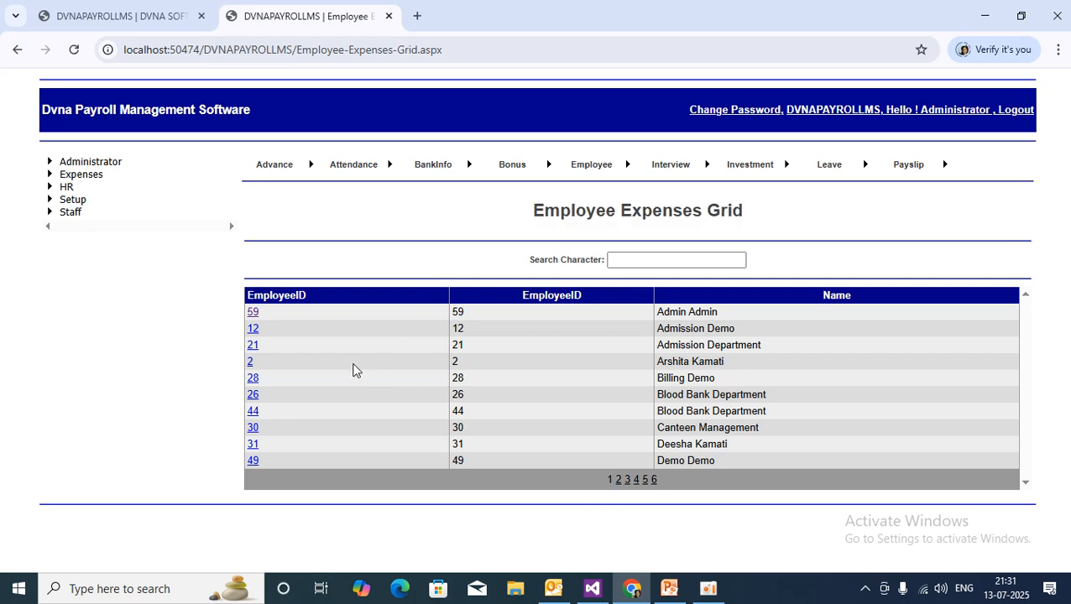
Page through the employee list pages 2 to 6, then back to page 1.
left_click(618, 480)
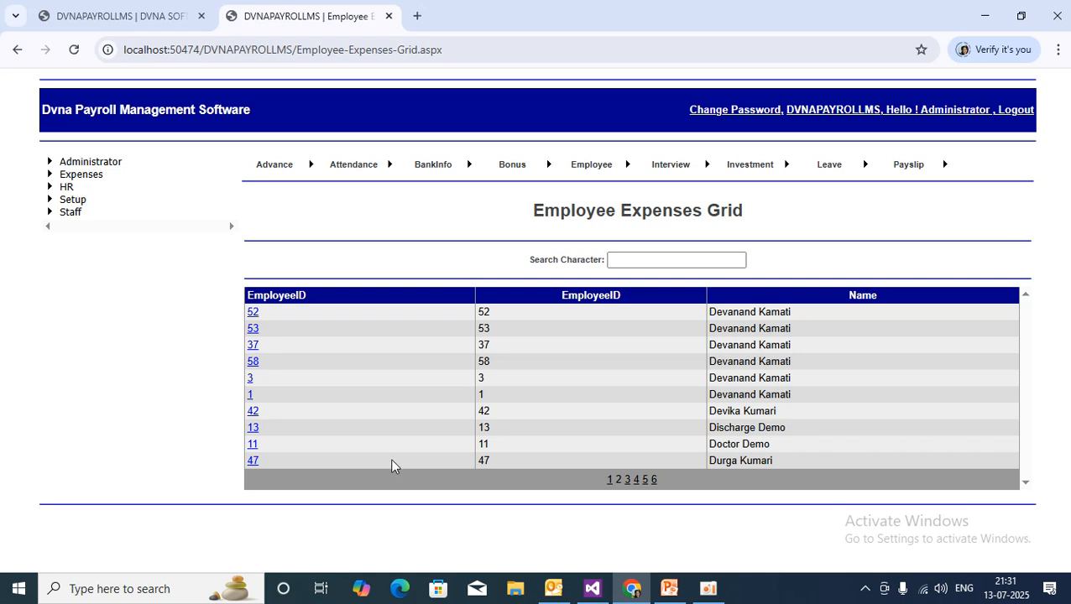
left_click(628, 480)
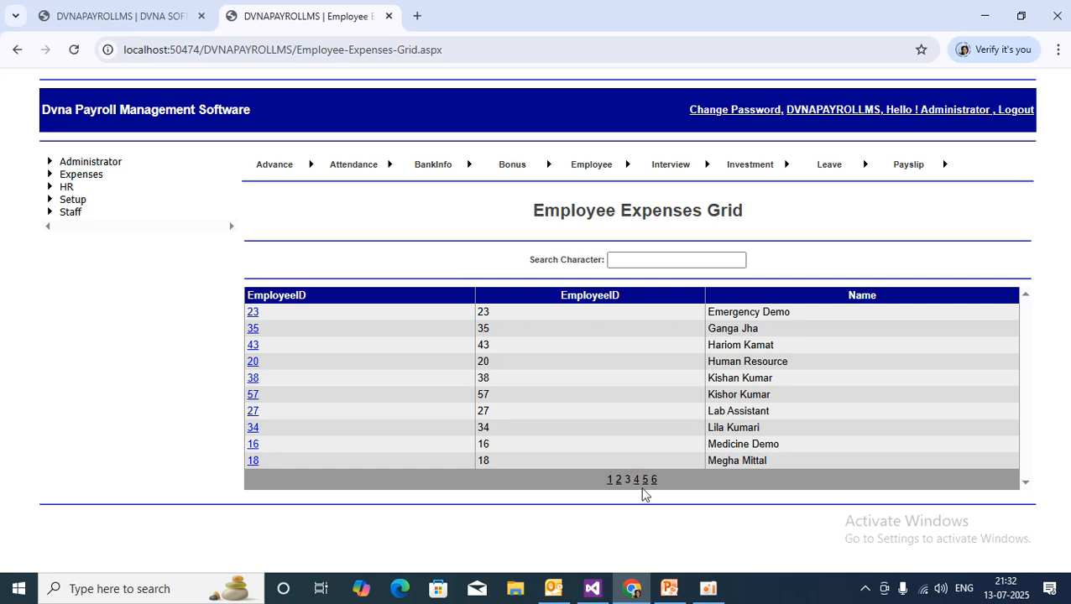
left_click(635, 479)
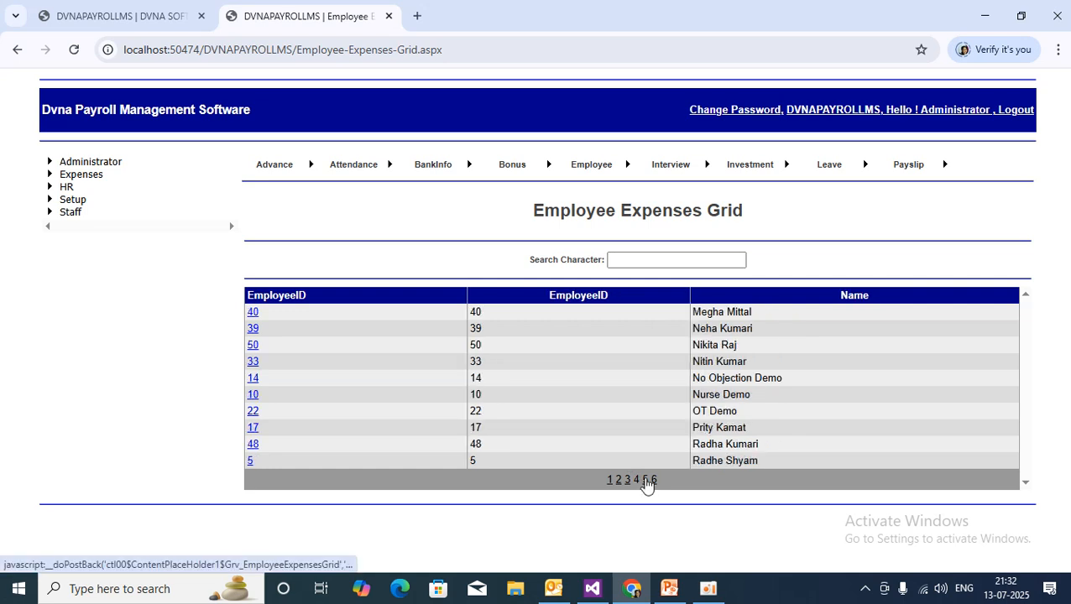
left_click(645, 480)
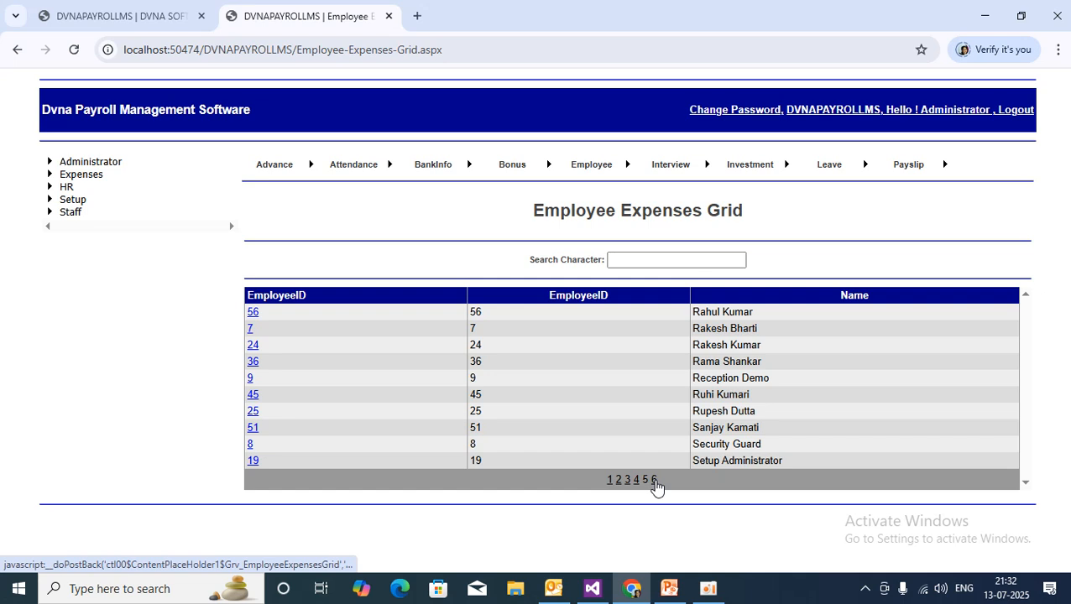
left_click(653, 480)
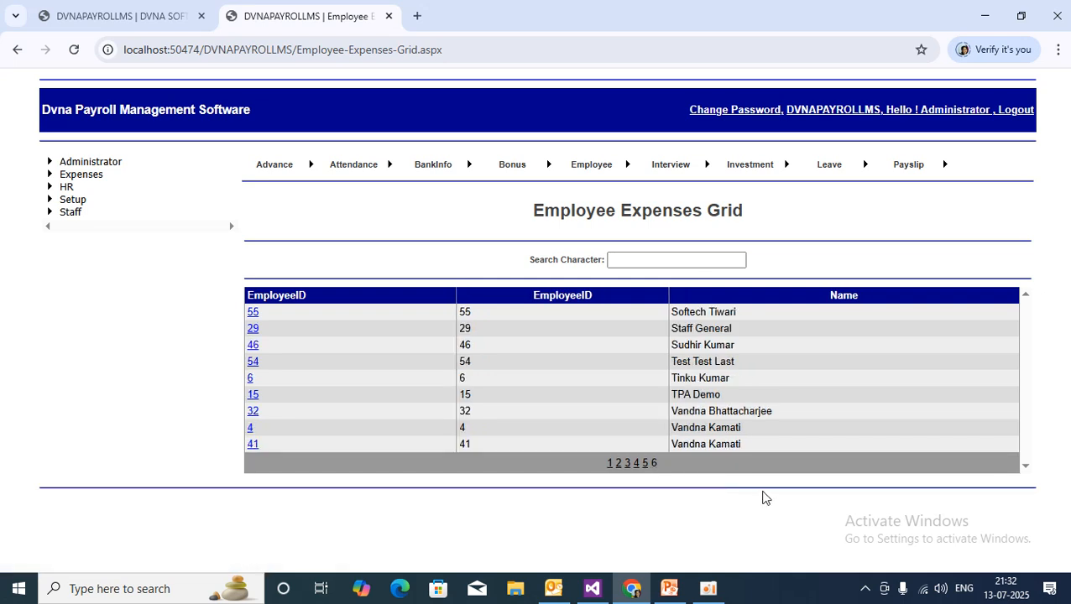
left_click(609, 463)
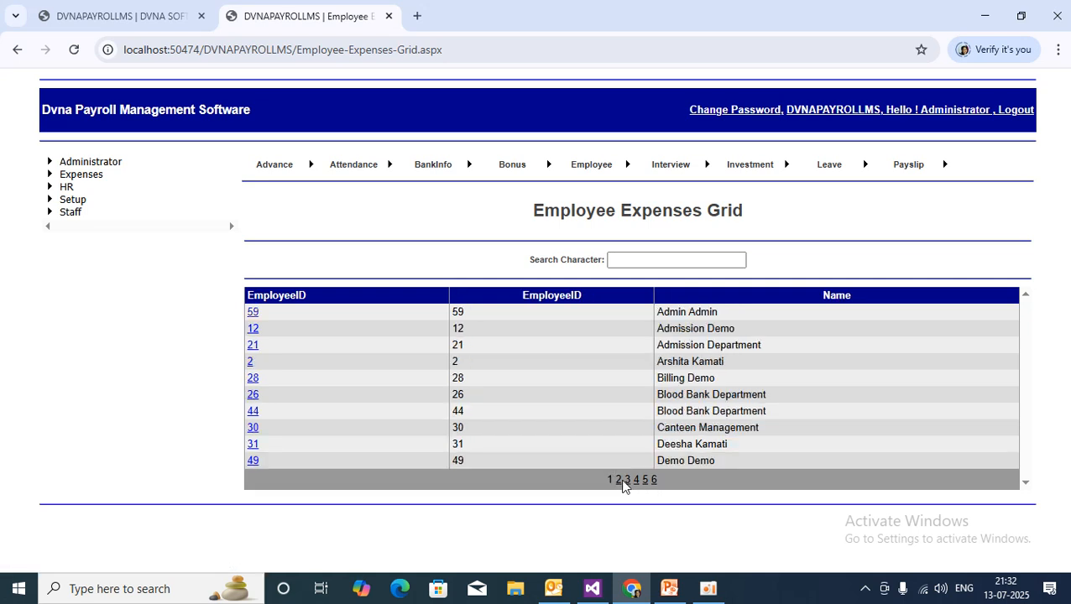
Page through pages 2 to 6 again, ending back on page 1.
left_click(618, 480)
left_click(627, 480)
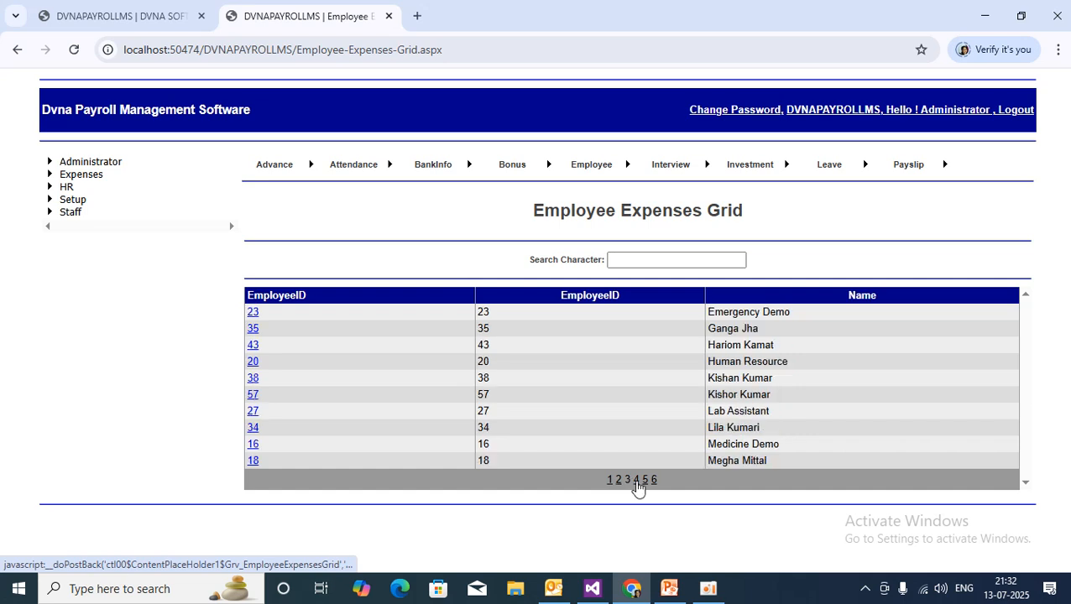
left_click(636, 480)
left_click(645, 480)
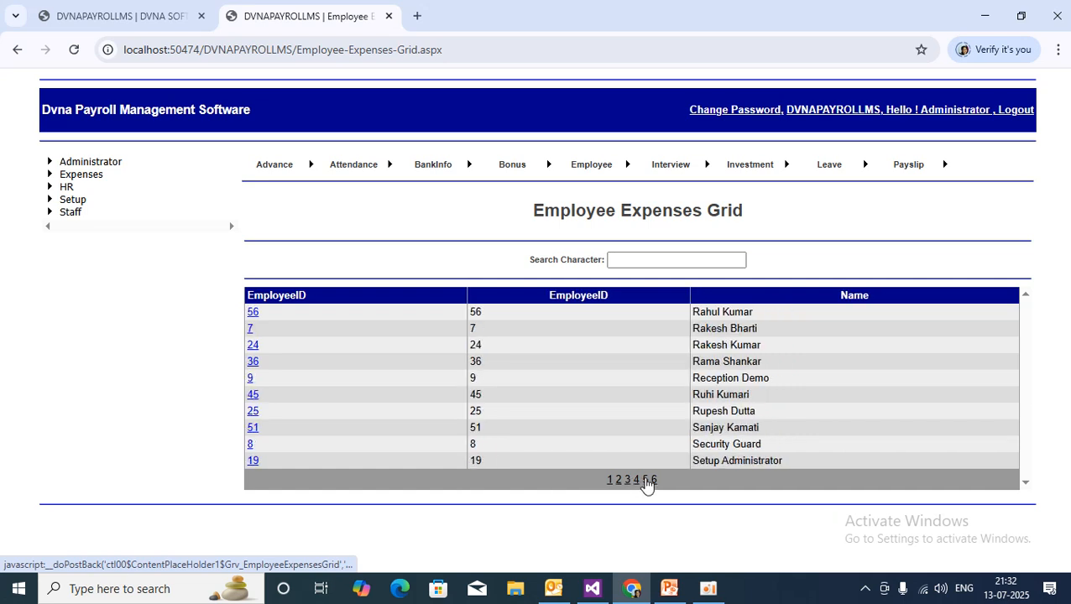
left_click(654, 480)
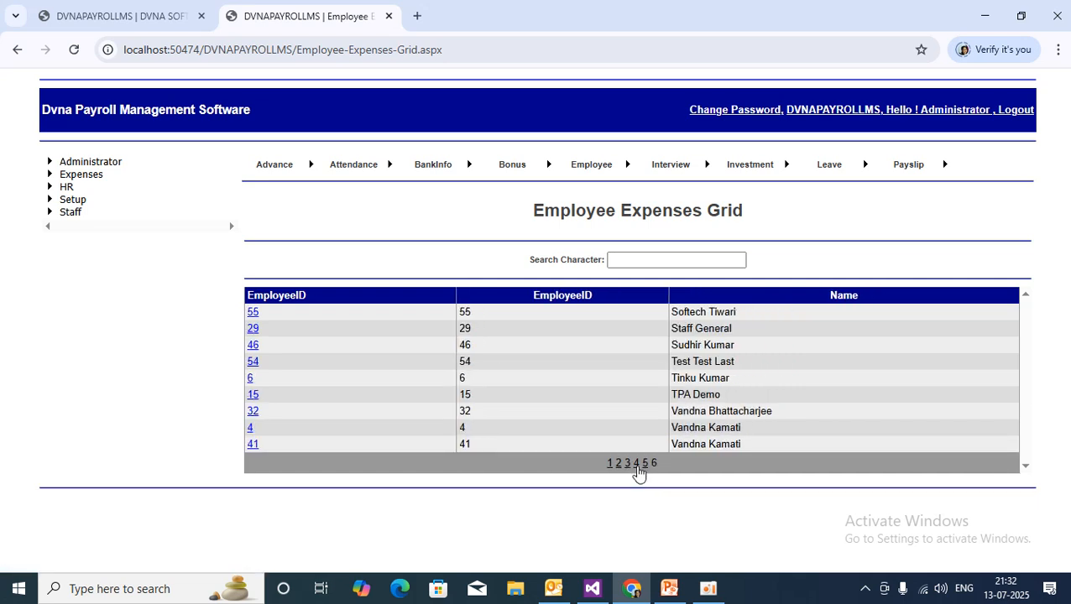
left_click(636, 464)
left_click(610, 479)
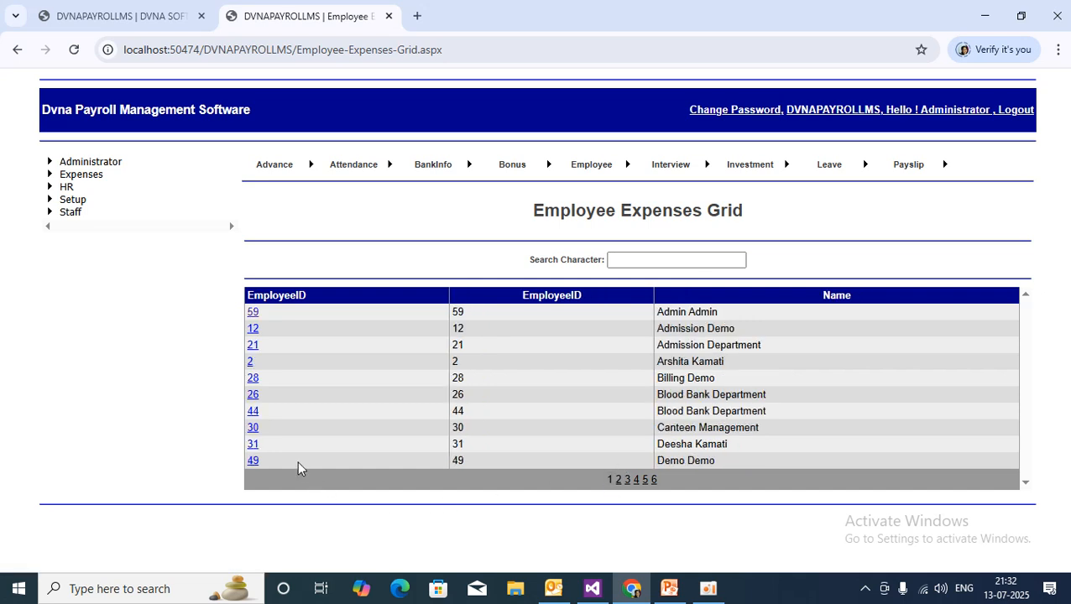
left_click(632, 259)
Filter employees by 'a', try 'b' (three employees), then switch back to 'a'.
left_click(632, 259)
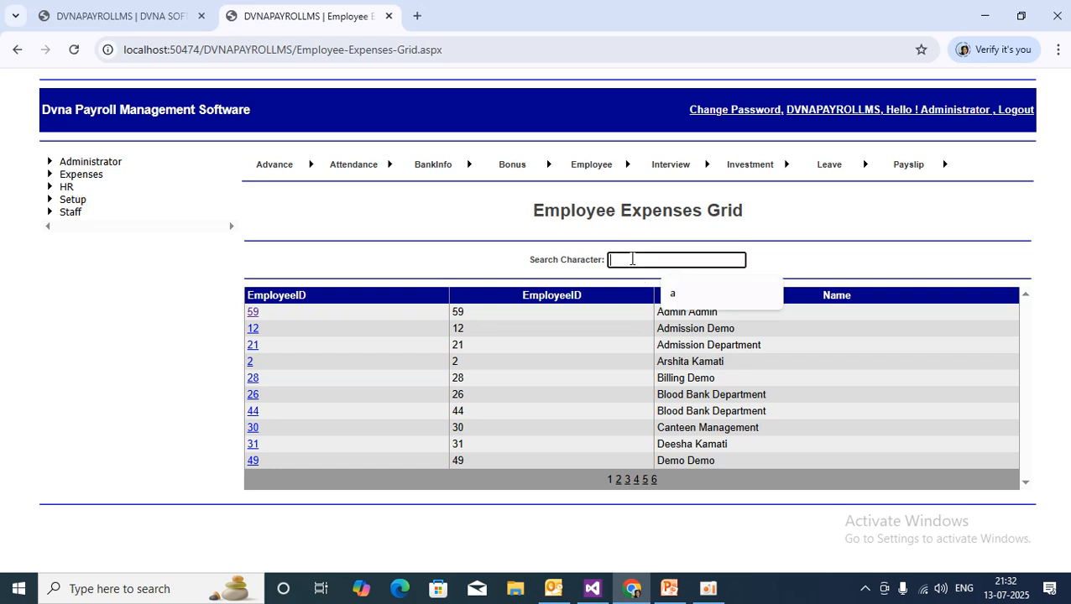
left_click(684, 295)
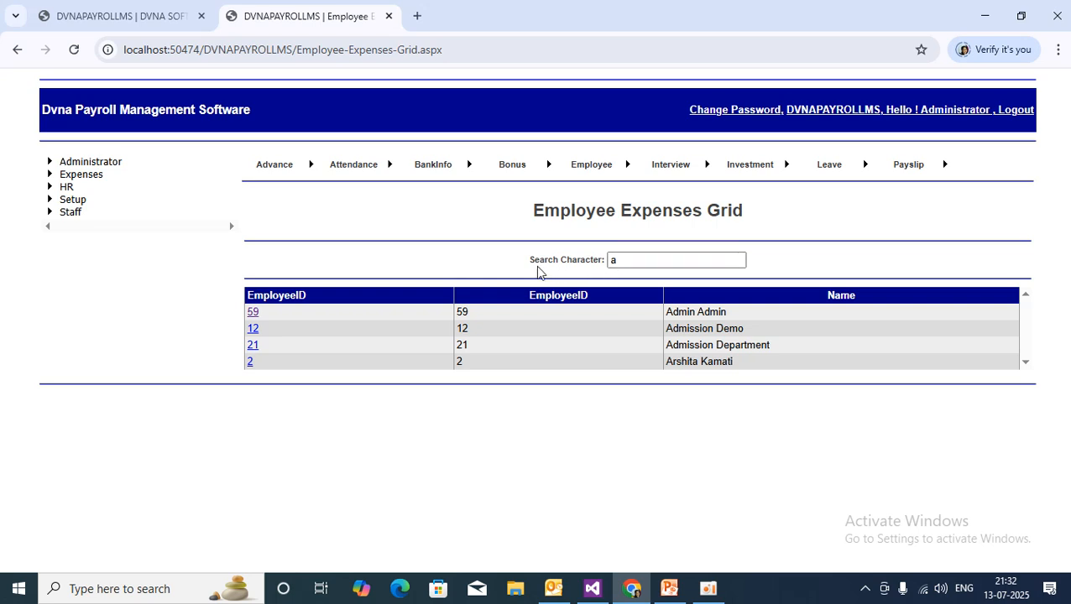
left_click(636, 259)
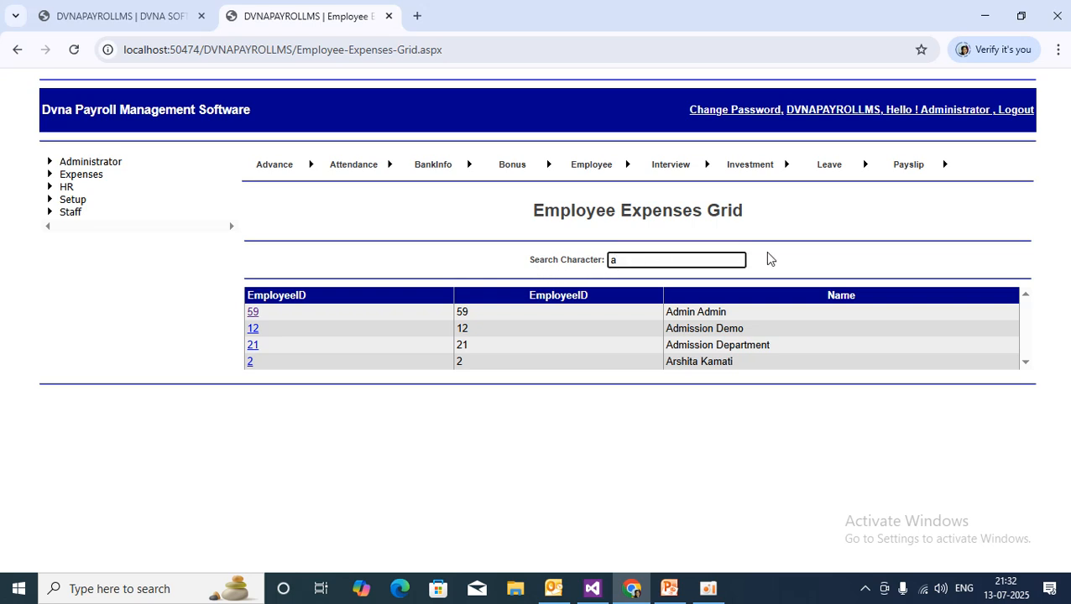
double_click(631, 260)
type("b")
key("Tab")
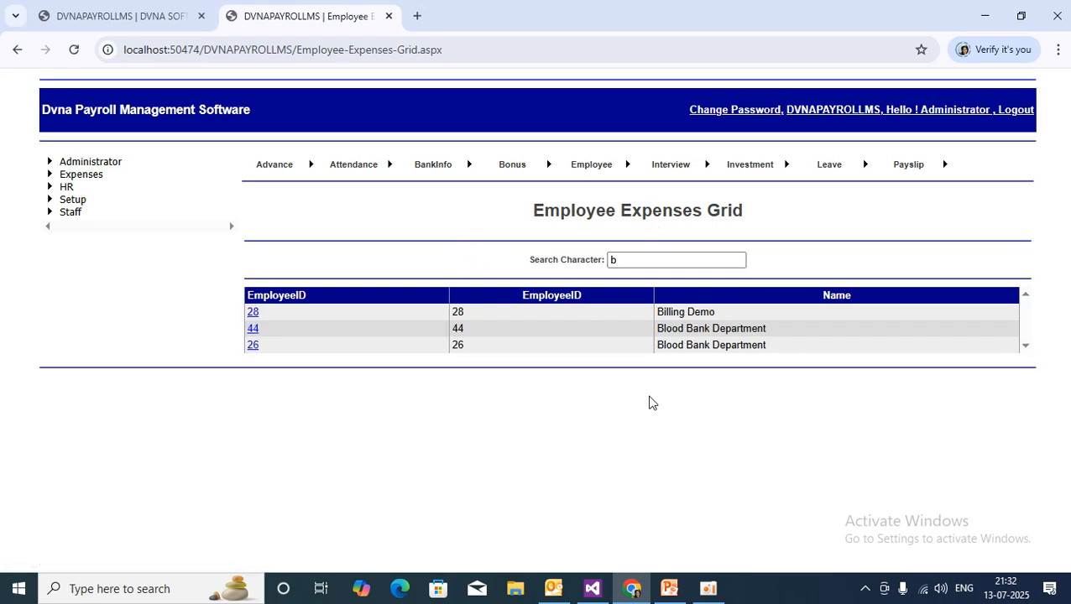
left_click(664, 262)
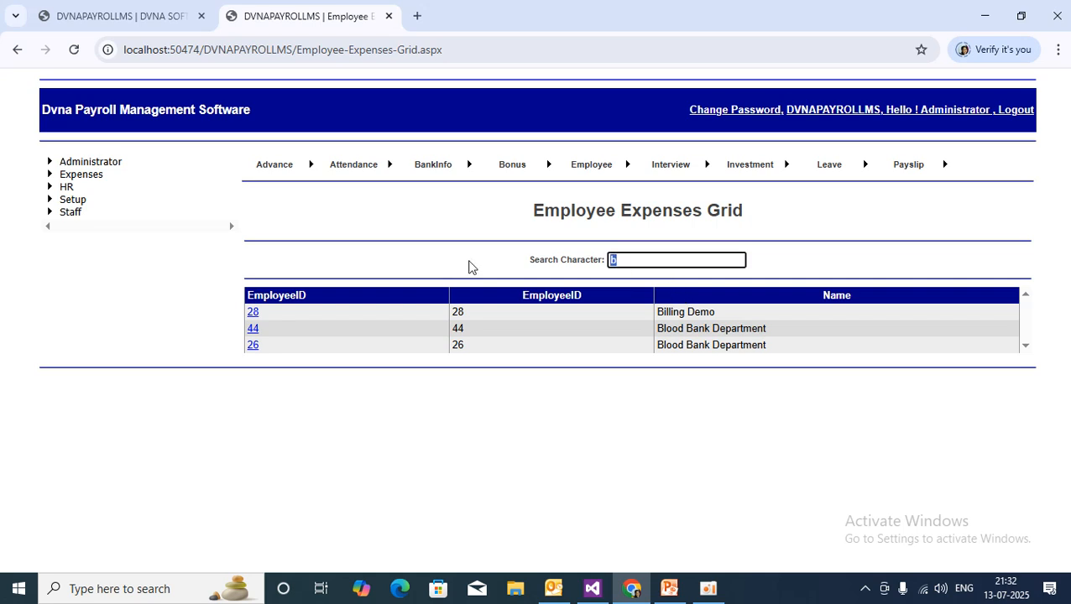
type("a")
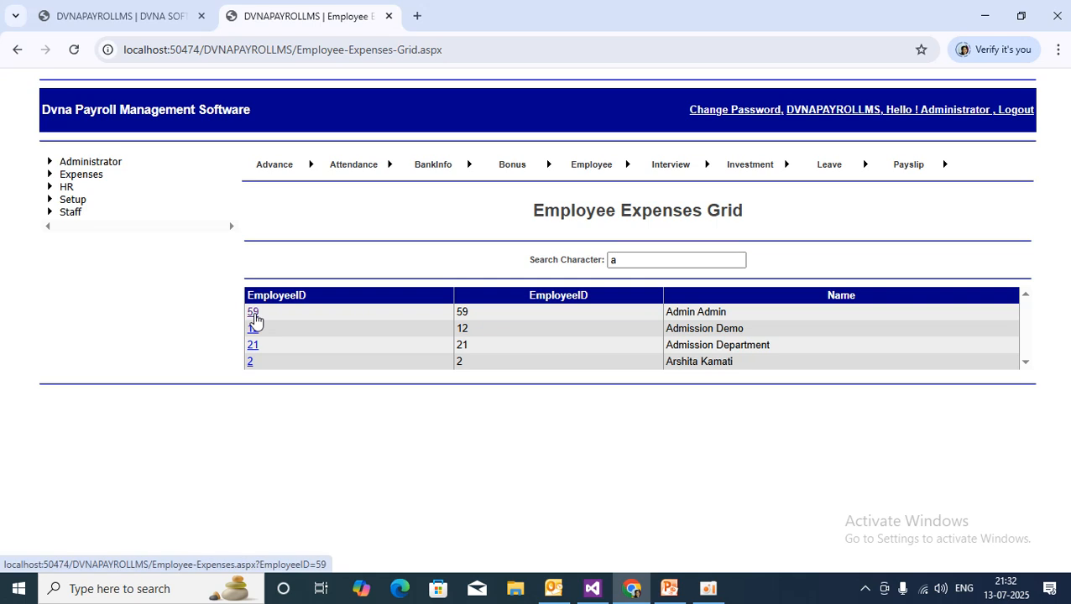
left_click(252, 312)
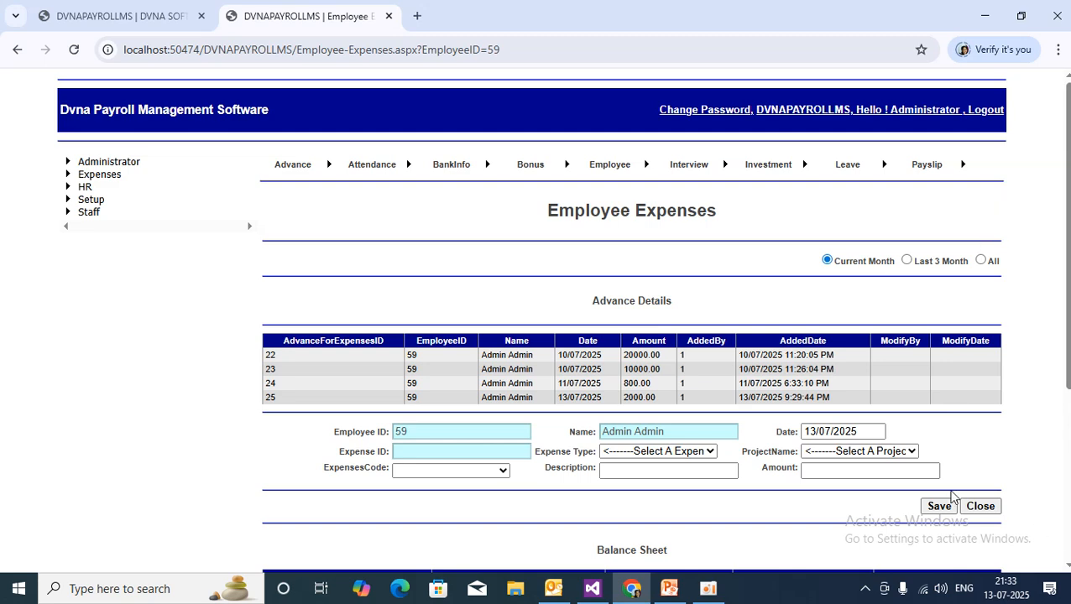
scroll(762, 314, "down", 1)
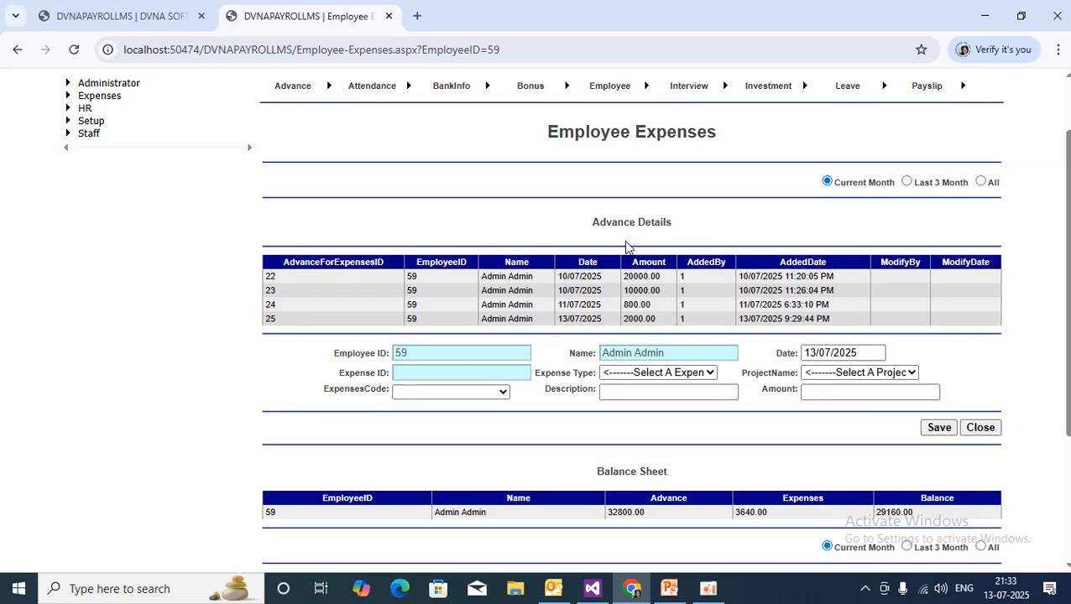
left_click_drag(593, 223, 701, 228)
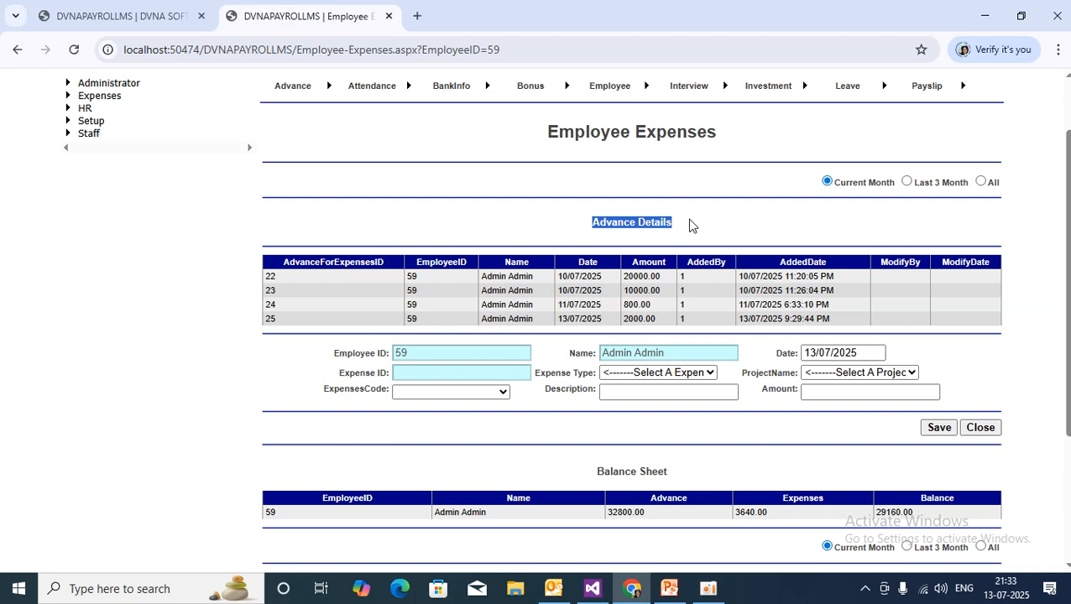
scroll(700, 228, "down", 1)
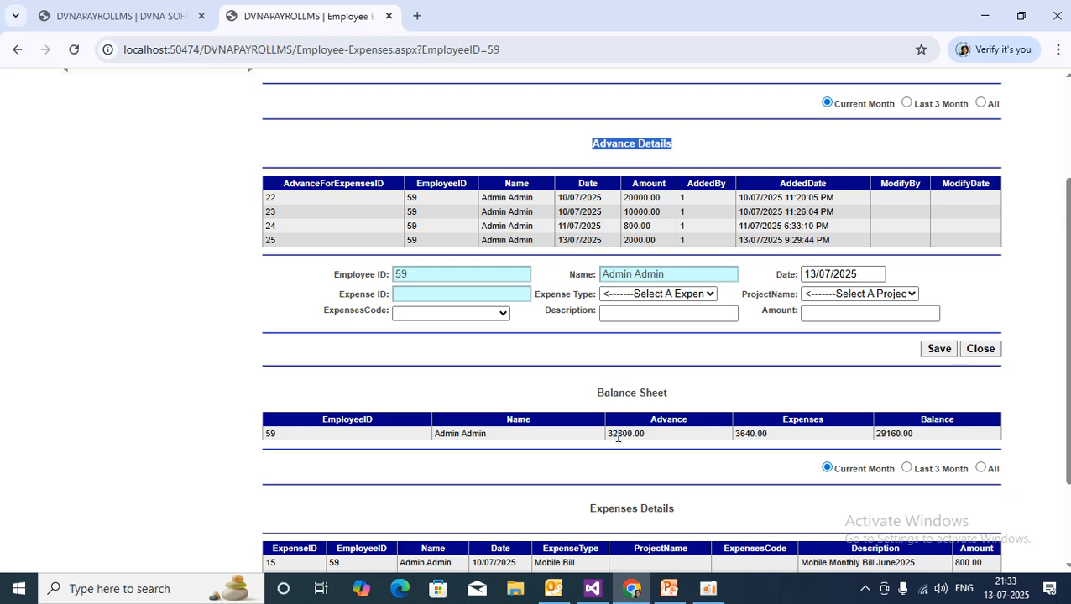
left_click_drag(606, 433, 667, 443)
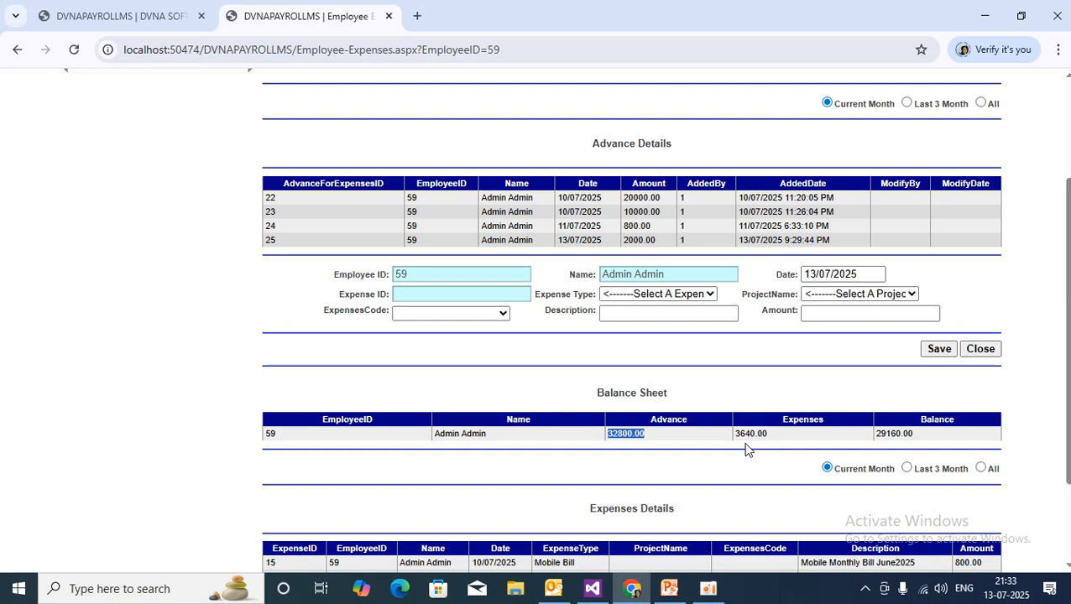
scroll(967, 442, "down", 1)
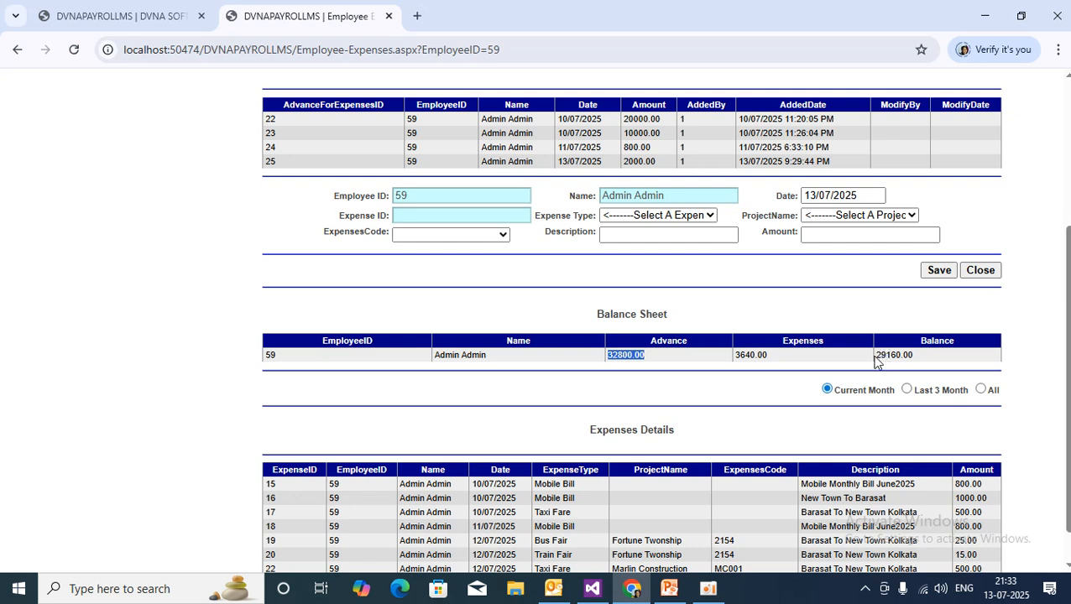
left_click_drag(872, 357, 921, 361)
left_click(659, 405)
left_click_drag(596, 313, 707, 319)
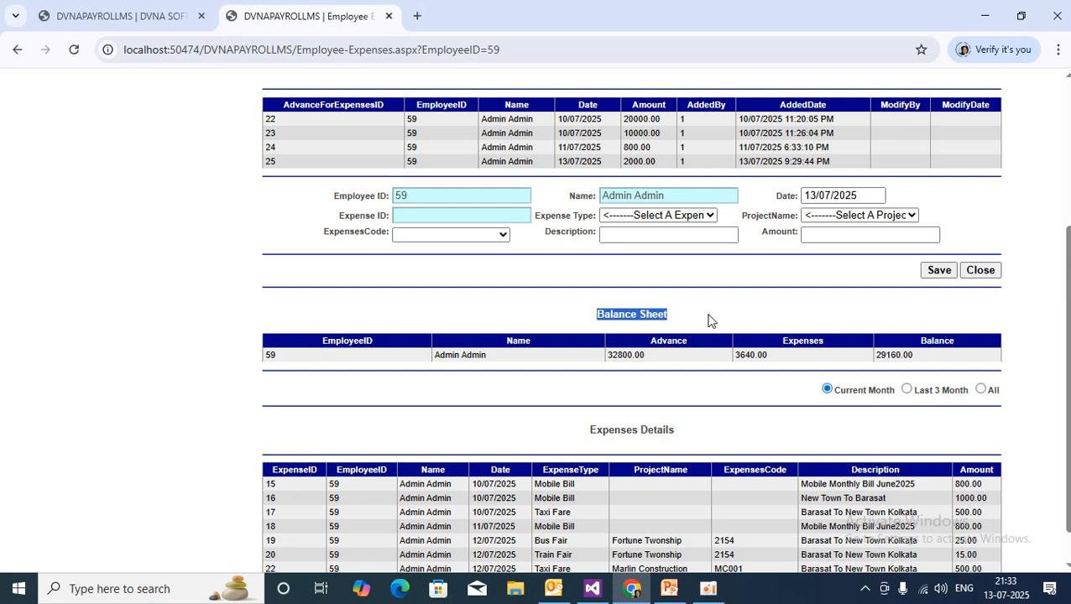
left_click(598, 387)
scroll(597, 386, "up", 3)
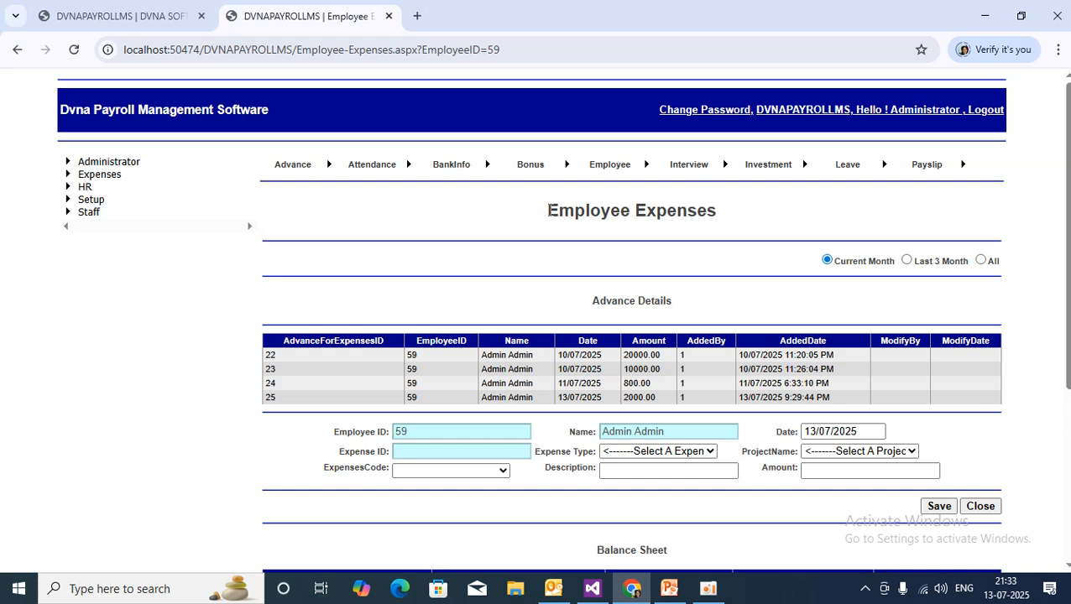
left_click_drag(549, 211, 732, 208)
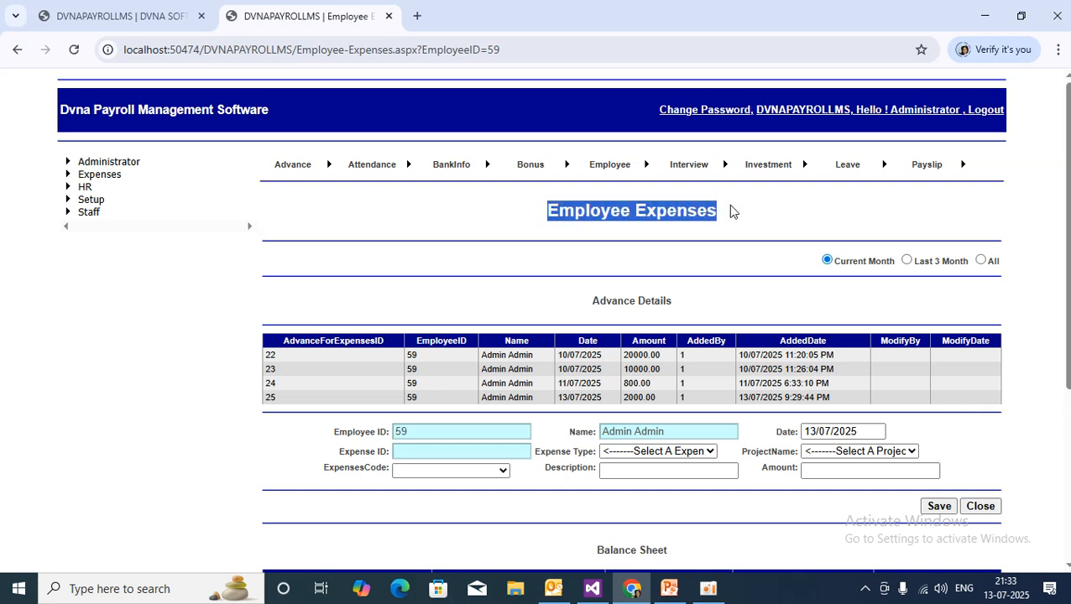
left_click(632, 241)
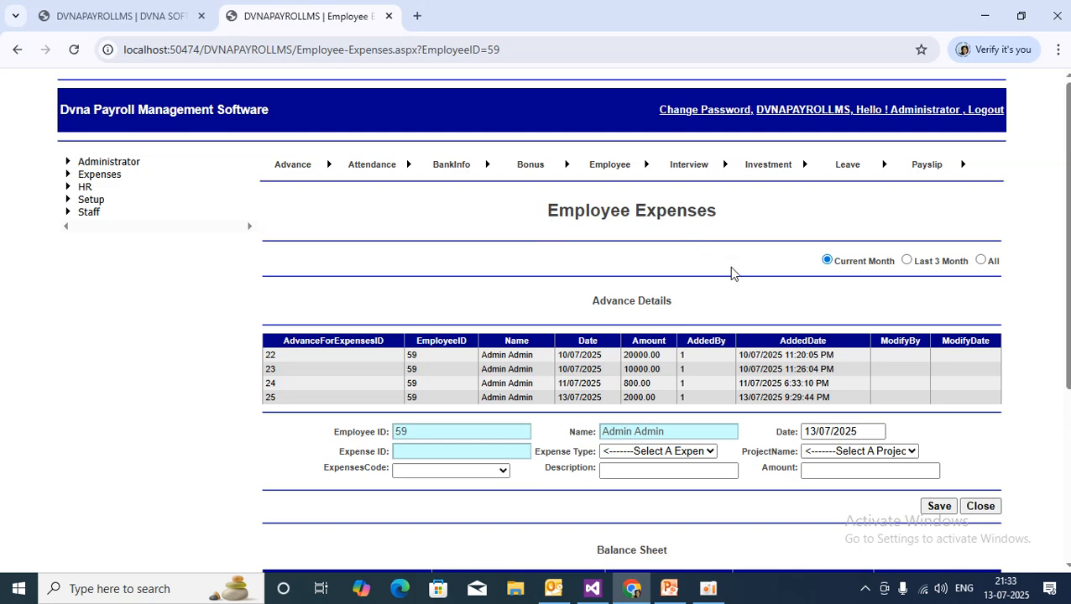
scroll(731, 273, "down", 1)
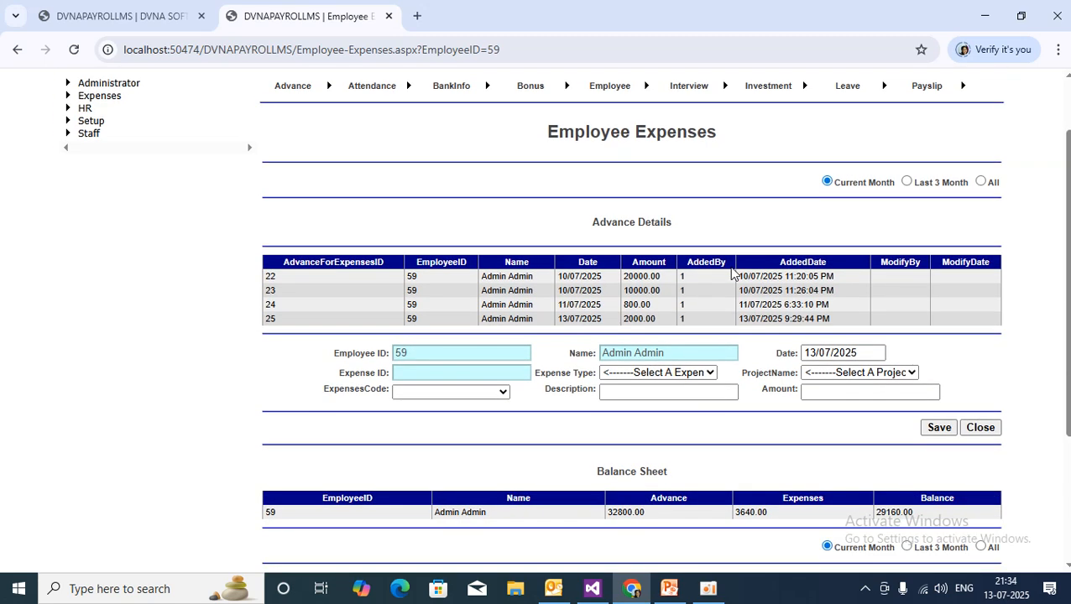
left_click(841, 353)
scroll(841, 353, "down", 3)
scroll(841, 354, "up", 3)
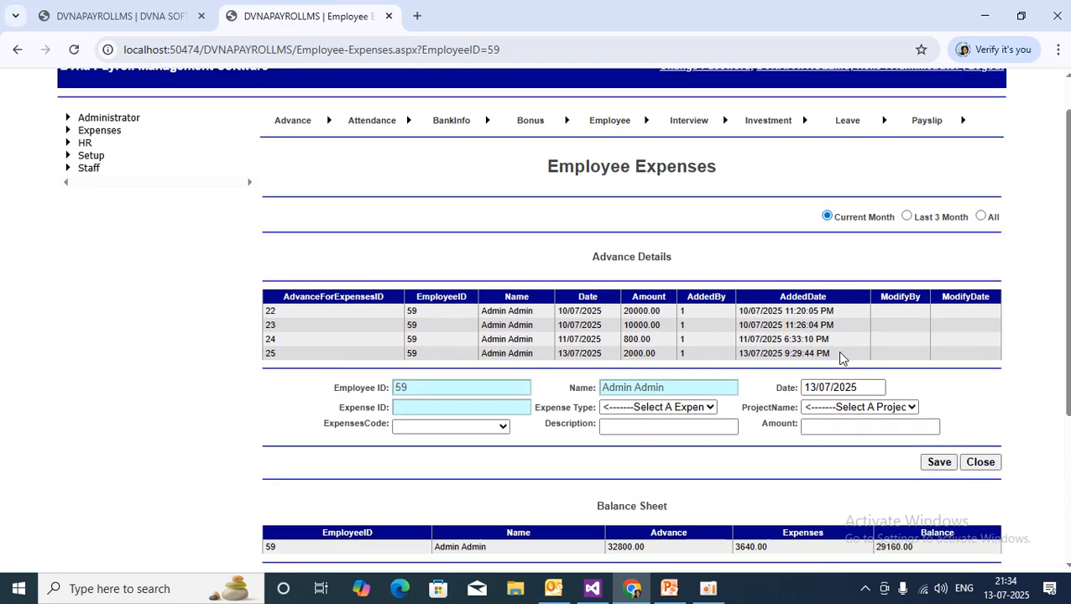
left_click_drag(588, 267, 668, 260)
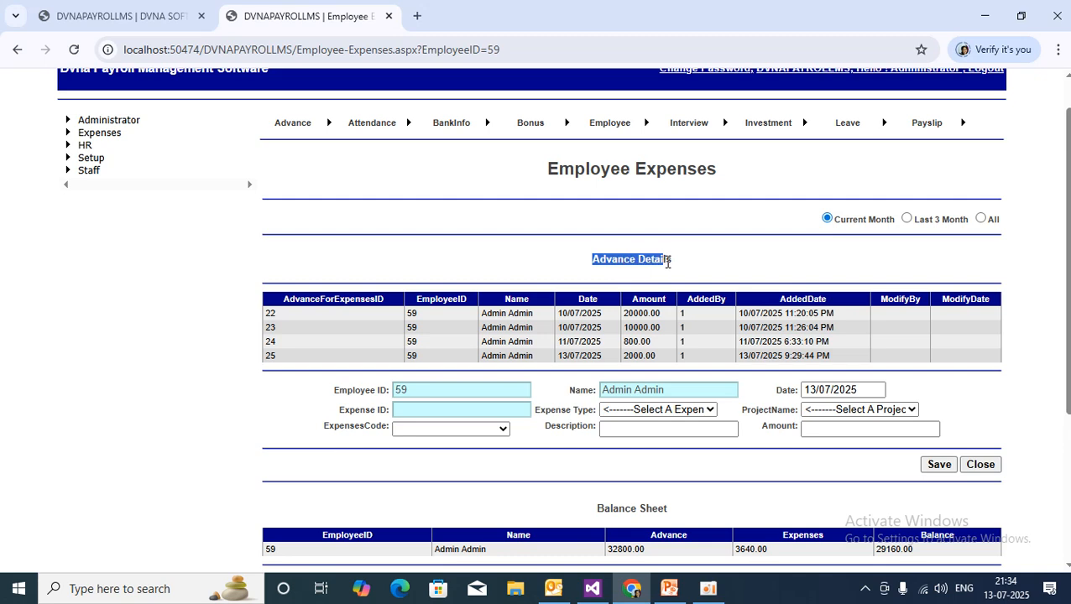
scroll(731, 265, "down", 3)
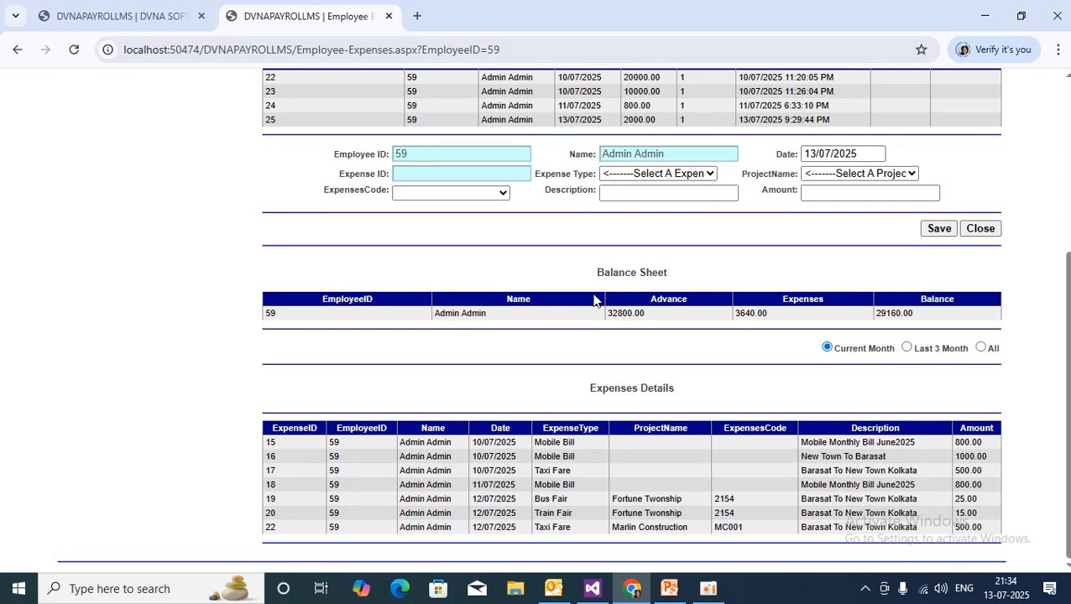
left_click_drag(592, 272, 730, 279)
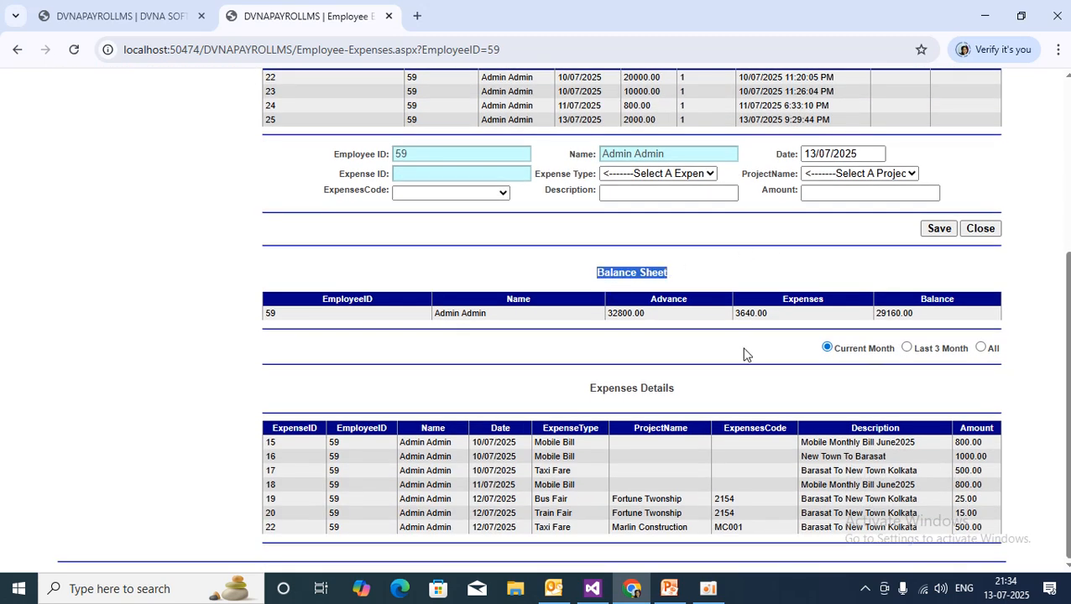
left_click(587, 393)
left_click_drag(586, 394, 691, 399)
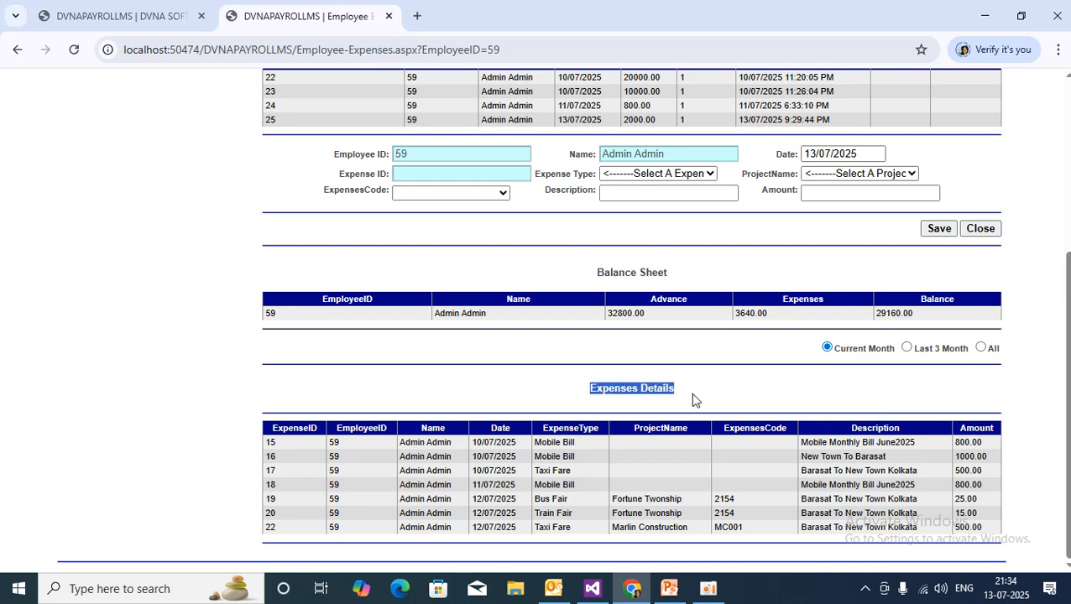
left_click(269, 444)
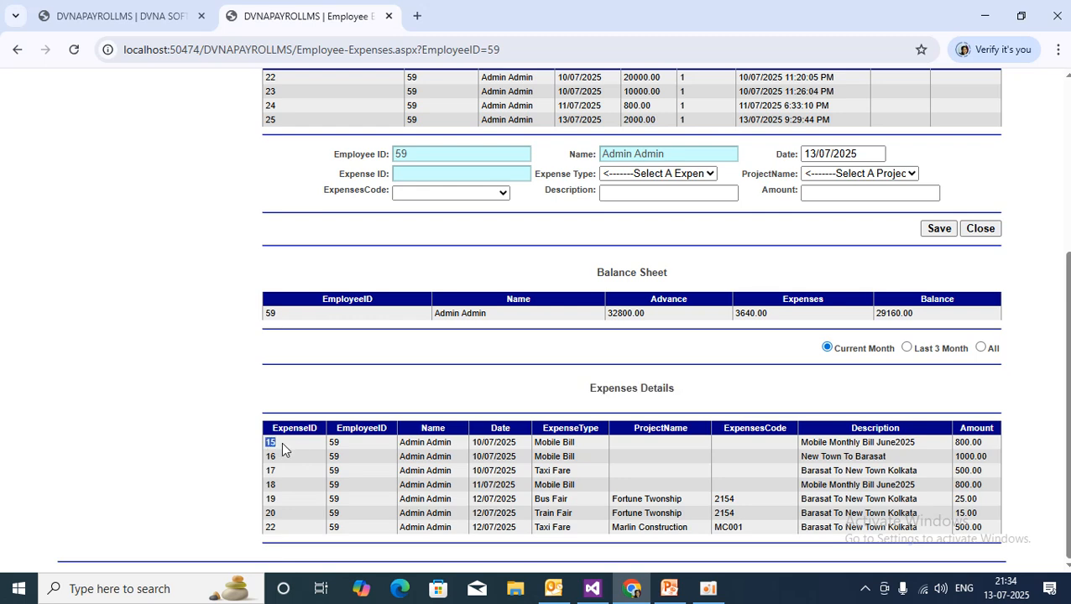
scroll(831, 419, "up", 4)
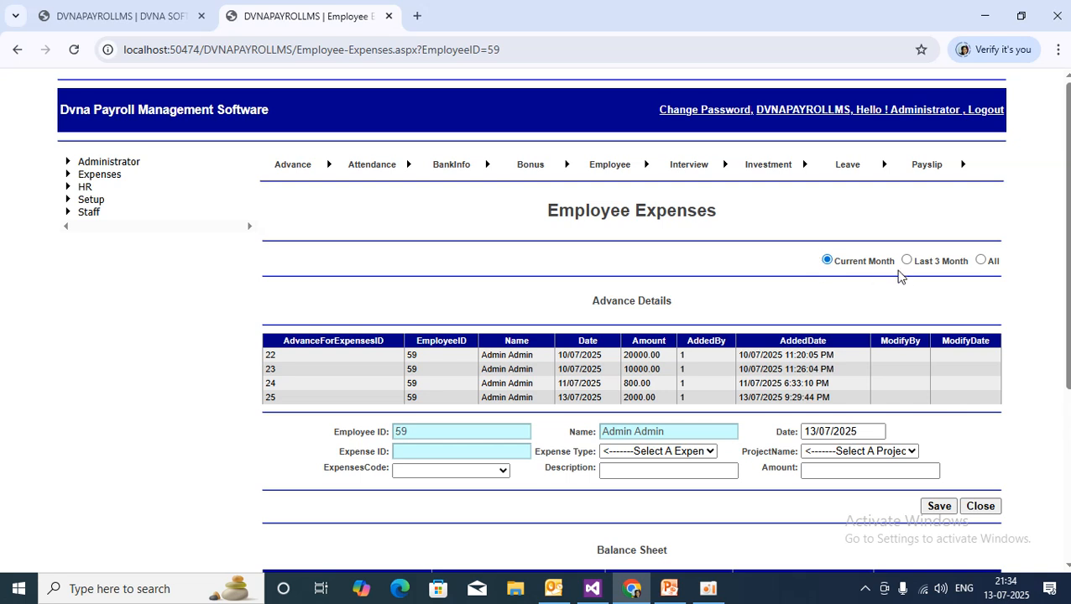
Switch the Advance Details period filter from Last 3 Month to All.
left_click(906, 260)
left_click(981, 261)
scroll(905, 338, "down", 3)
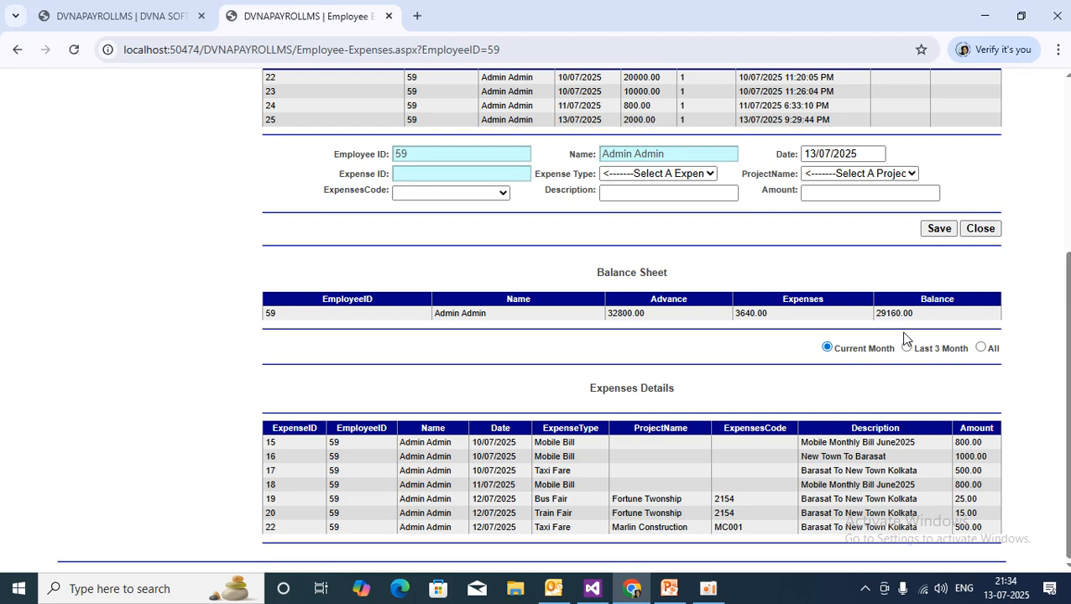
scroll(904, 338, "up", 3)
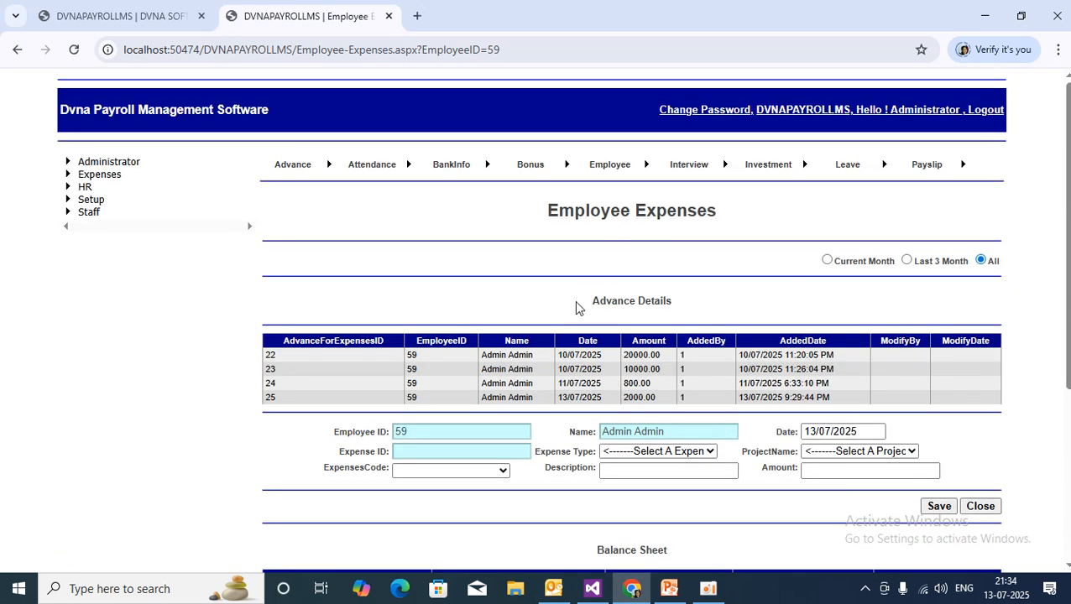
left_click_drag(594, 304, 701, 310)
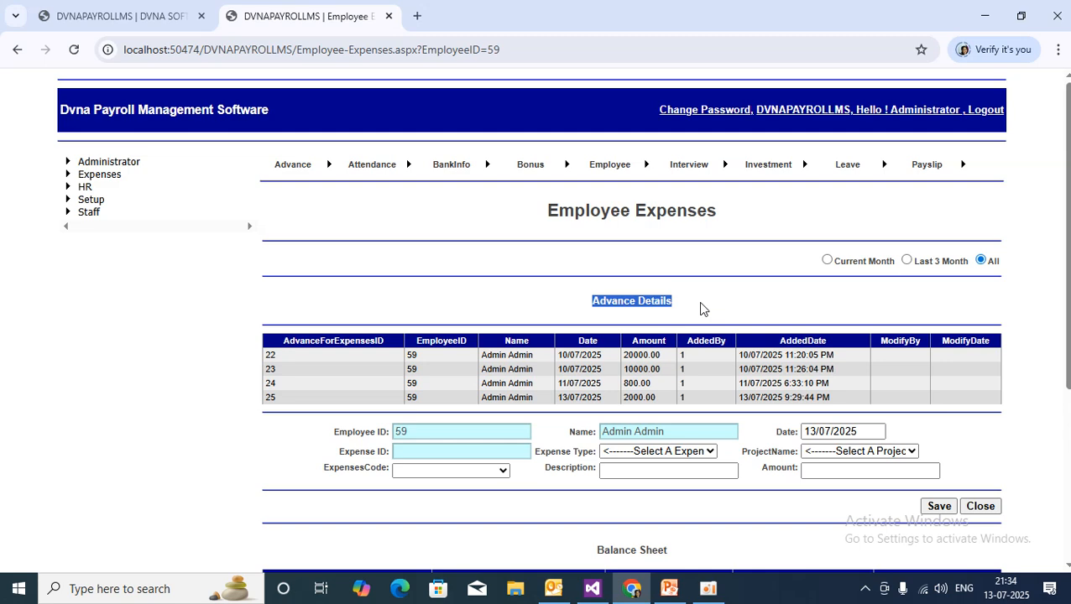
Review the Balance Sheet: 32800.00 advance, 3640.00 expenses, 29160.00 balance.
scroll(411, 370, "down", 3)
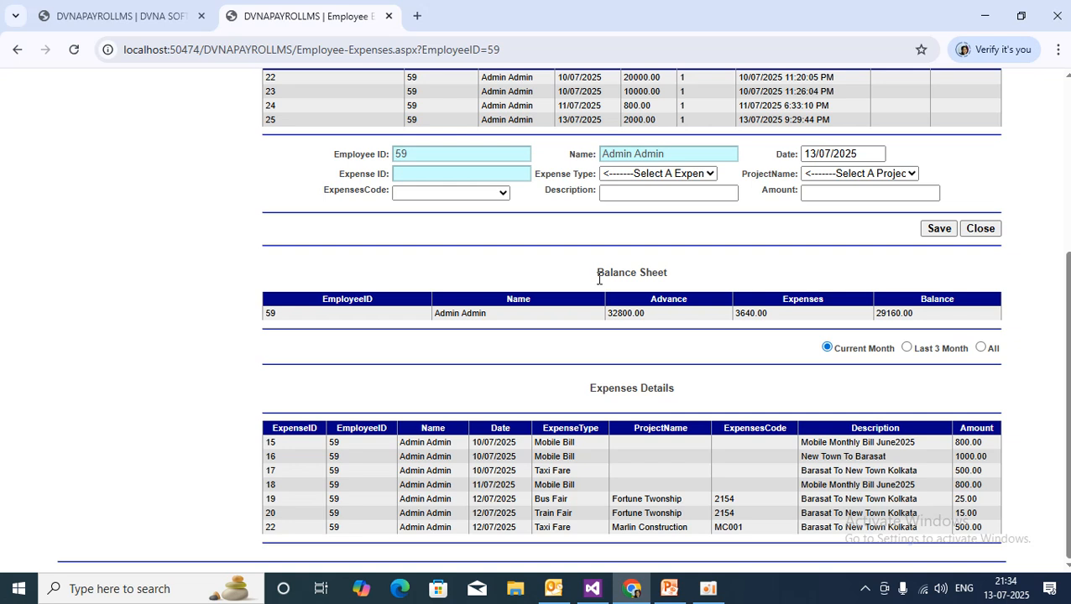
left_click_drag(597, 273, 672, 282)
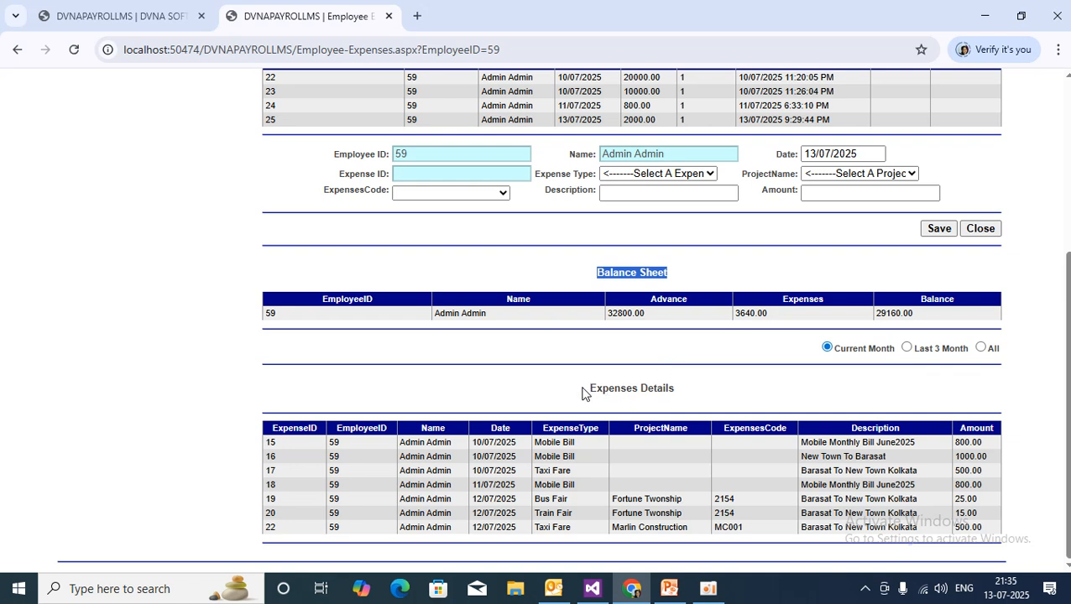
left_click_drag(590, 389, 776, 394)
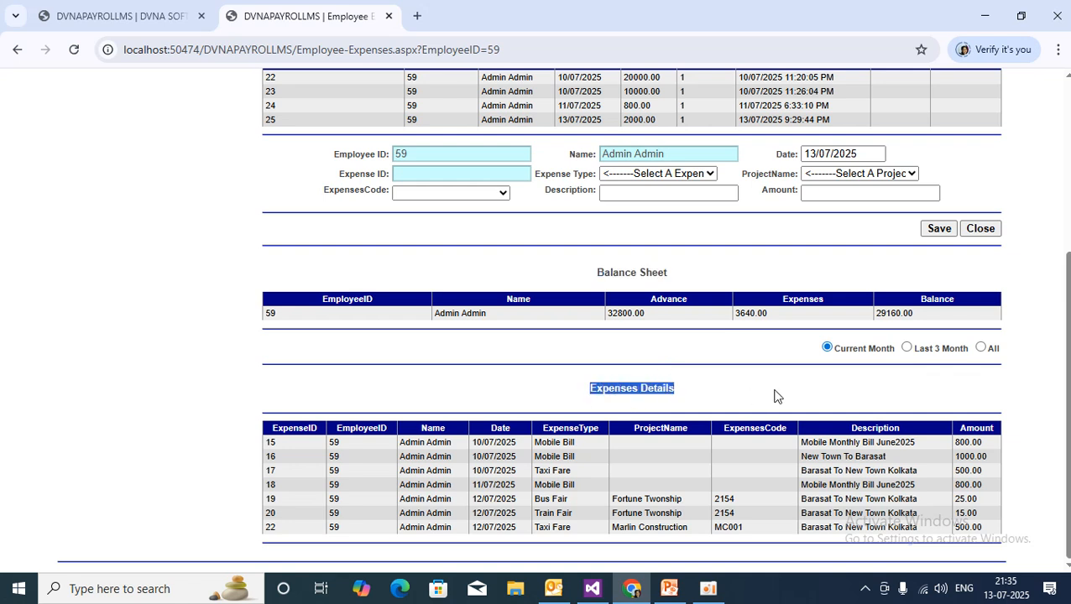
left_click(885, 378)
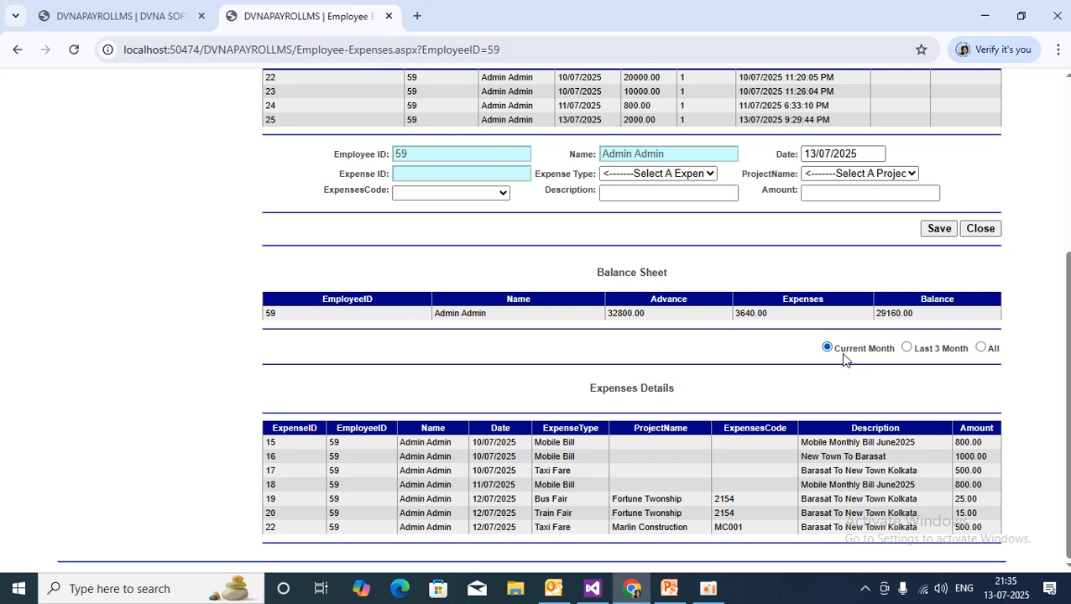
Set the Expenses Details period filter to All and scroll through employee 59's expense records.
left_click(908, 349)
left_click(980, 348)
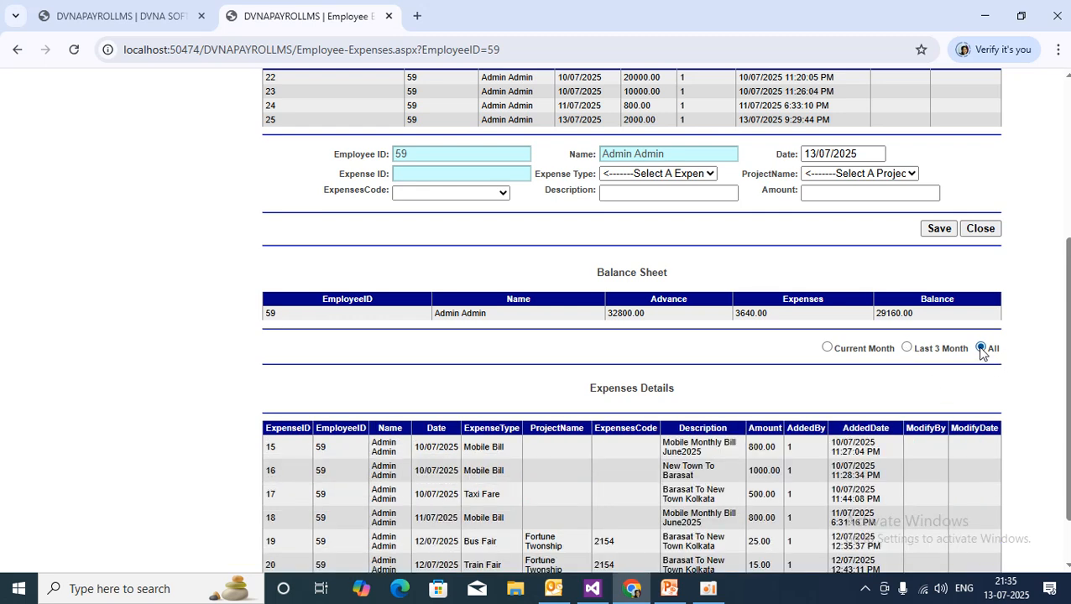
scroll(667, 473, "down", 2)
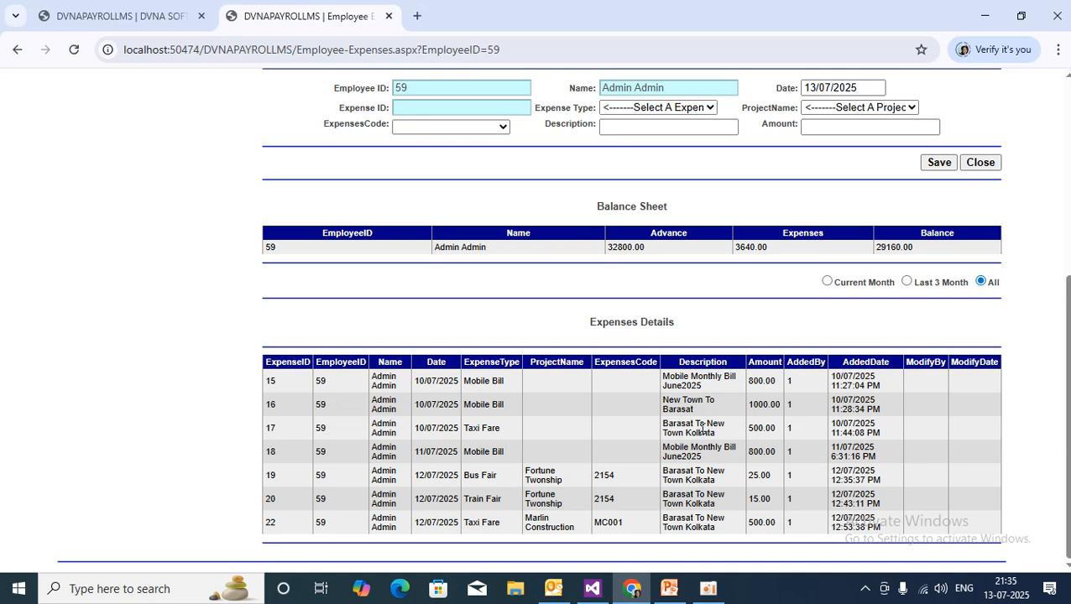
scroll(616, 408, "up", 5)
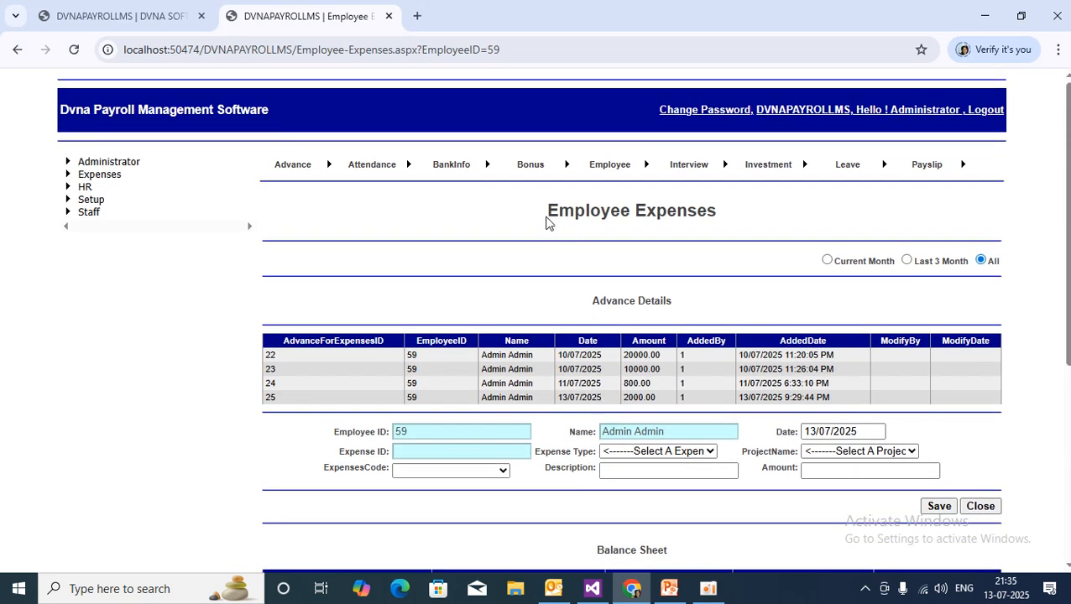
left_click_drag(547, 211, 717, 215)
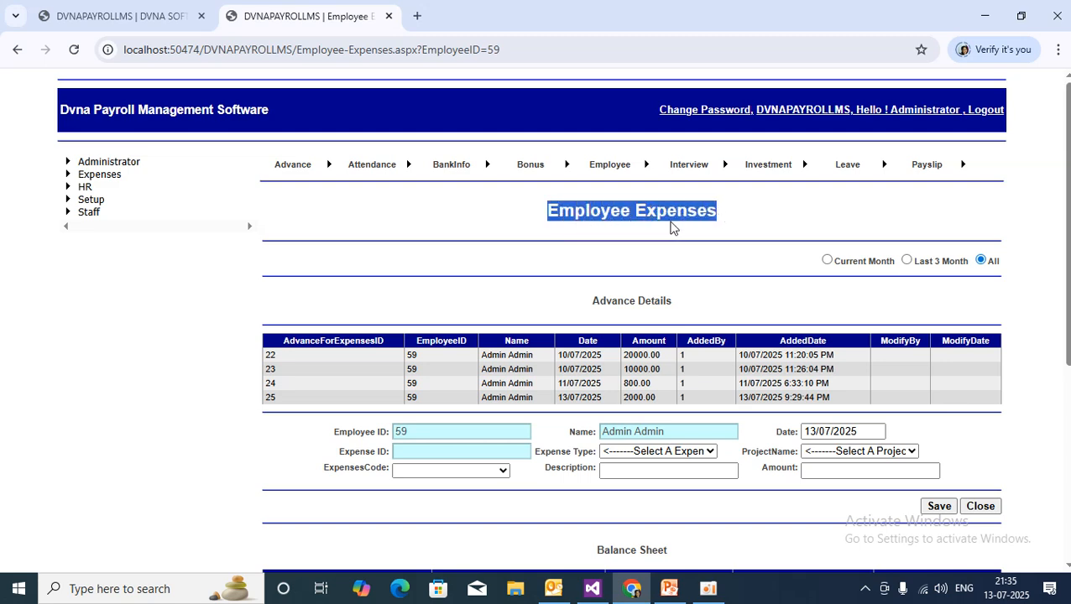
scroll(724, 266, "down", 4)
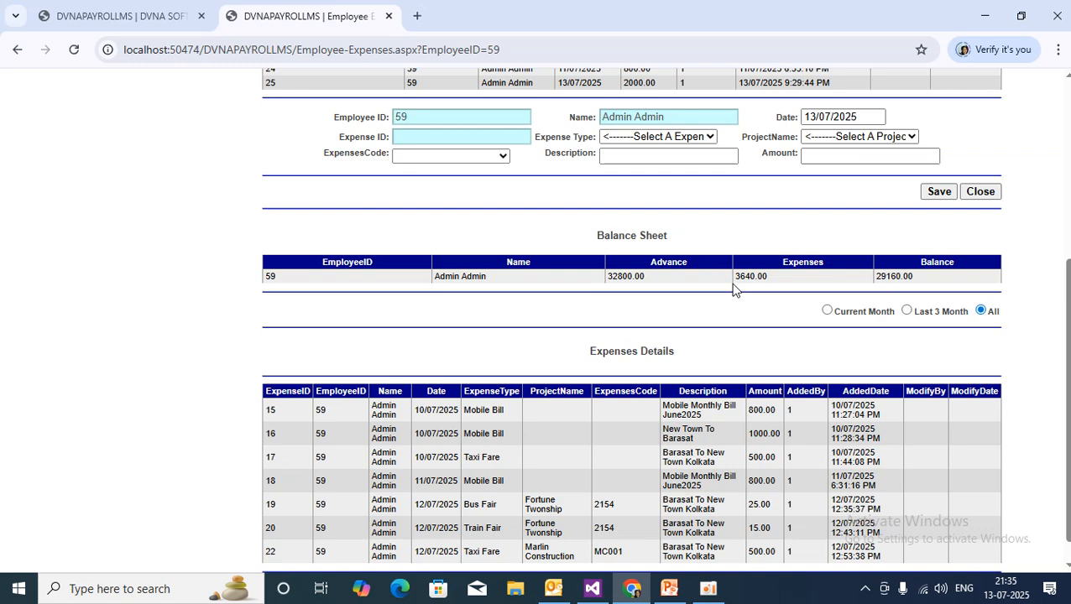
scroll(637, 336, "up", 2)
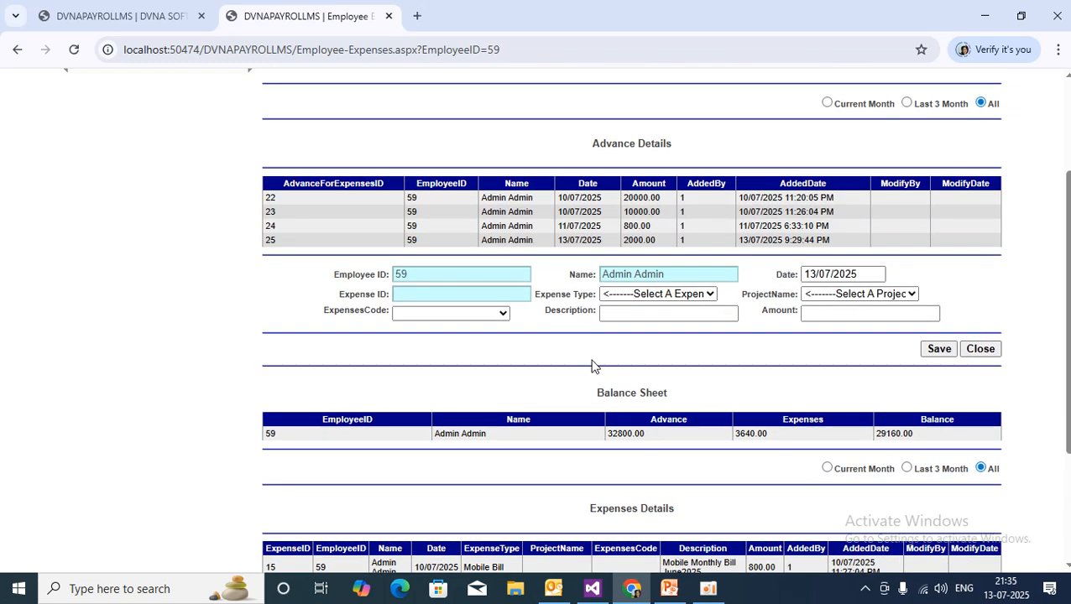
Choose Taxi Fare, project Delhi Metro Railways and expense code DMR001.
left_click(652, 294)
left_click(668, 354)
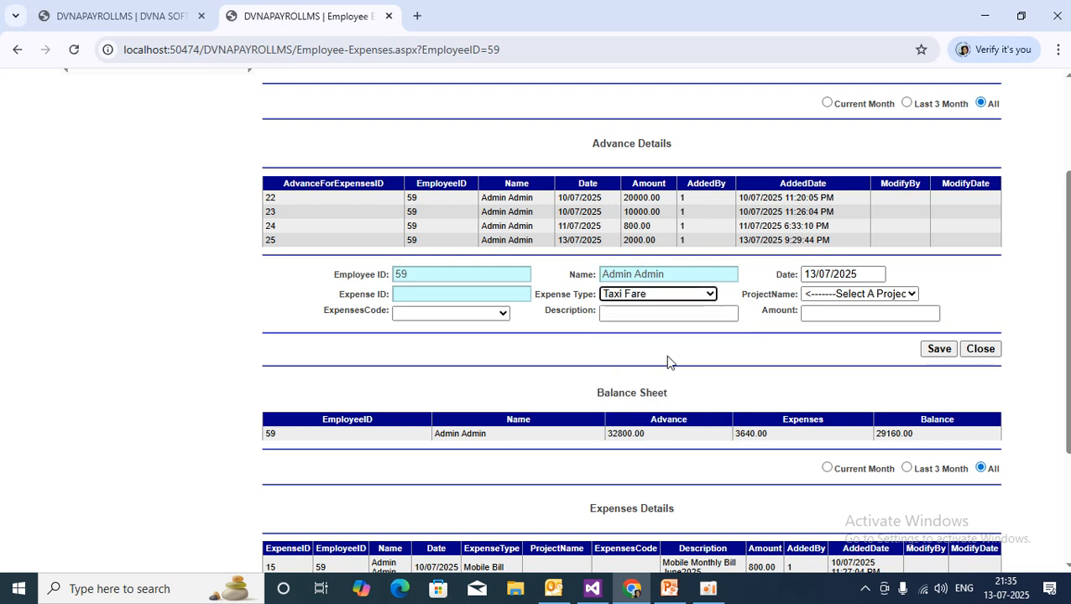
left_click(840, 294)
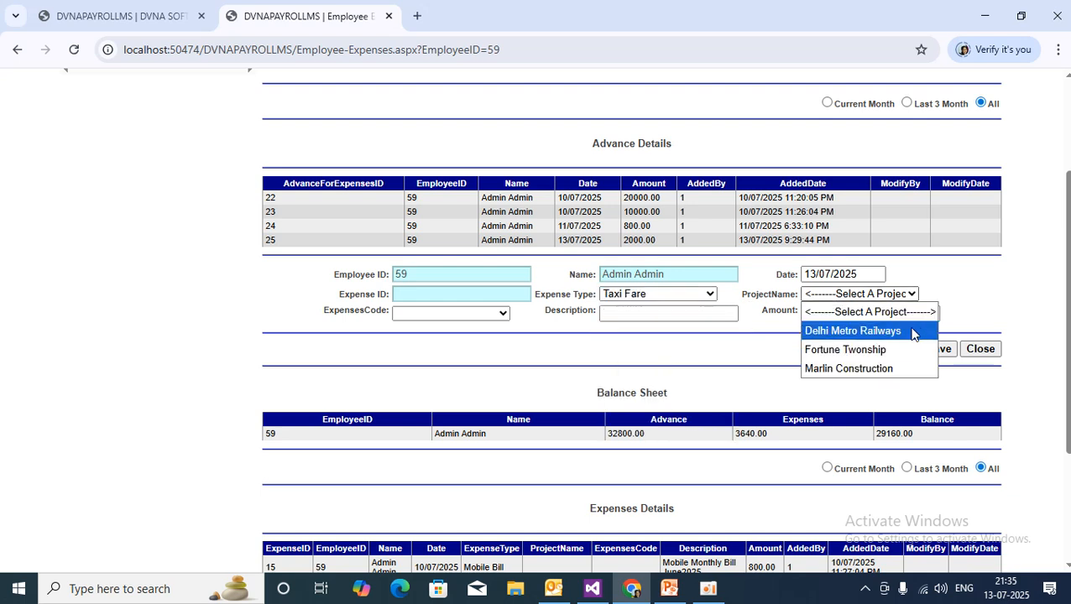
left_click(898, 334)
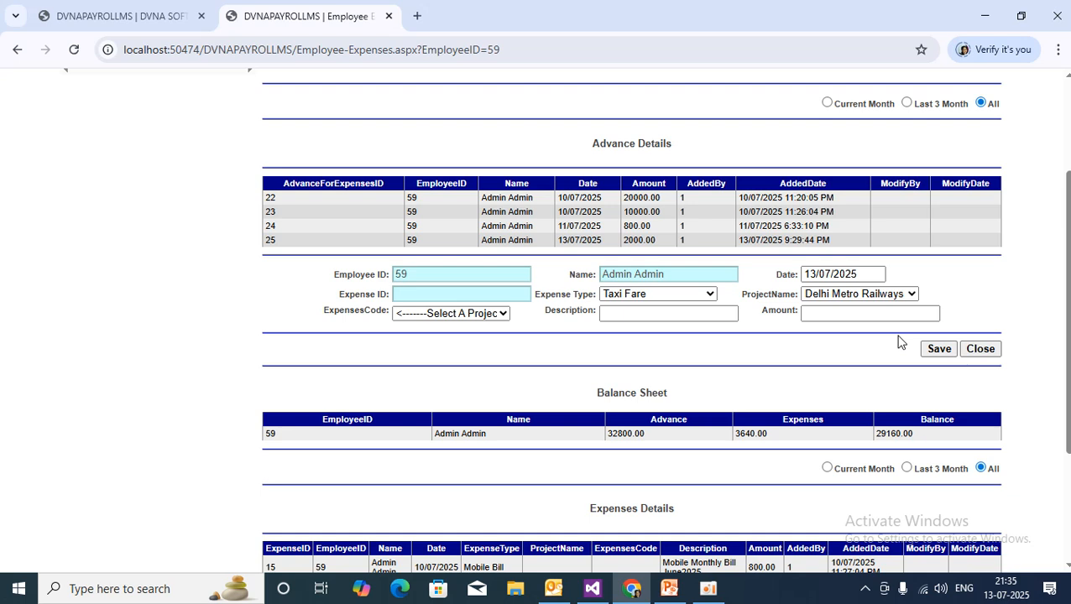
left_click(466, 317)
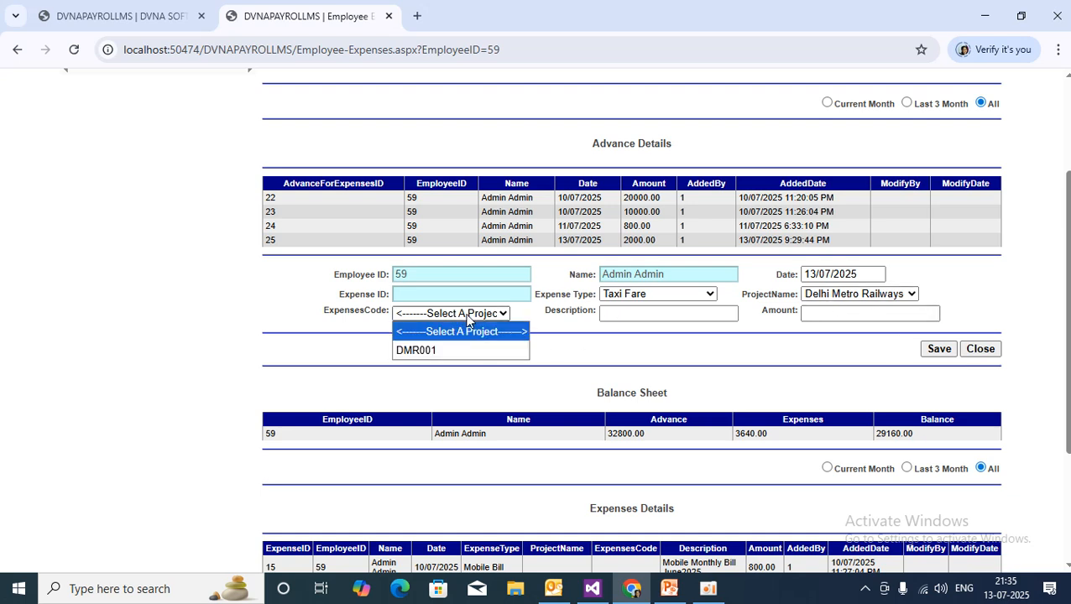
left_click(444, 356)
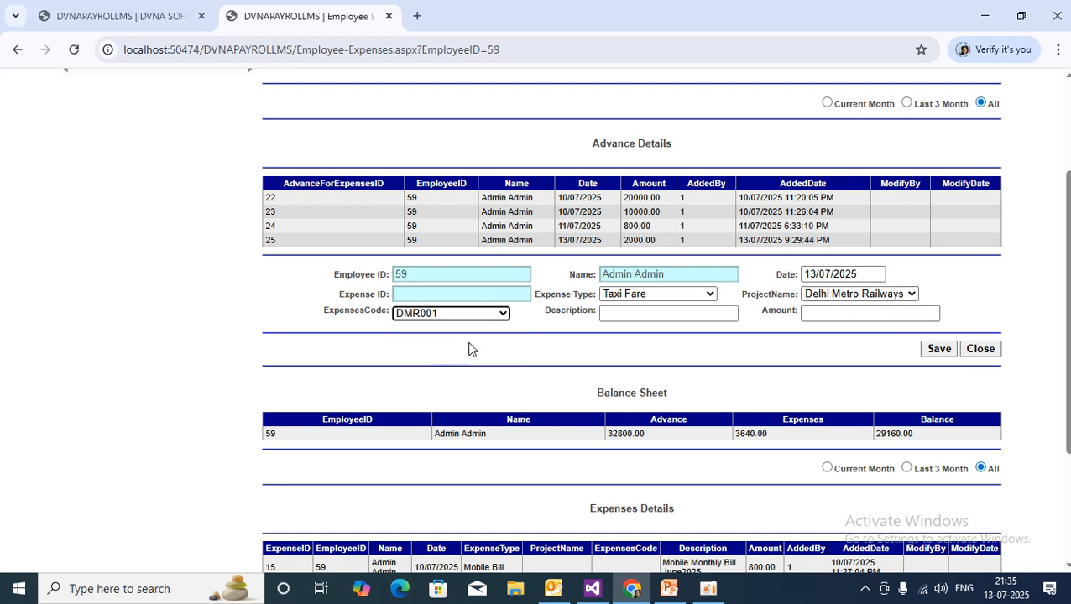
Enter description 'From Kolkata To New Town' and amount 600.
left_click(636, 313)
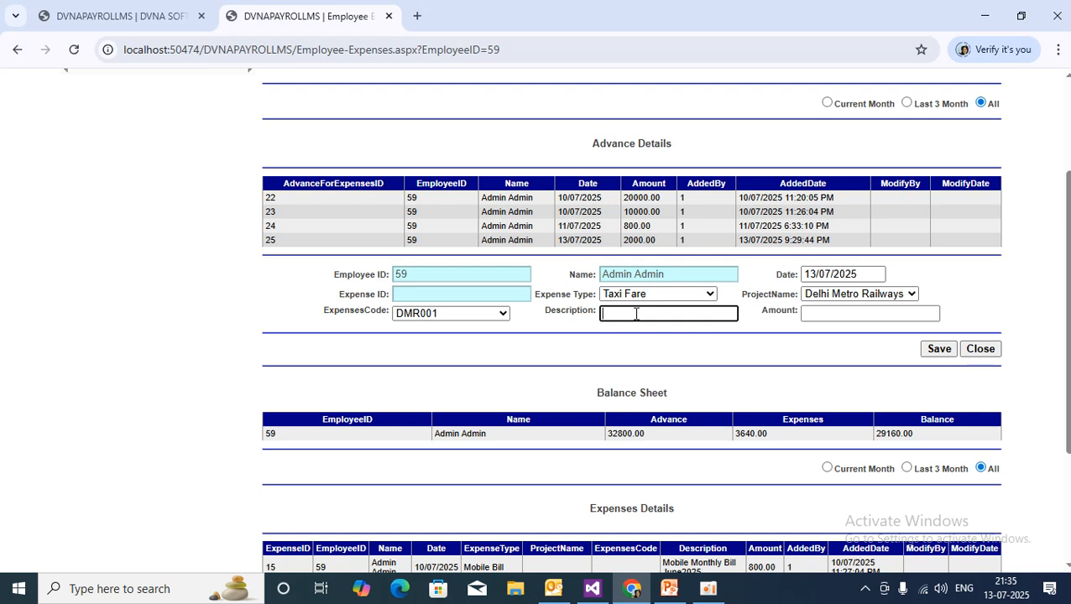
type("From Kolkata To A")
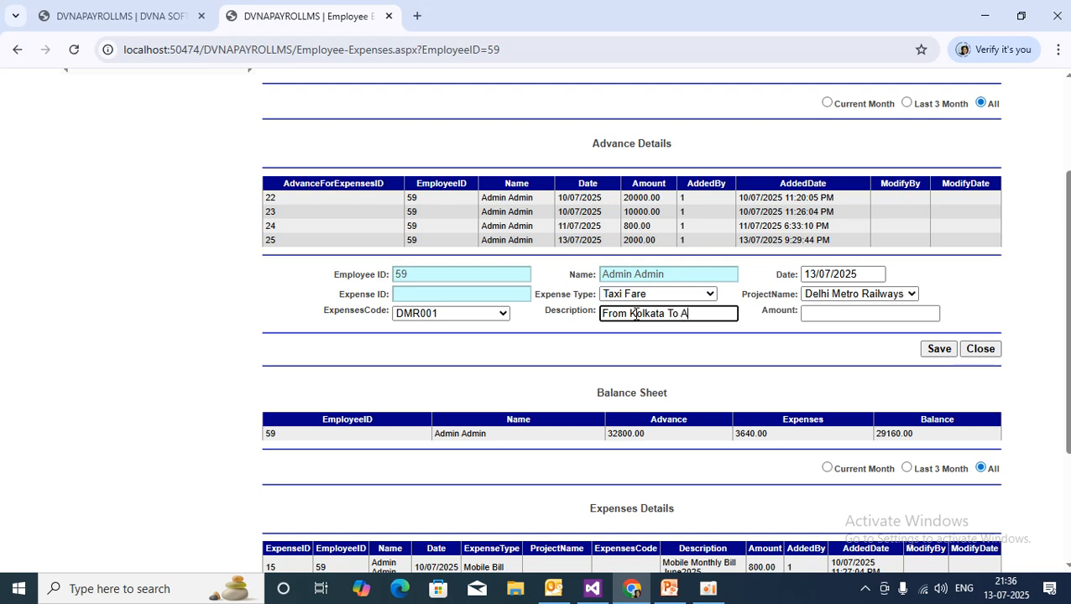
type("sa")
key("BackSpace")
key("BackSpace")
key("BackSpace")
type("New Town")
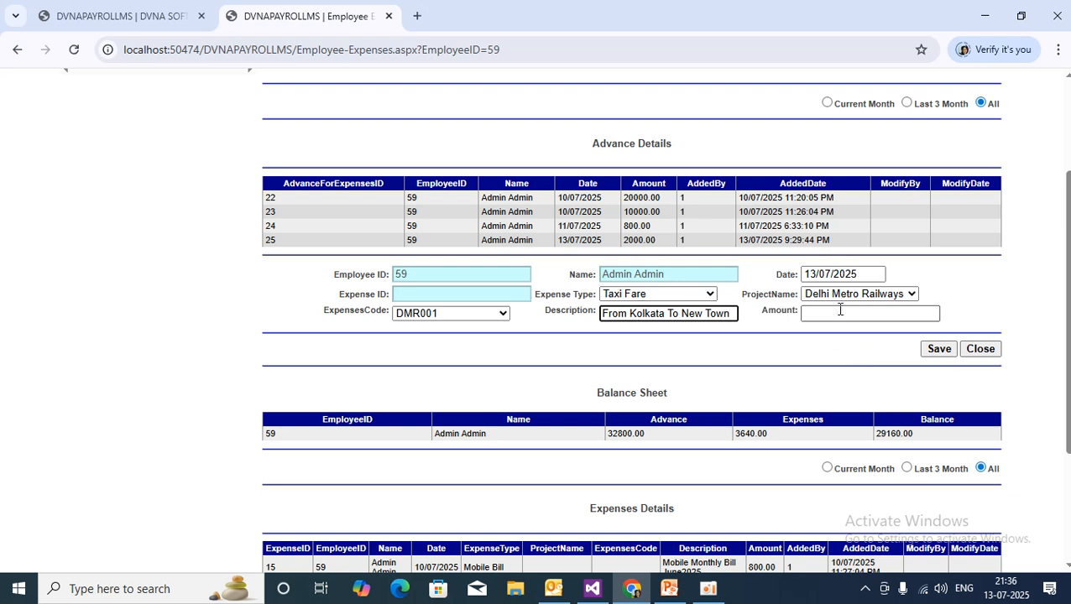
left_click(840, 310)
type("600")
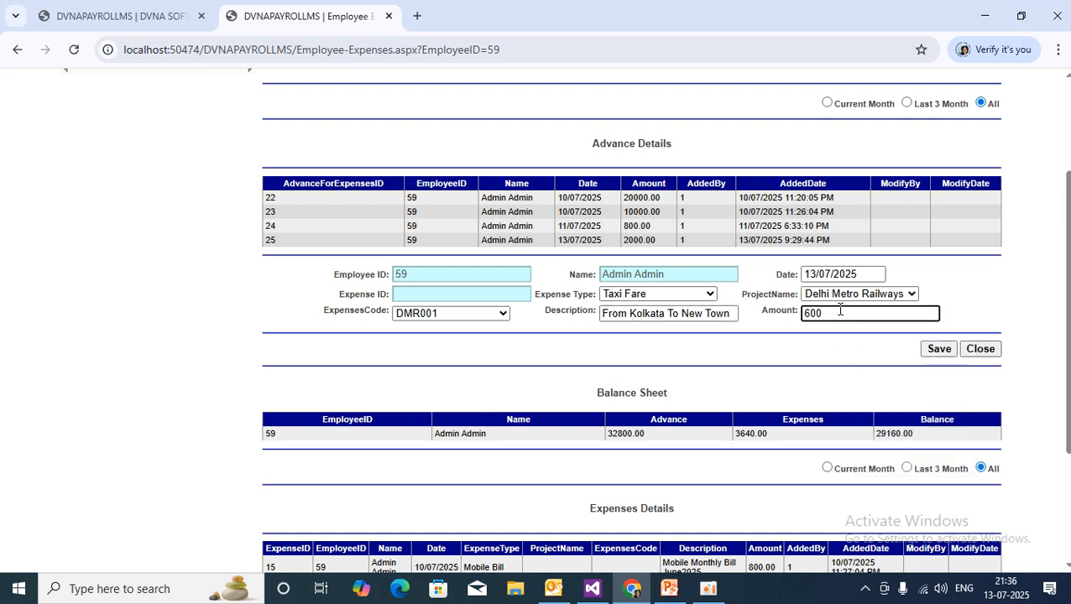
left_click(738, 333)
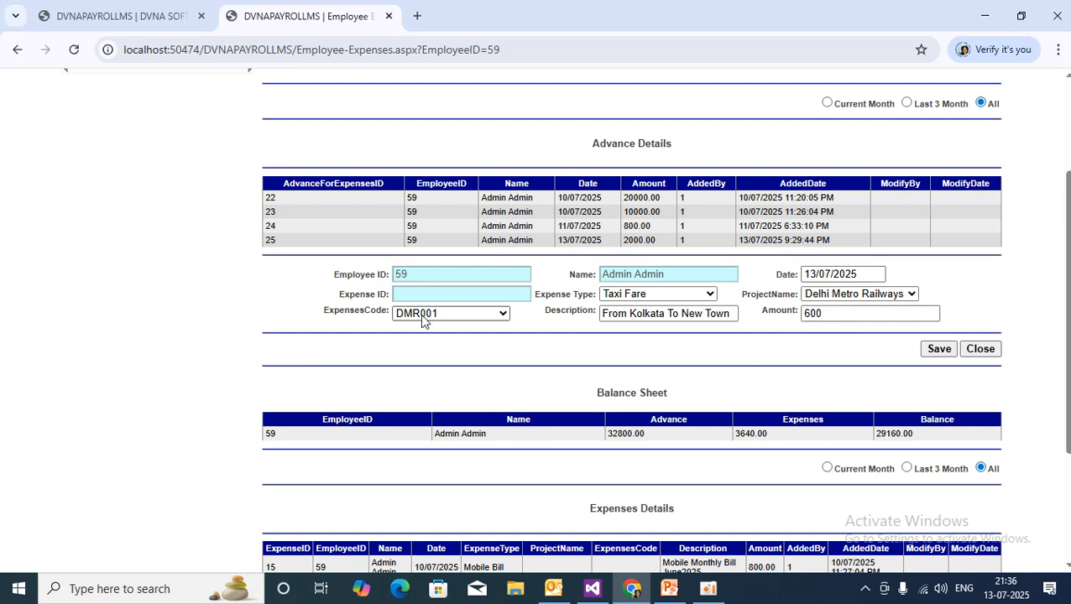
Save the 600 taxi fare expense and check the saved amount.
left_click(940, 348)
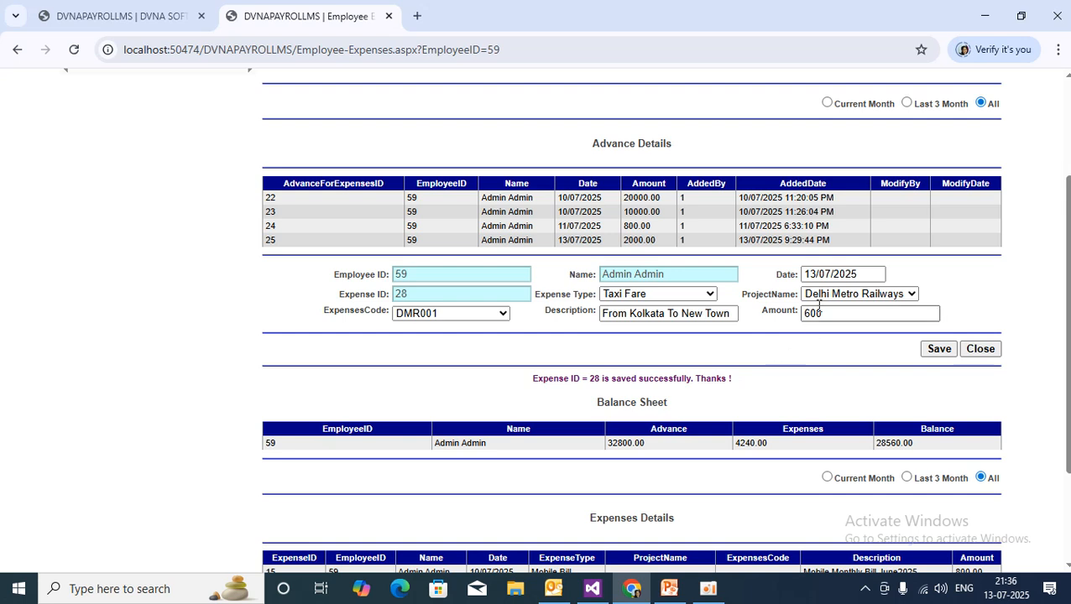
left_click_drag(806, 313, 844, 311)
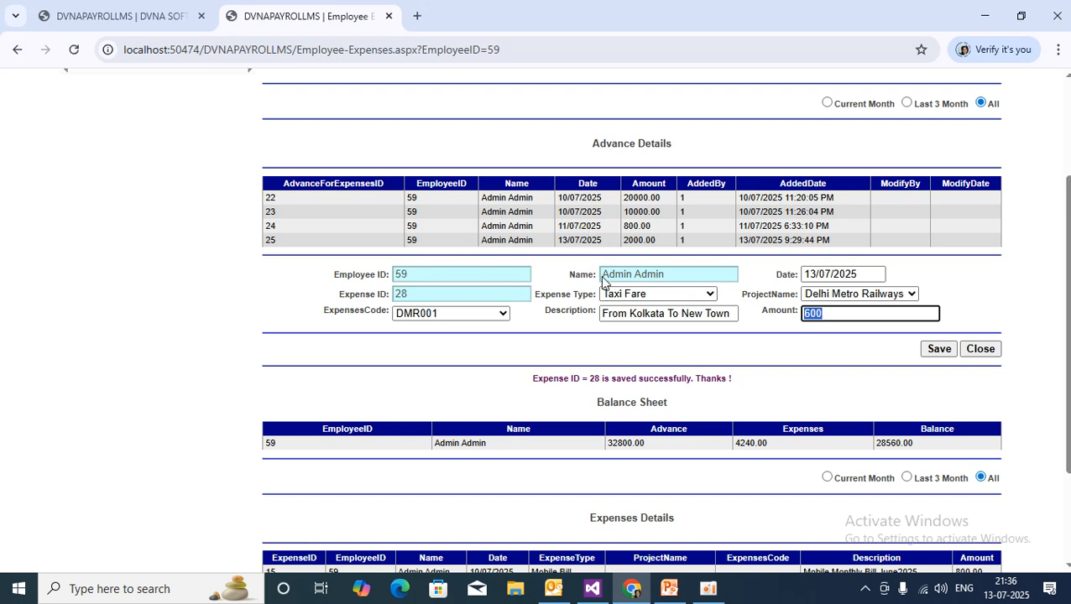
left_click(817, 341)
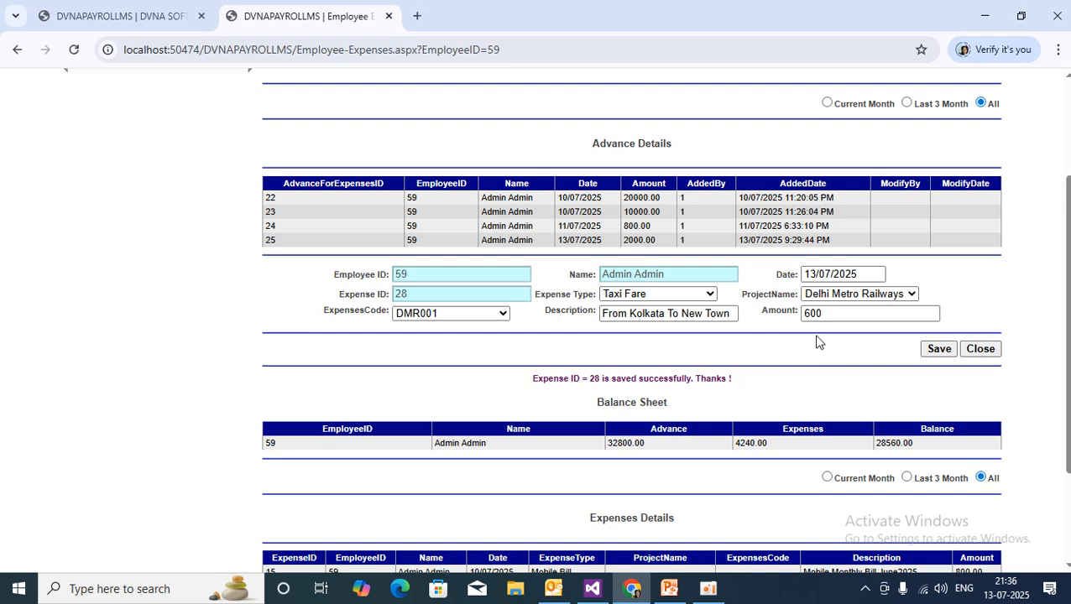
left_click(804, 313)
scroll(815, 528, "down", 2)
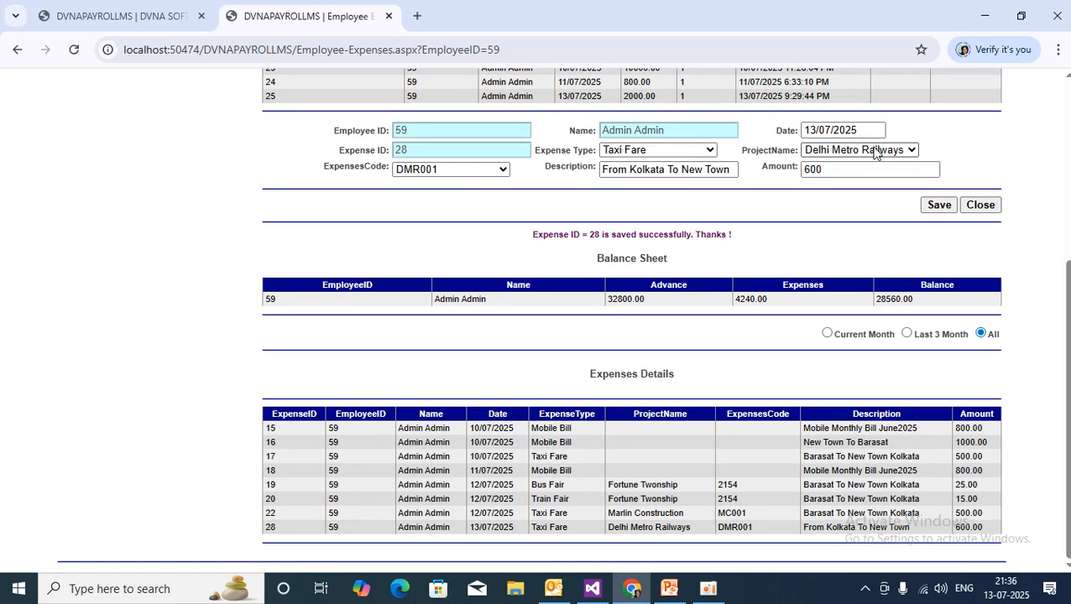
left_click(807, 169)
Review the success message, the 28560.00 balance and the new expense ID 28 row.
left_click_drag(530, 241, 658, 236)
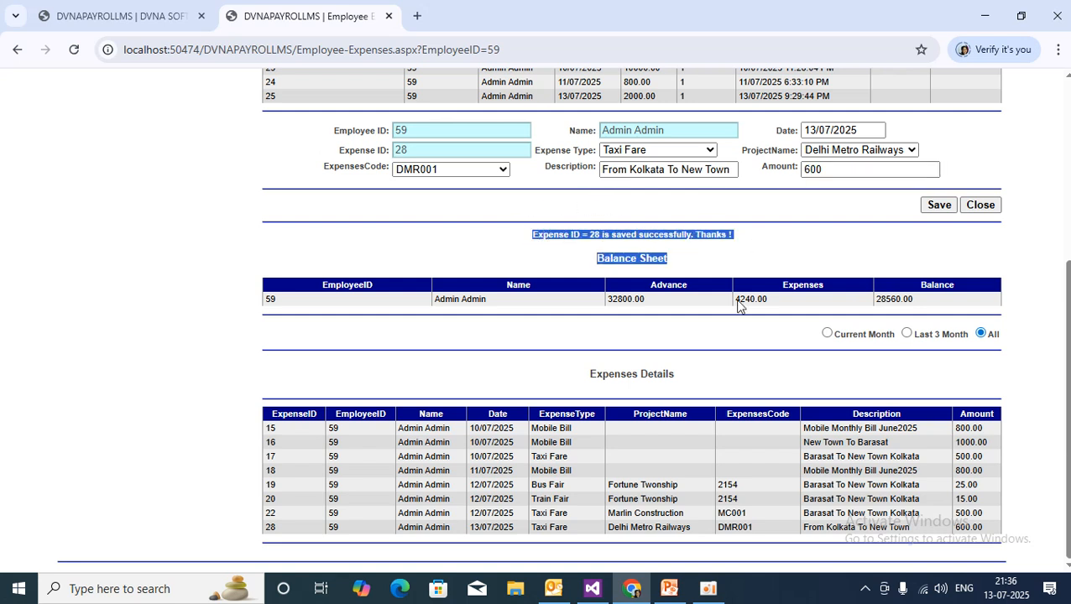
scroll(663, 522, "up", 4)
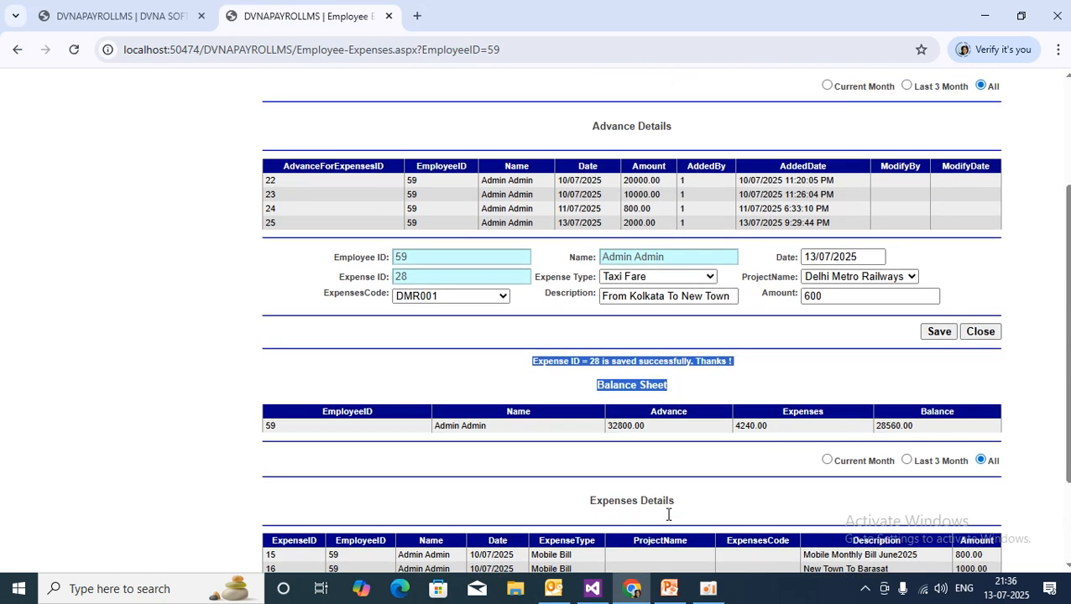
scroll(668, 521, "down", 3)
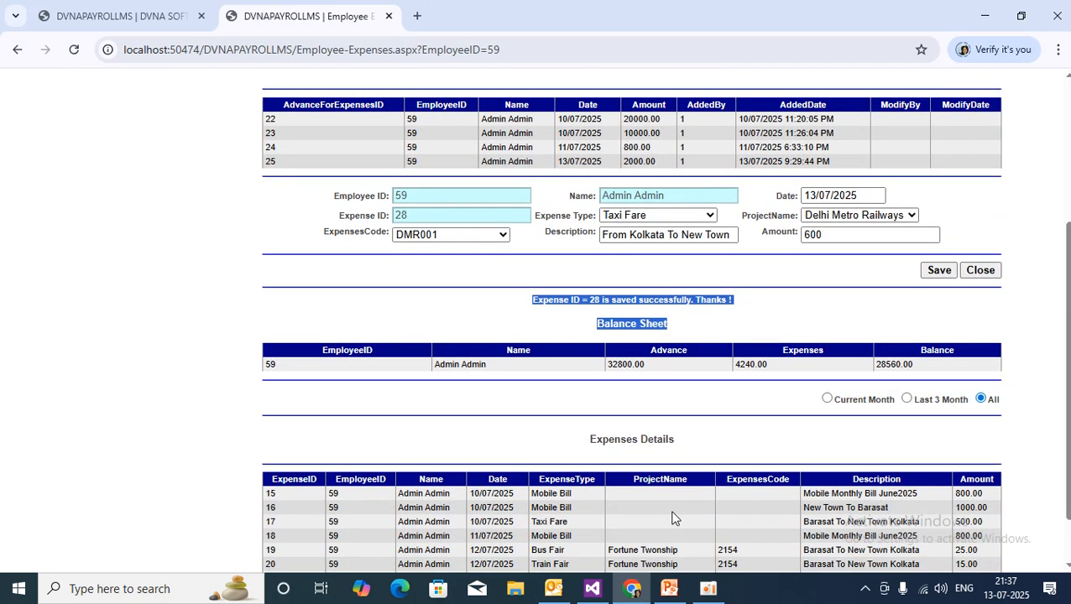
left_click(819, 275)
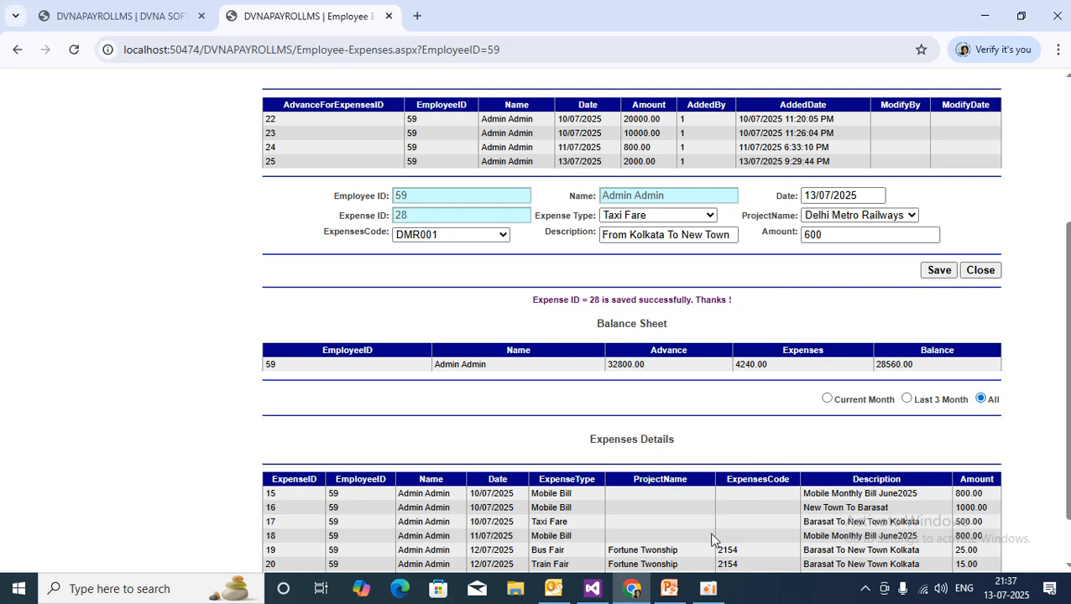
scroll(877, 457, "up", 3)
scroll(879, 455, "up", 2)
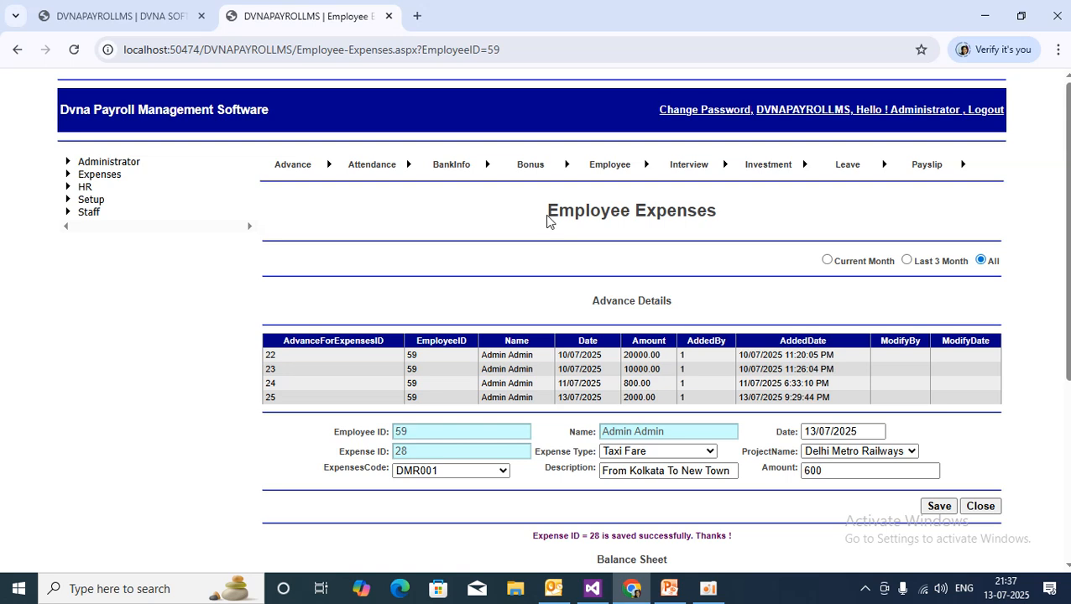
left_click_drag(547, 220, 761, 226)
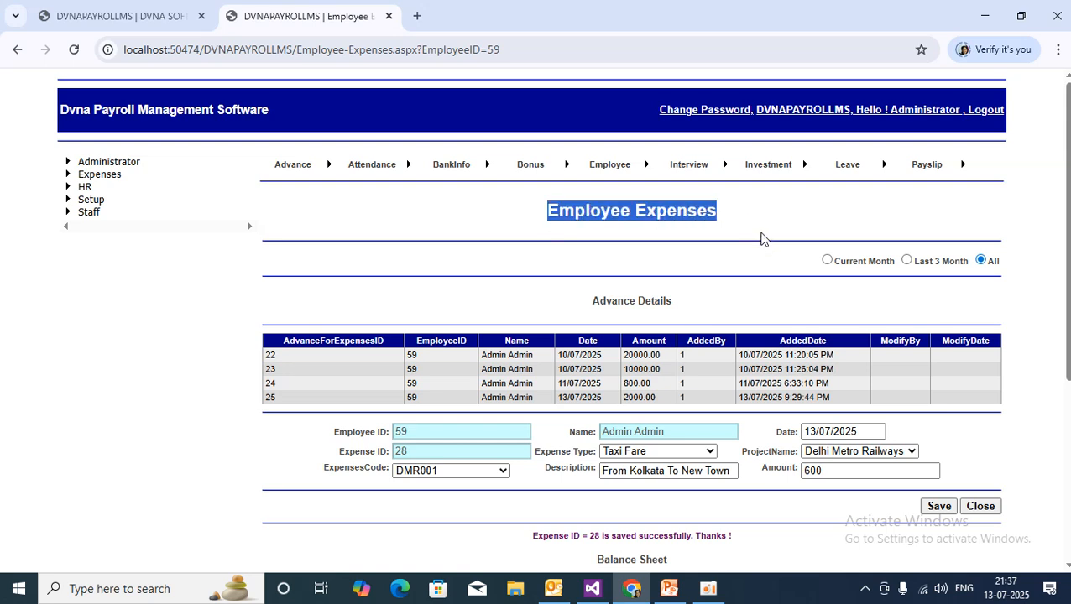
scroll(760, 233, "down", 1)
scroll(761, 235, "up", 1)
scroll(675, 465, "down", 3)
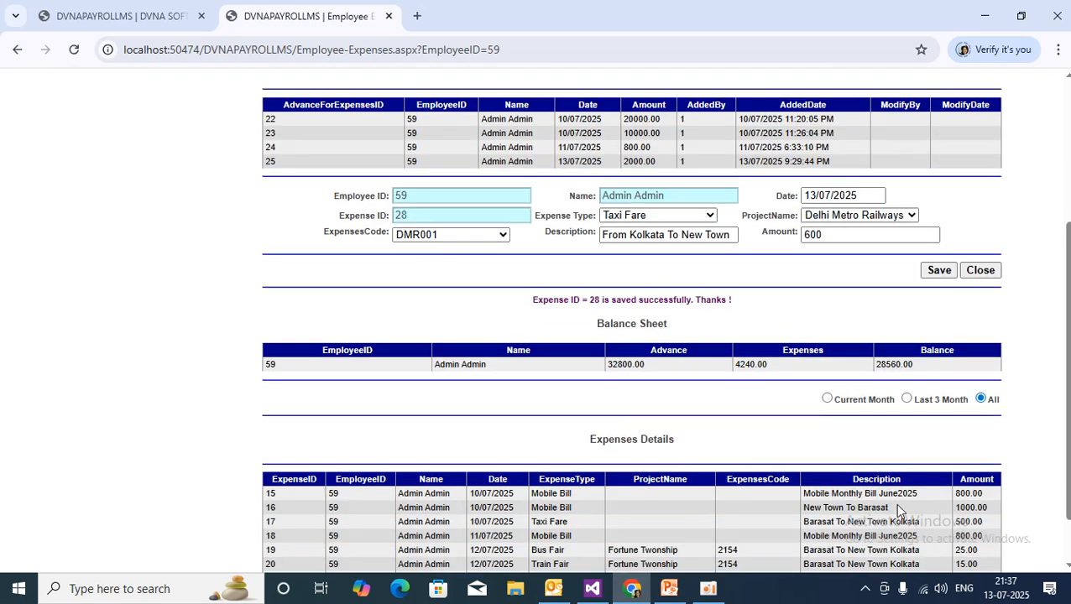
scroll(1032, 432, "up", 3)
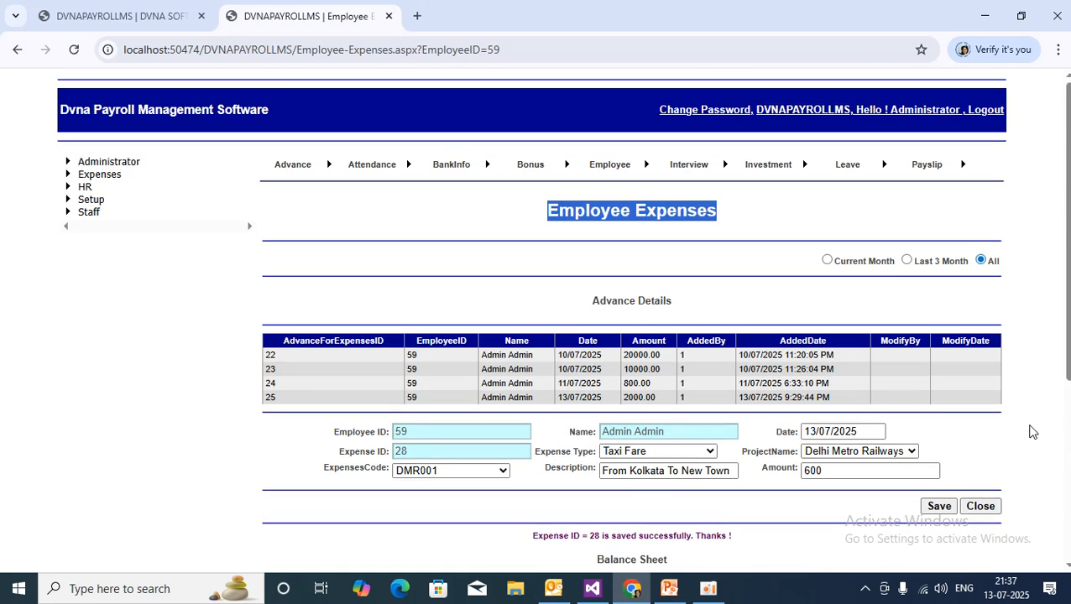
Close the expense entry form and expand Expenses in the navigation tree.
left_click(980, 507)
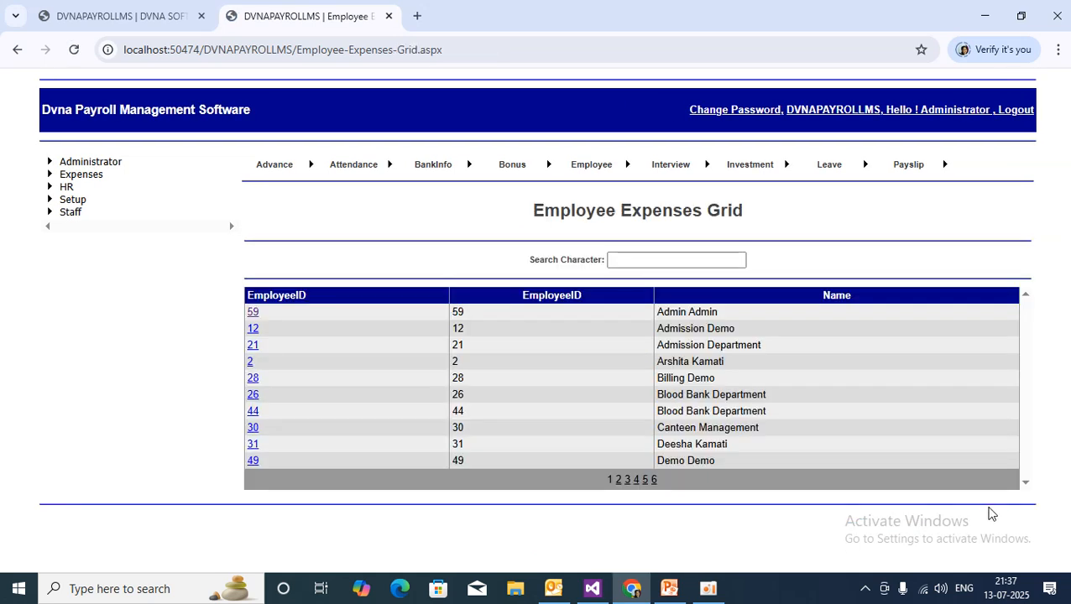
left_click(49, 176)
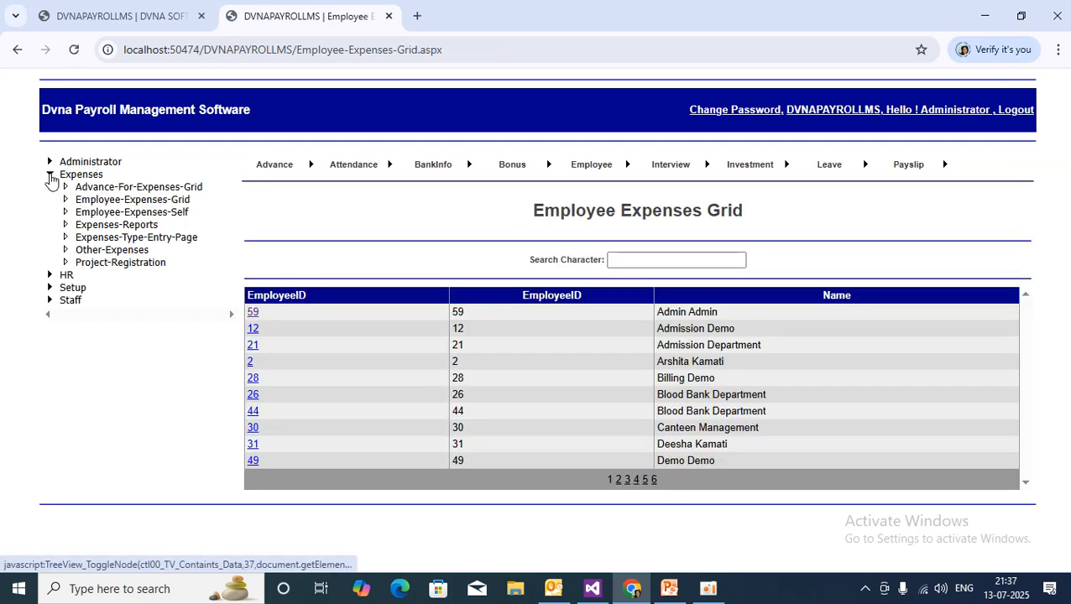
left_click(181, 215)
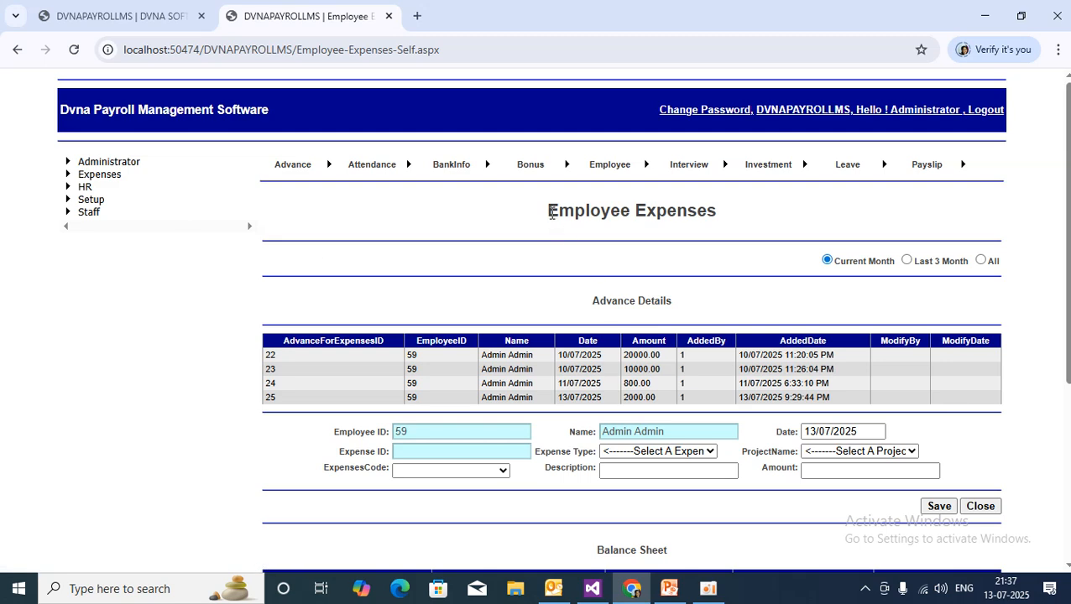
left_click_drag(549, 214, 778, 210)
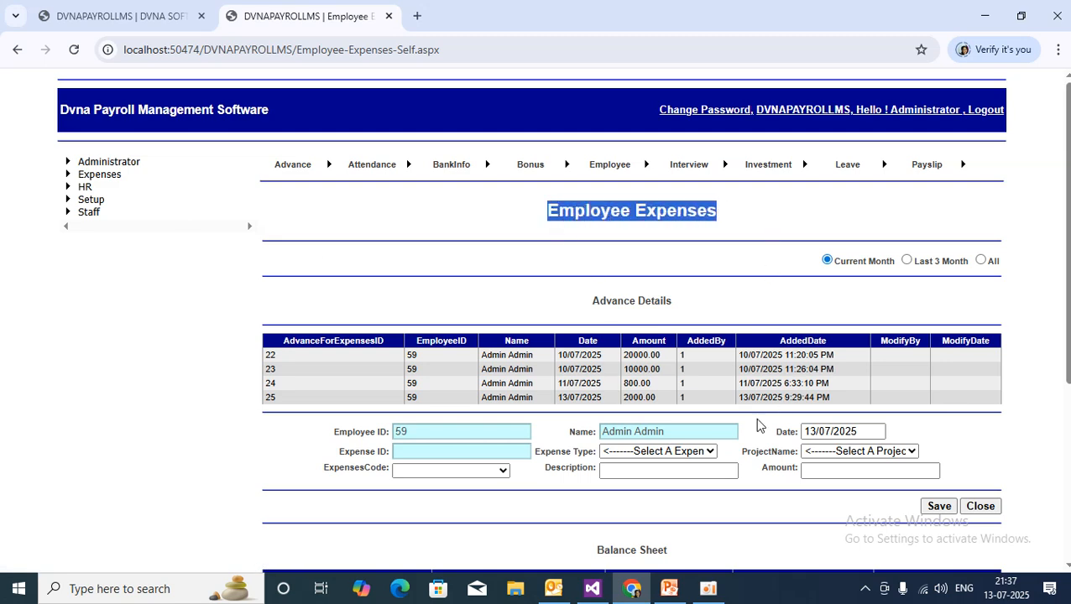
scroll(732, 467, "down", 3)
scroll(733, 467, "down", 2)
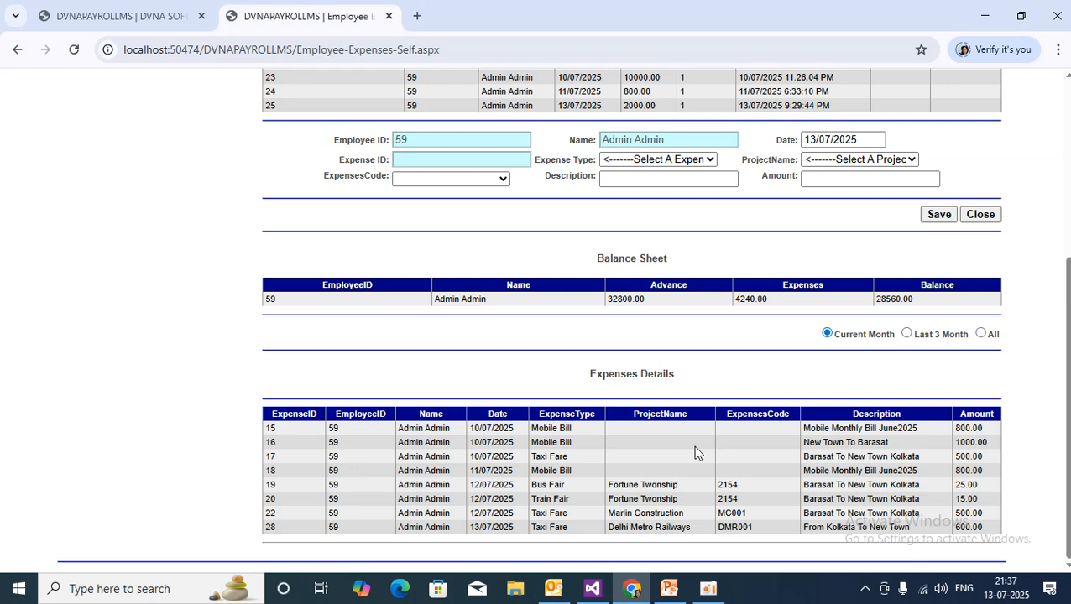
scroll(327, 378, "up", 4)
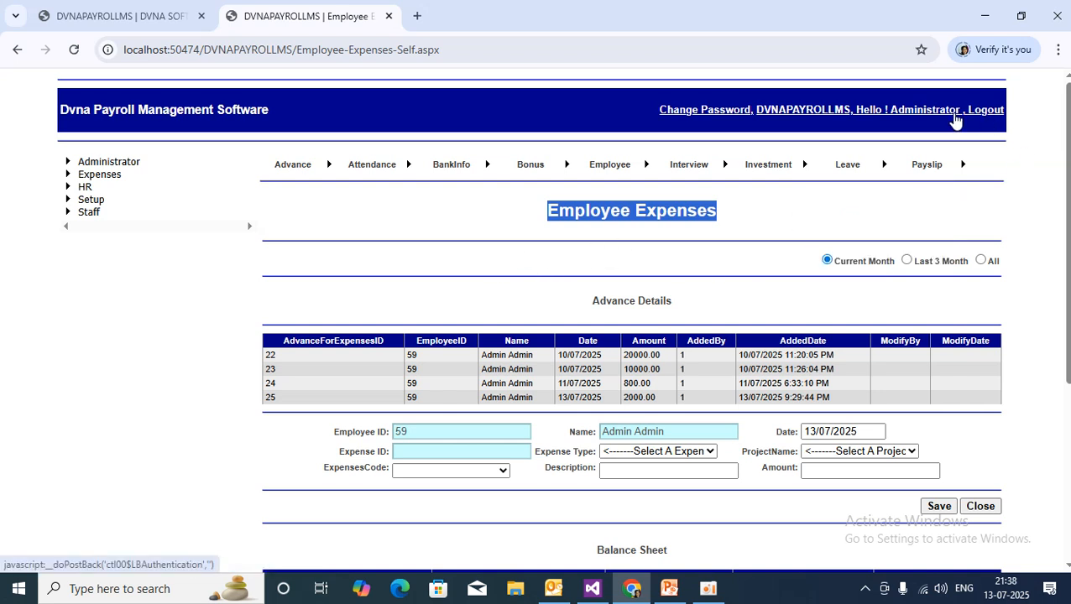
scroll(691, 250, "down", 1)
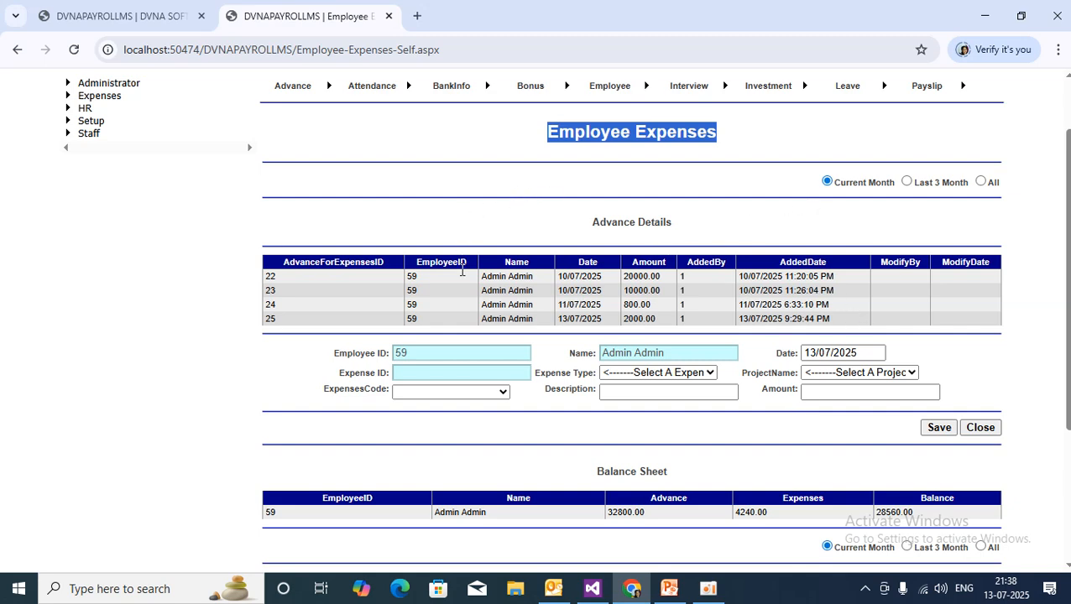
scroll(805, 398, "down", 3)
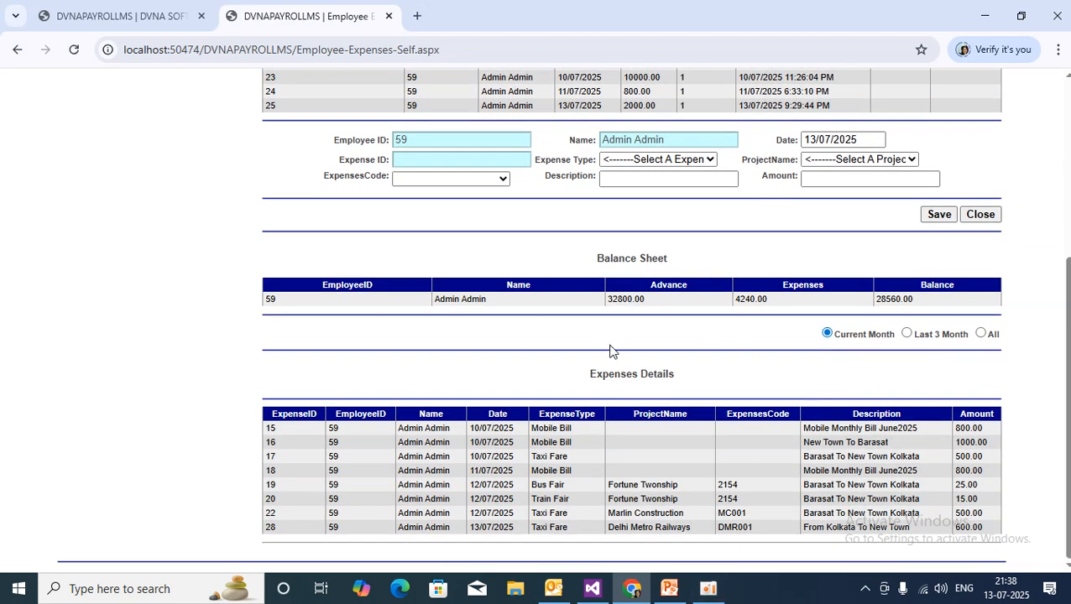
scroll(760, 385, "up", 4)
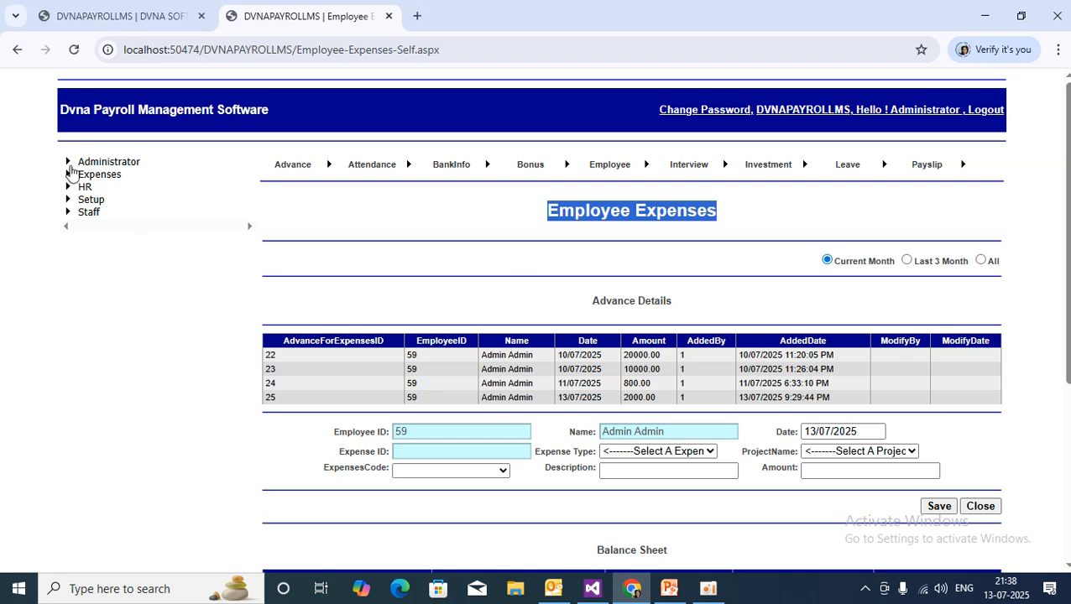
left_click(773, 231)
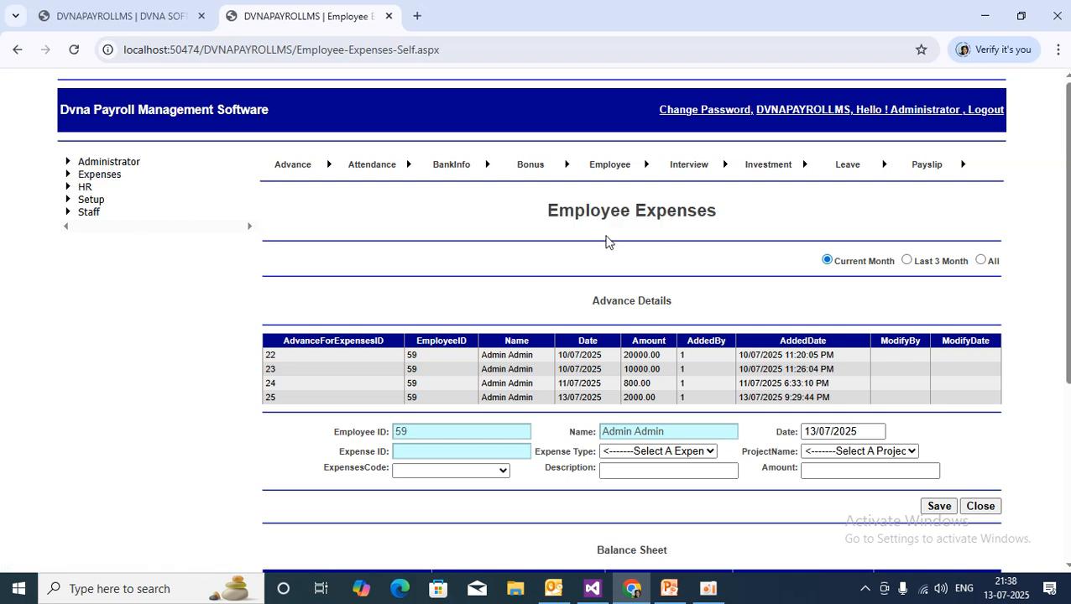
left_click_drag(543, 217, 760, 215)
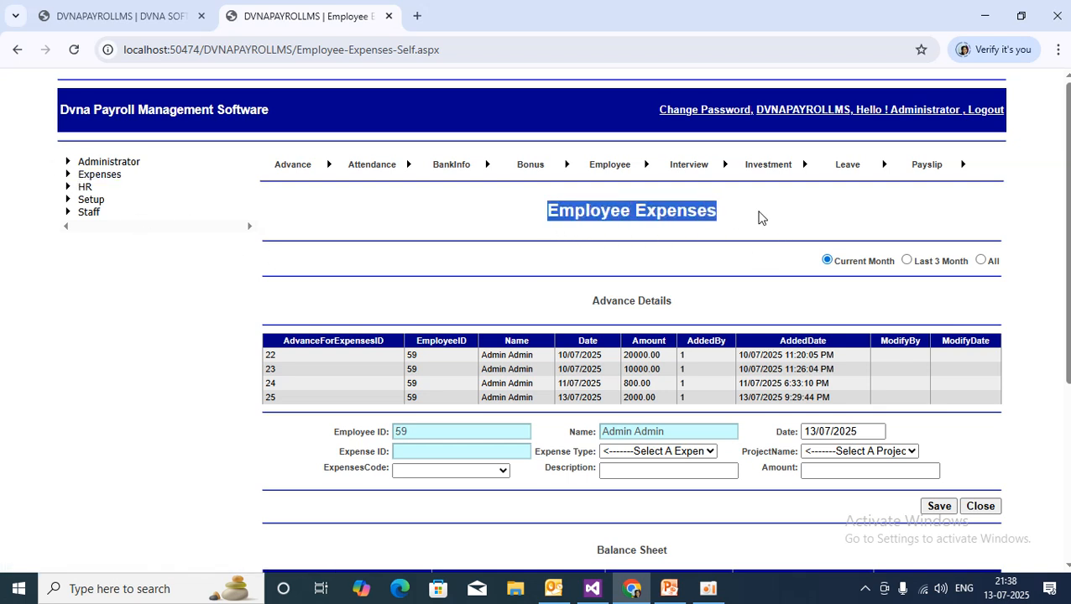
left_click(822, 216)
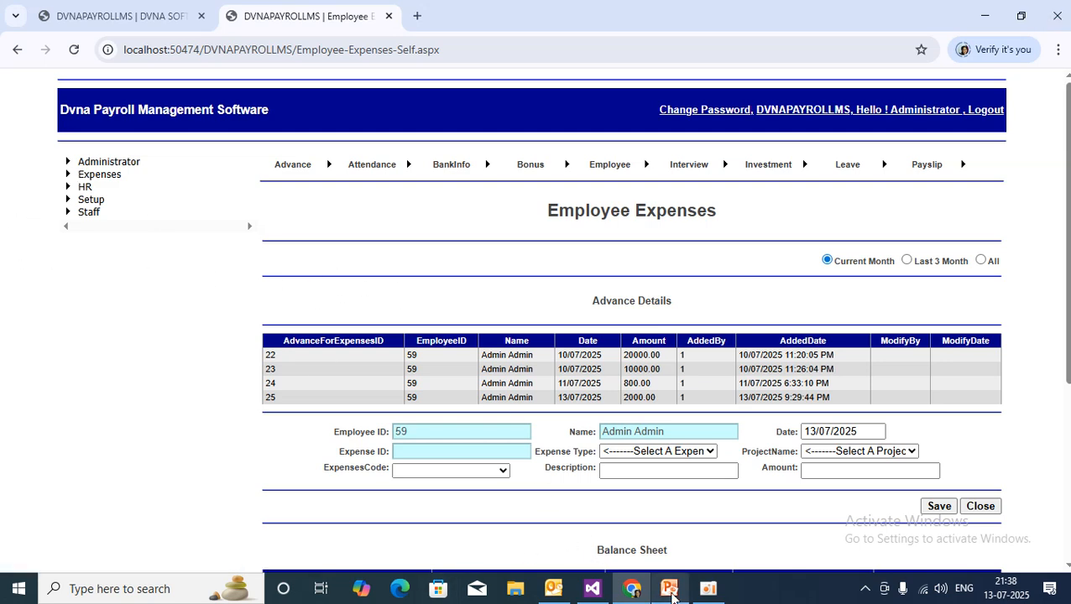
View the PowerPoint expense-modules slide, minimise it, and close the Employee Expenses form.
left_click(668, 589)
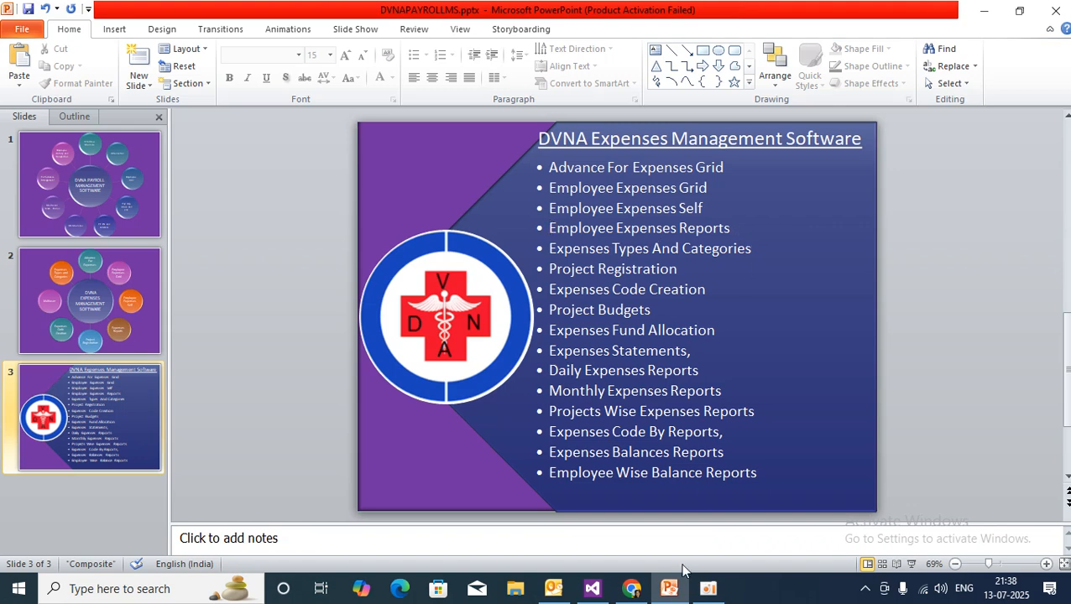
left_click(668, 592)
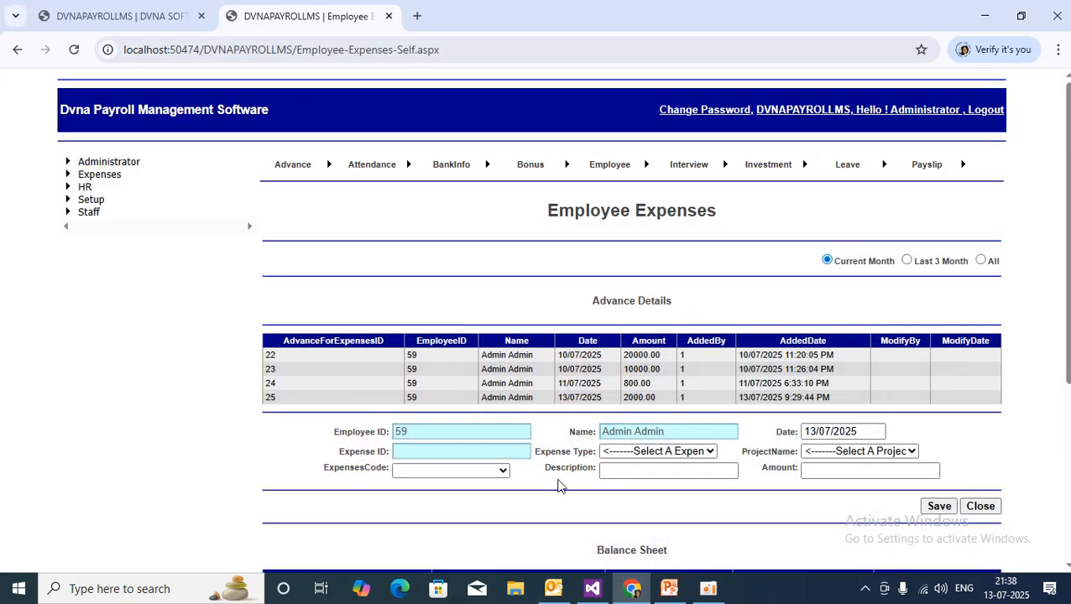
left_click(980, 506)
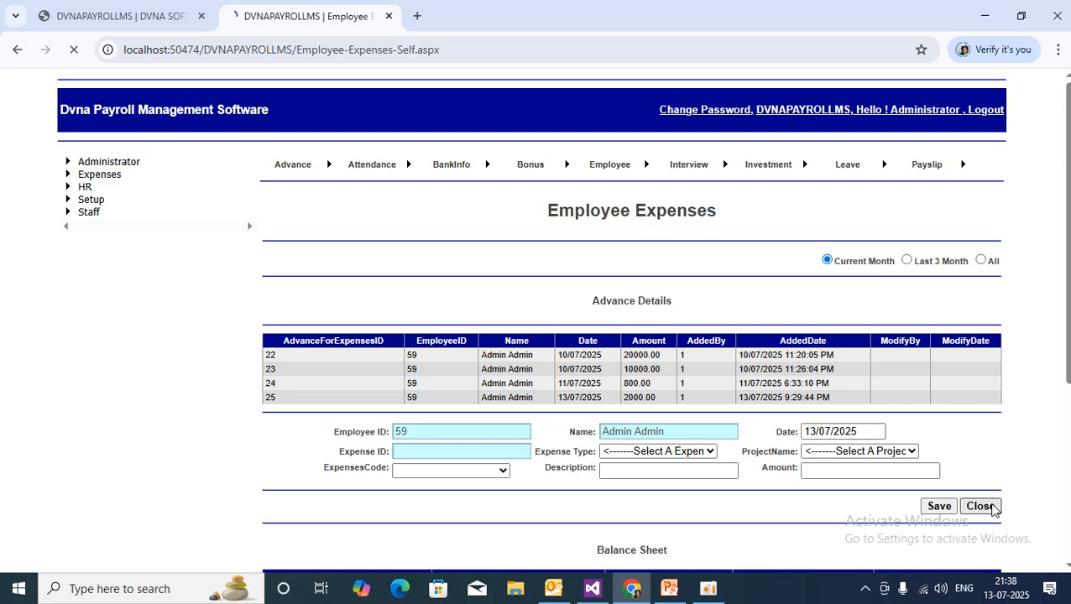
Open Expenses-Reports under Expenses, then switch to the PowerPoint expense-modules slide.
left_click(50, 174)
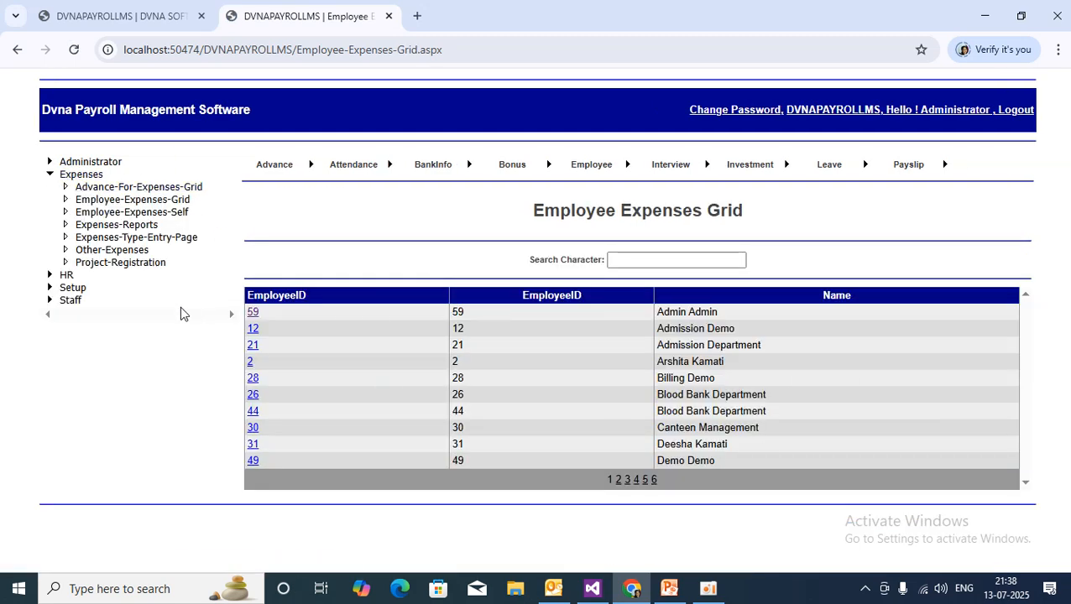
left_click(137, 228)
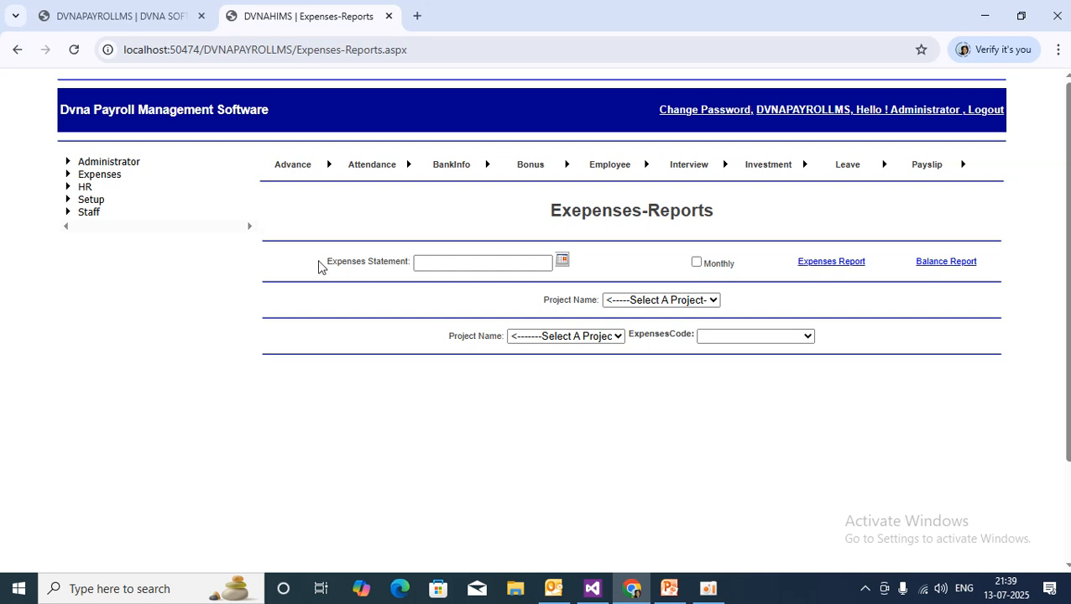
left_click_drag(325, 266, 414, 268)
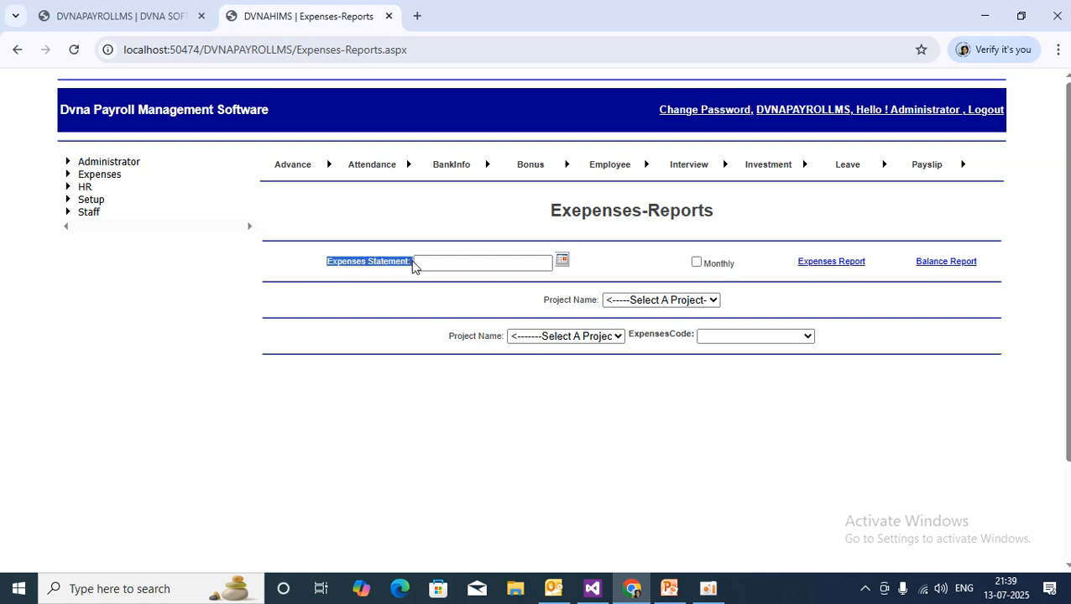
left_click(669, 589)
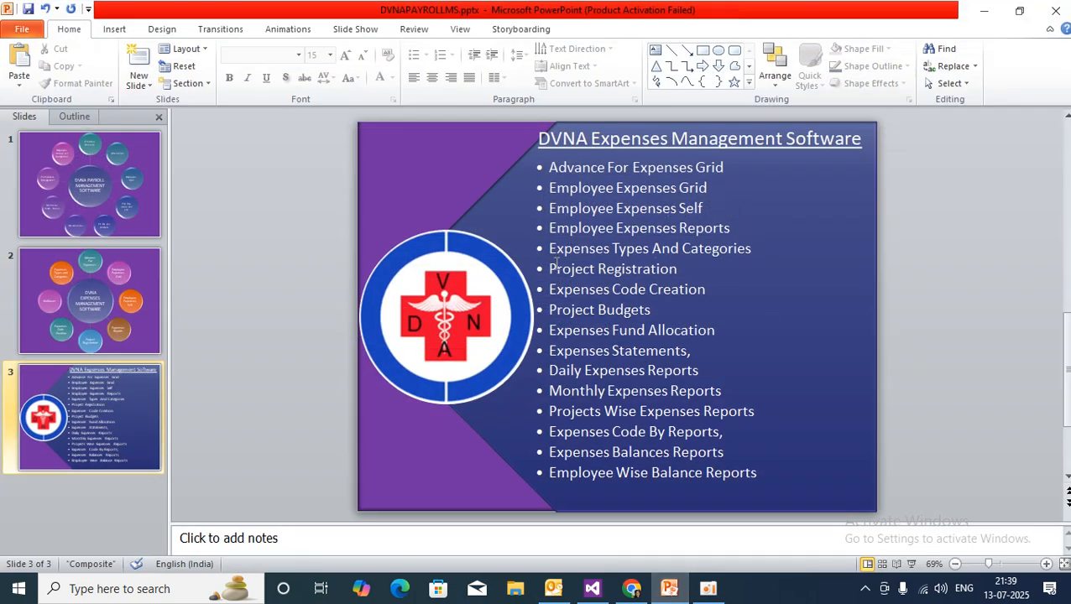
Minimise and briefly restore PowerPoint, then return to the Expenses-Reports page in Chrome.
left_click(668, 596)
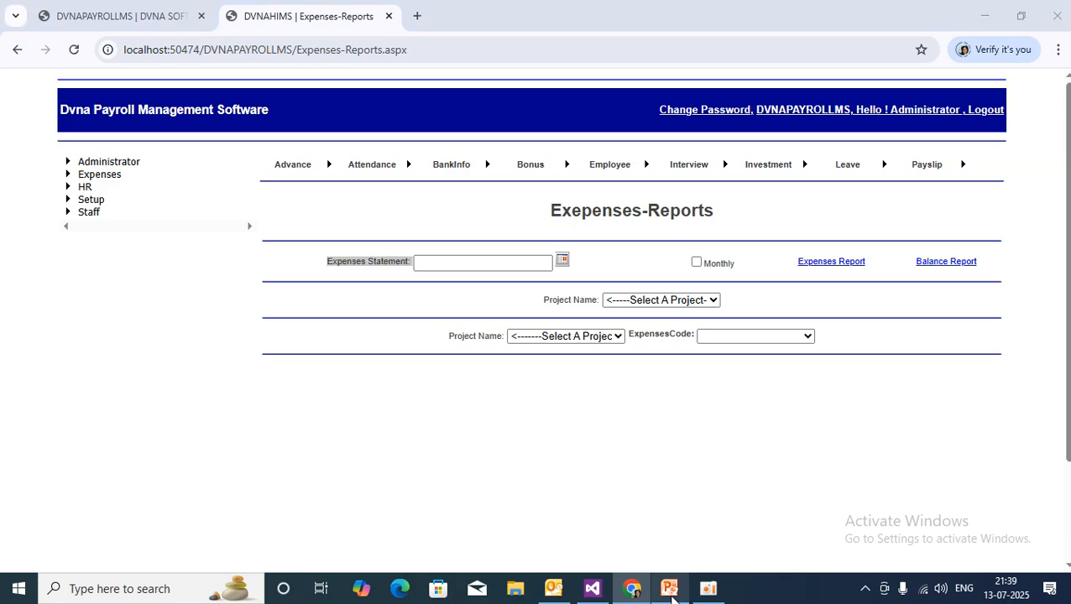
left_click(671, 597)
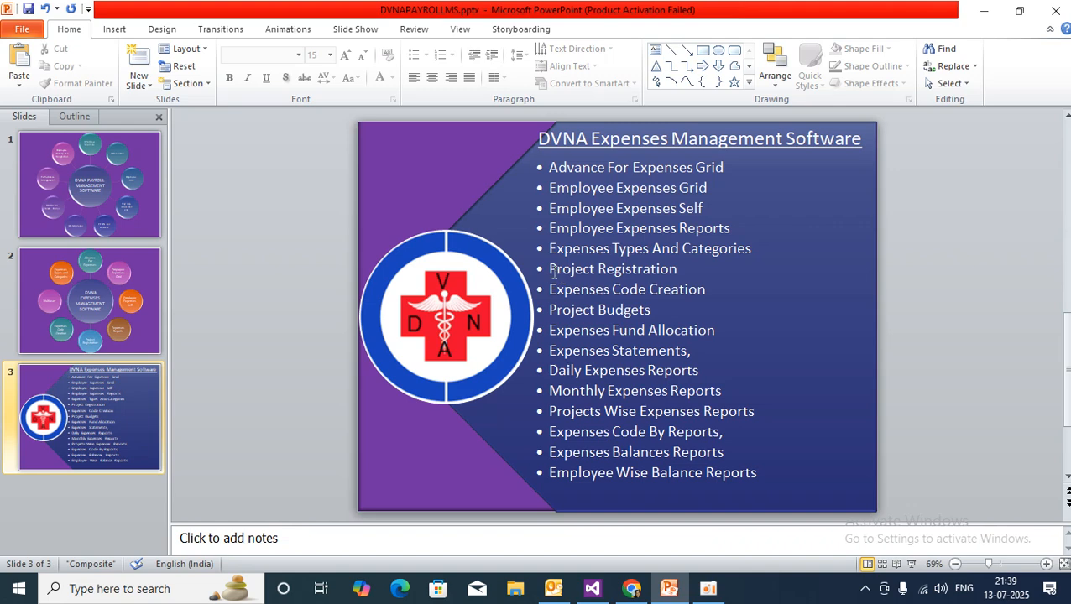
left_click(632, 589)
left_click(310, 284)
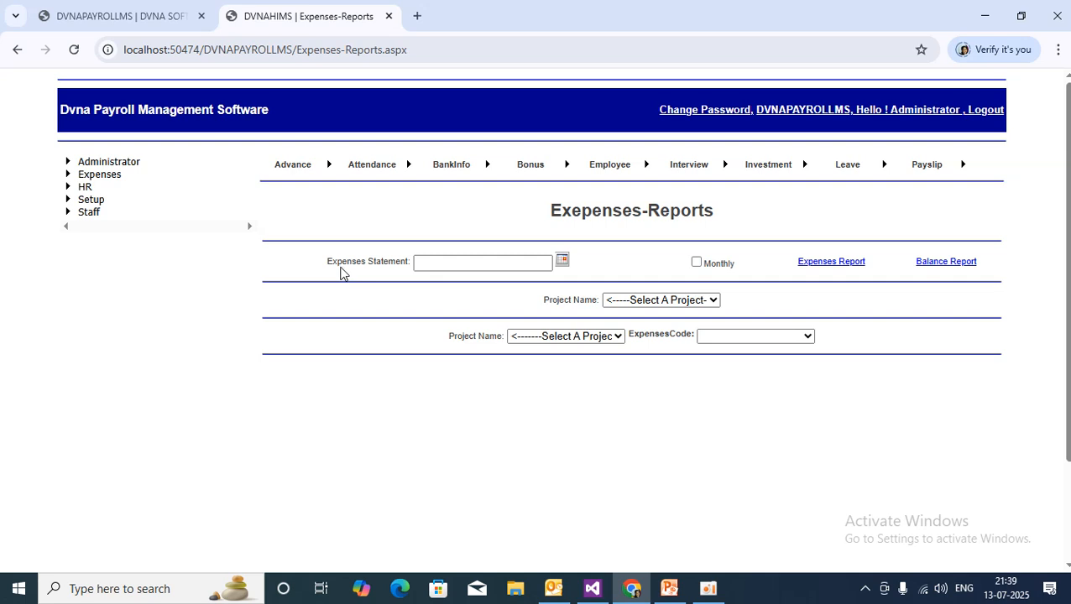
Generate the Expenses Statement for 13 July 2025.
left_click_drag(327, 261, 406, 258)
left_click(562, 261)
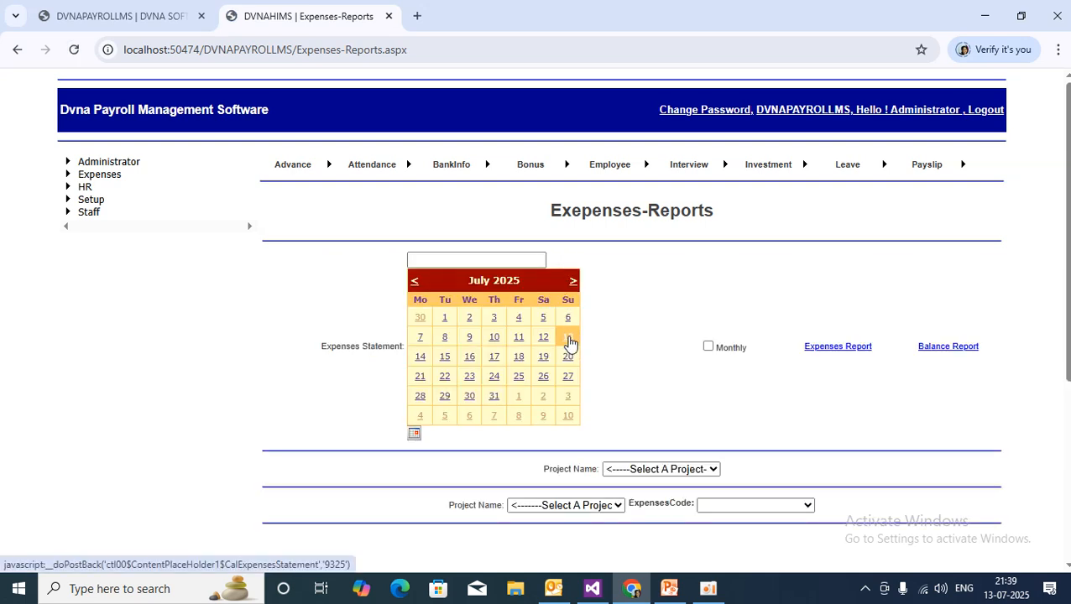
left_click(568, 340)
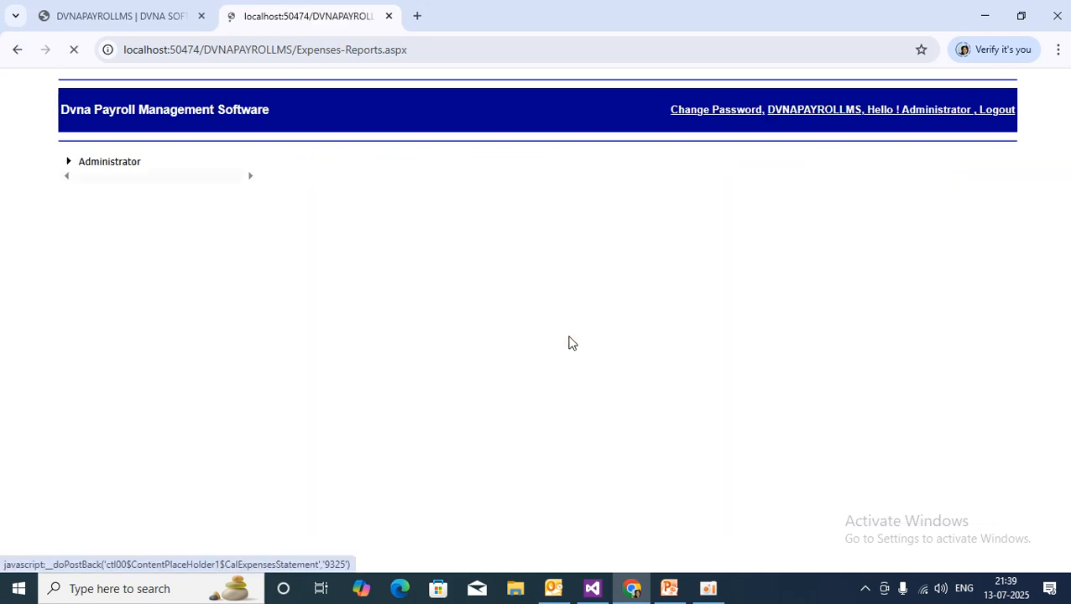
scroll(457, 351, "down", 2)
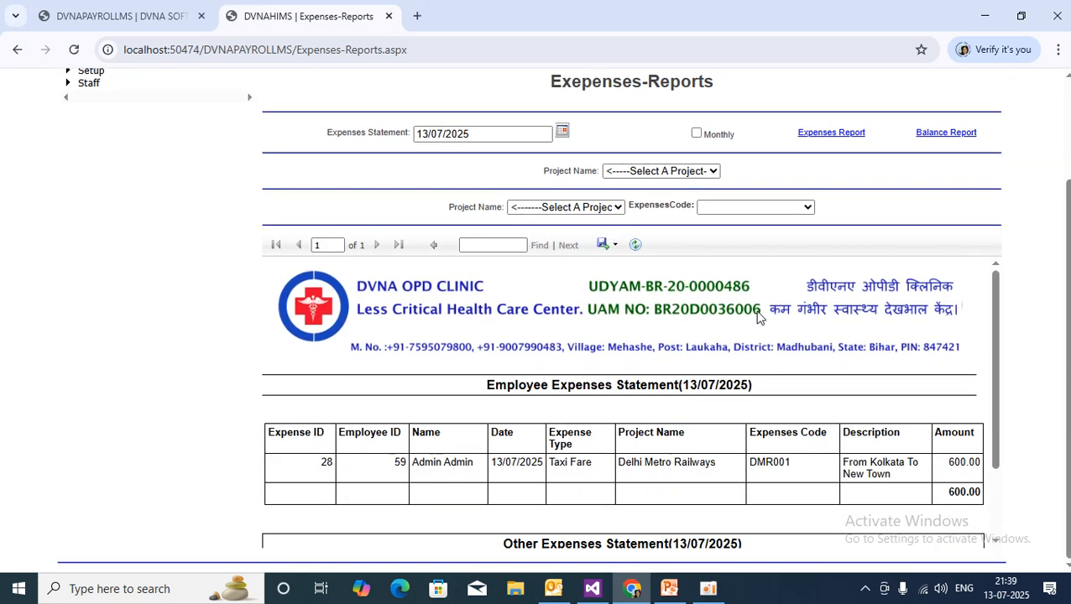
scroll(776, 419, "down", 2)
scroll(776, 420, "up", 3)
Export the statement as PDF and open Expenses-Statement (3).pdf.
left_click(615, 245)
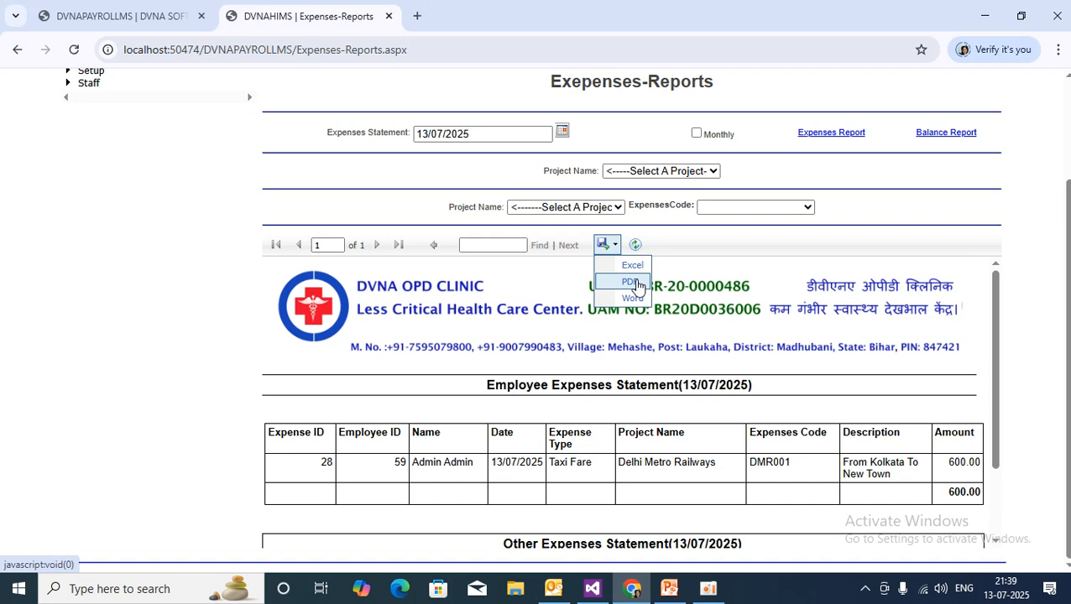
left_click(631, 282)
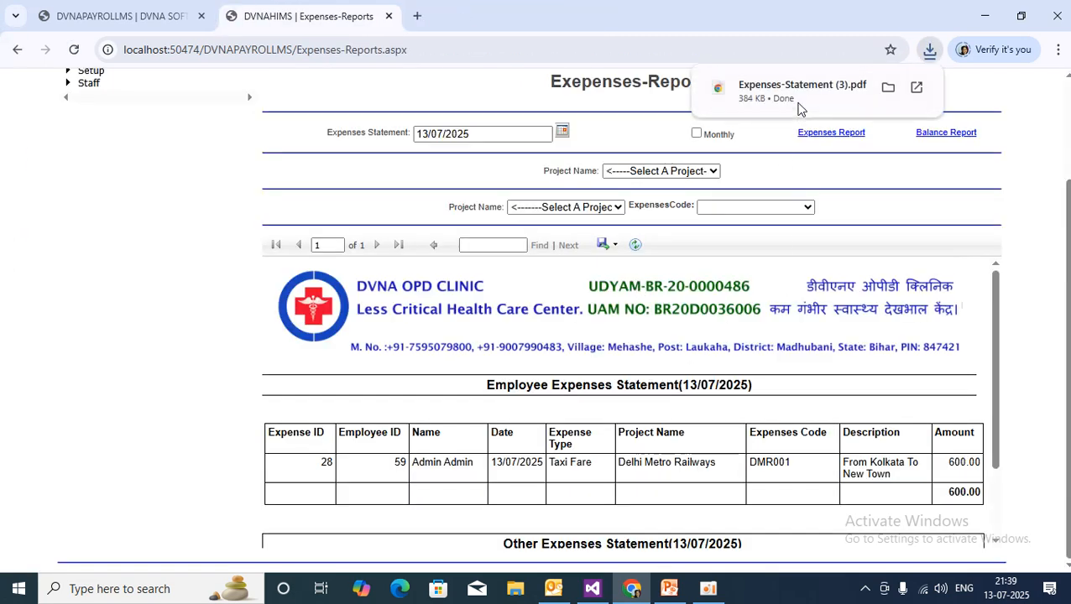
left_click(798, 107)
Point out the Employee and Other Expenses Statement headings in the PDF.
scroll(517, 430, "down", 5)
scroll(517, 431, "up", 5)
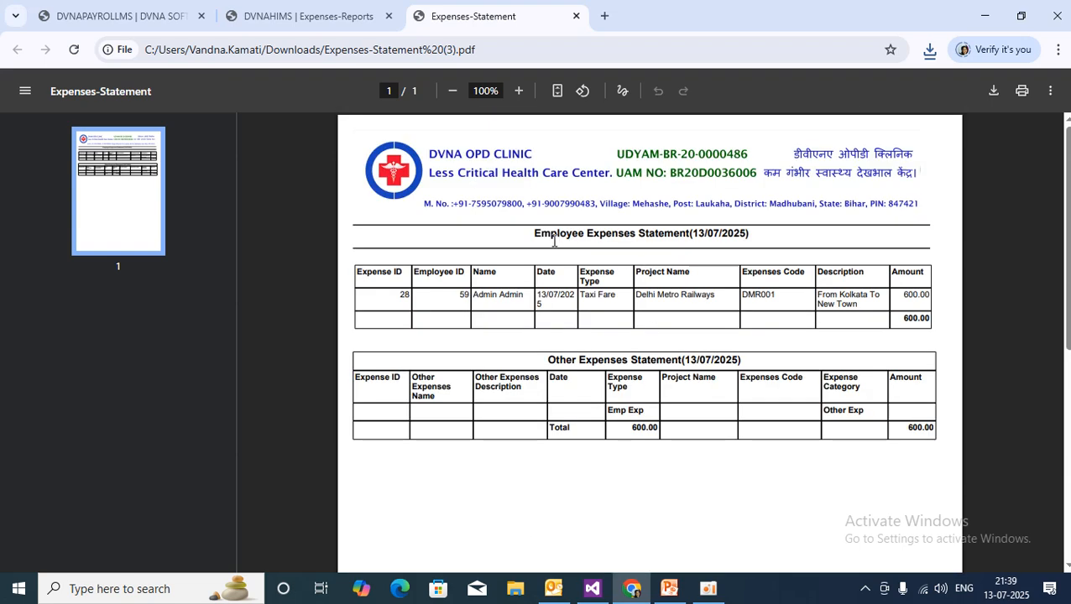
left_click_drag(535, 234, 753, 234)
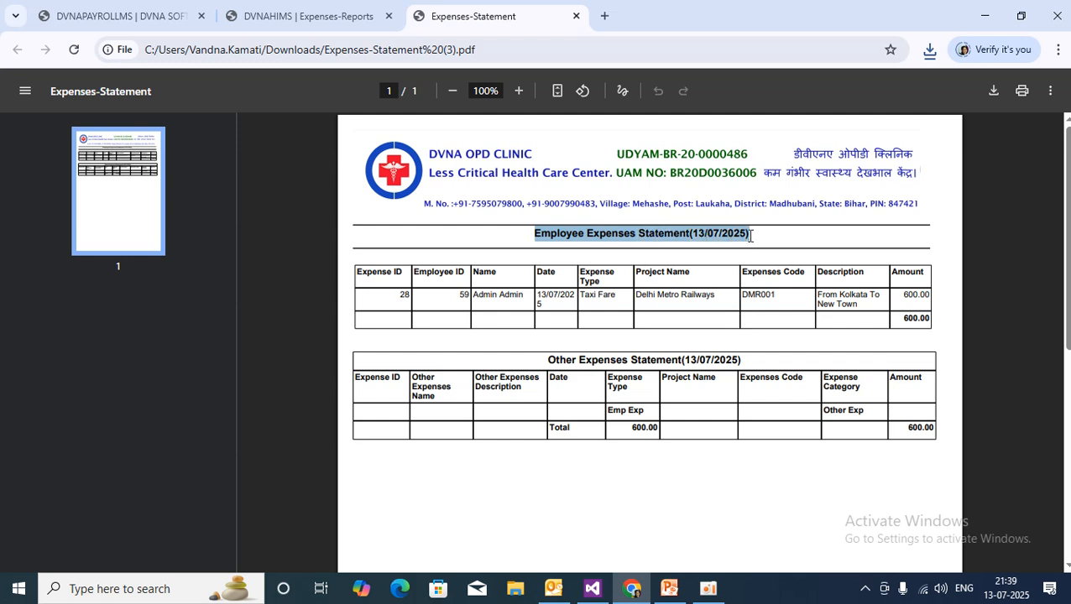
left_click_drag(548, 360, 684, 351)
left_click(763, 362)
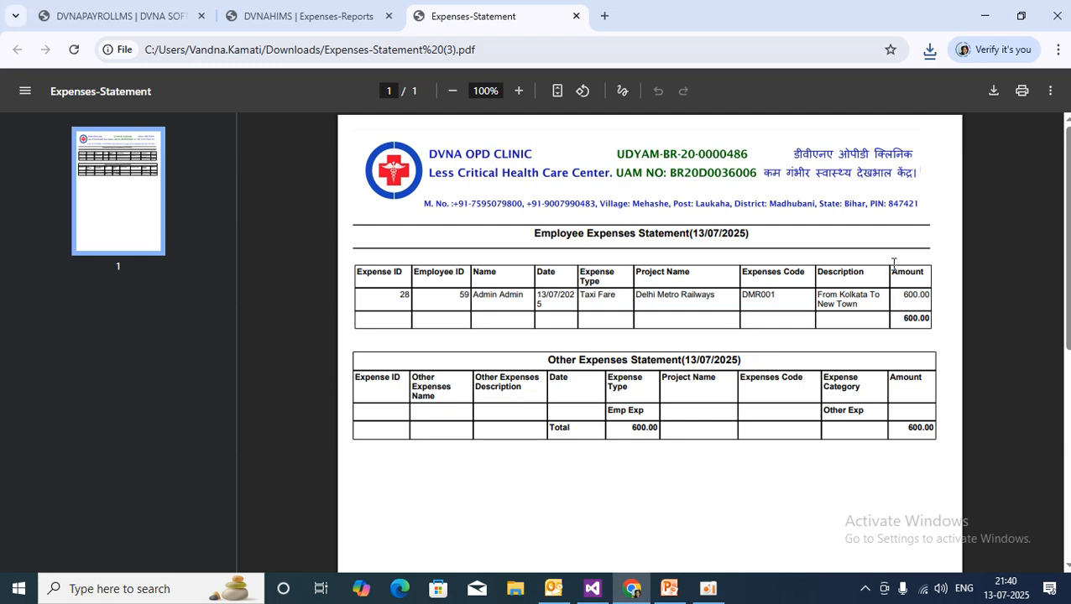
Highlight the 600.00 subtotal and 600.00 total, then both statement headings again.
left_click_drag(901, 321, 946, 321)
double_click(633, 432)
left_click(853, 434)
scroll(567, 337, "down", 5)
scroll(567, 337, "up", 5)
left_click_drag(534, 233, 759, 223)
left_click_drag(546, 362, 802, 347)
left_click(657, 492)
Repeatedly highlight the Employee and Other Expenses Statement headings in the PDF.
left_click_drag(550, 360, 740, 360)
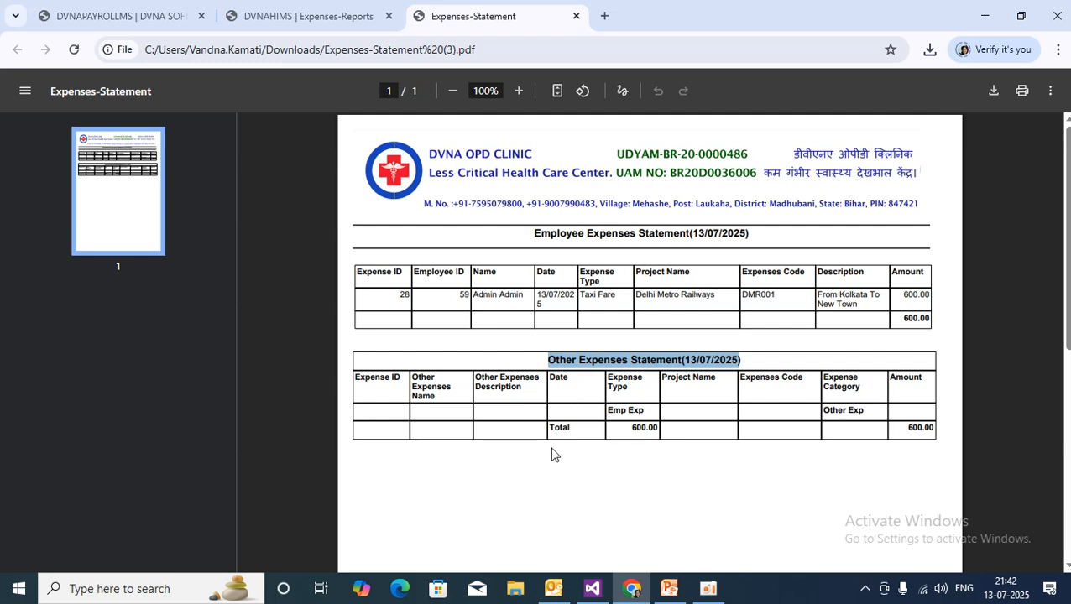
left_click(546, 363)
left_click_drag(545, 362, 738, 362)
left_click(694, 487)
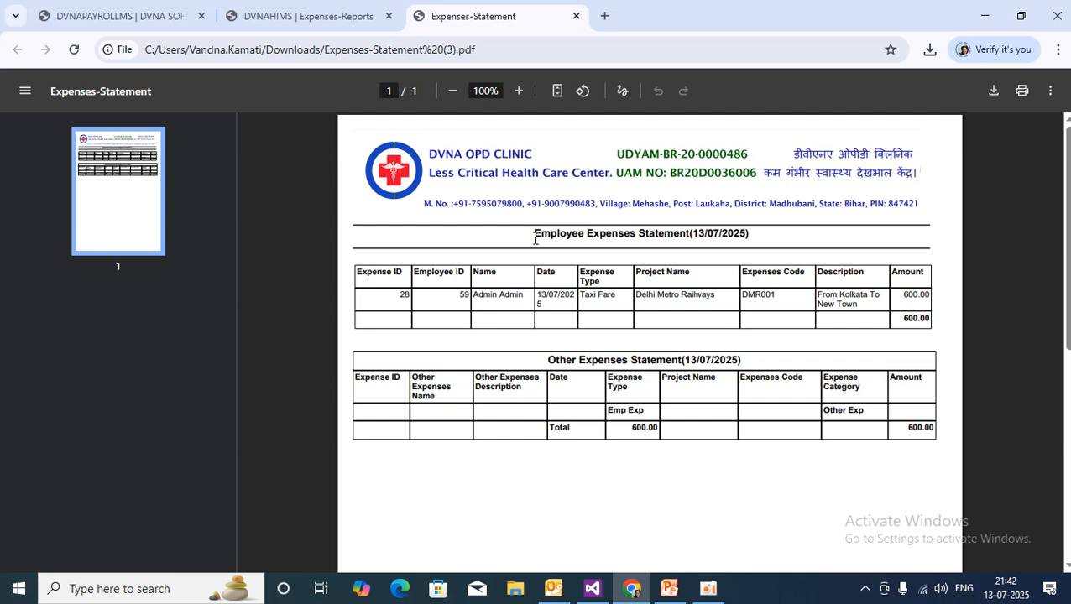
left_click_drag(534, 239, 777, 235)
left_click_drag(545, 360, 813, 378)
left_click(699, 497)
Close the PDF tab and set the statement date to 12 July 2025.
left_click(576, 16)
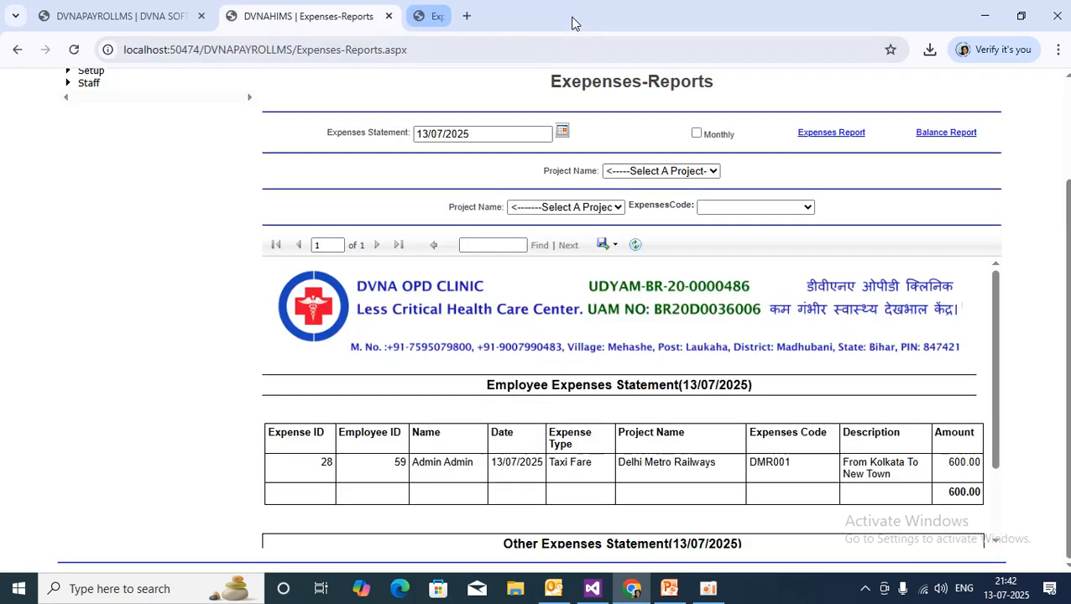
scroll(565, 447, "up", 2)
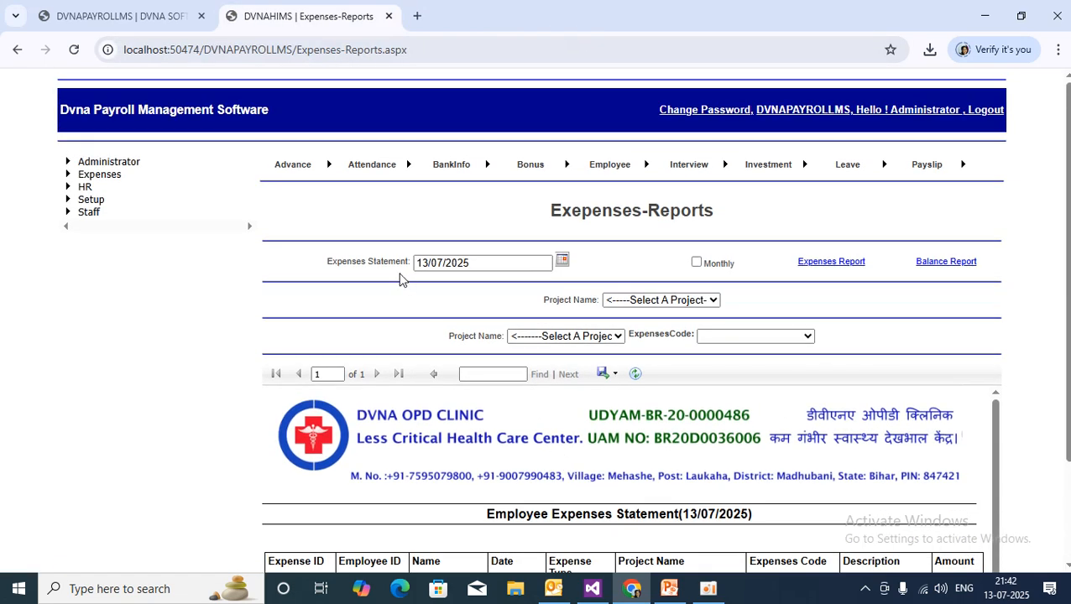
left_click_drag(327, 265, 425, 265)
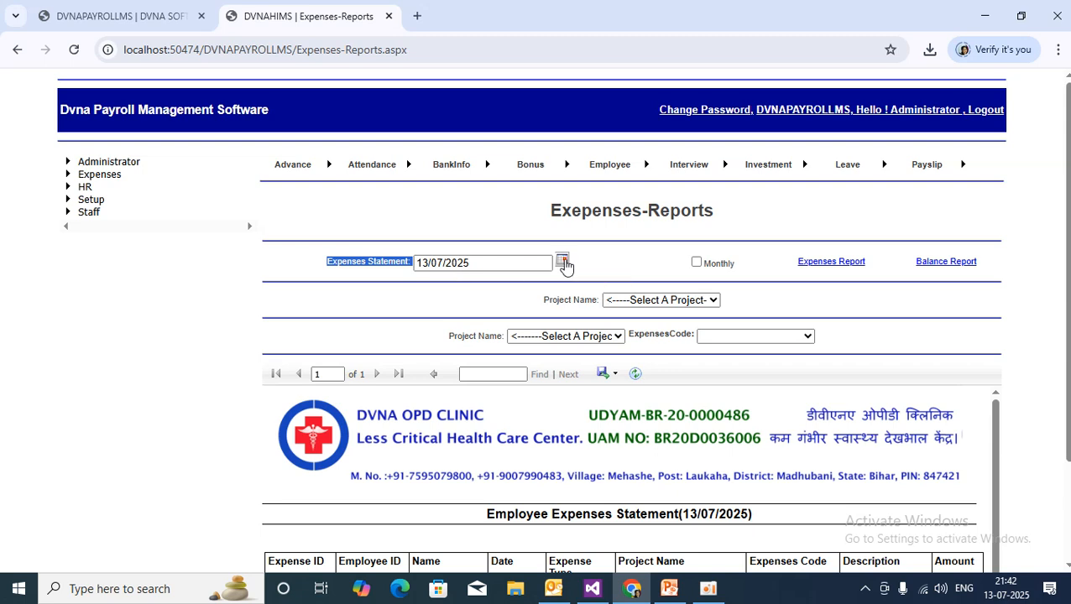
left_click(563, 263)
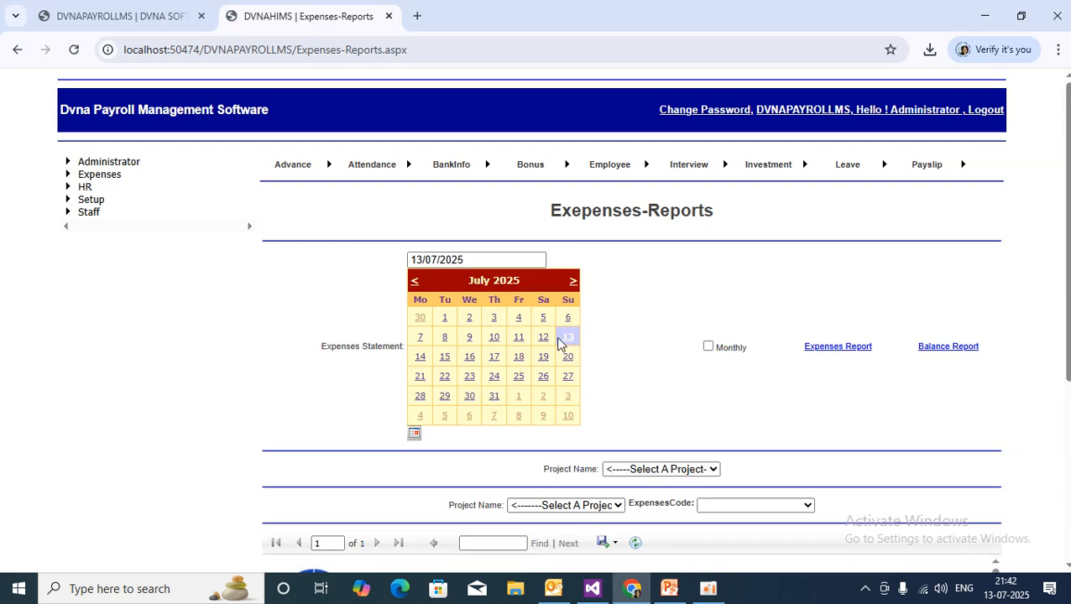
left_click(545, 341)
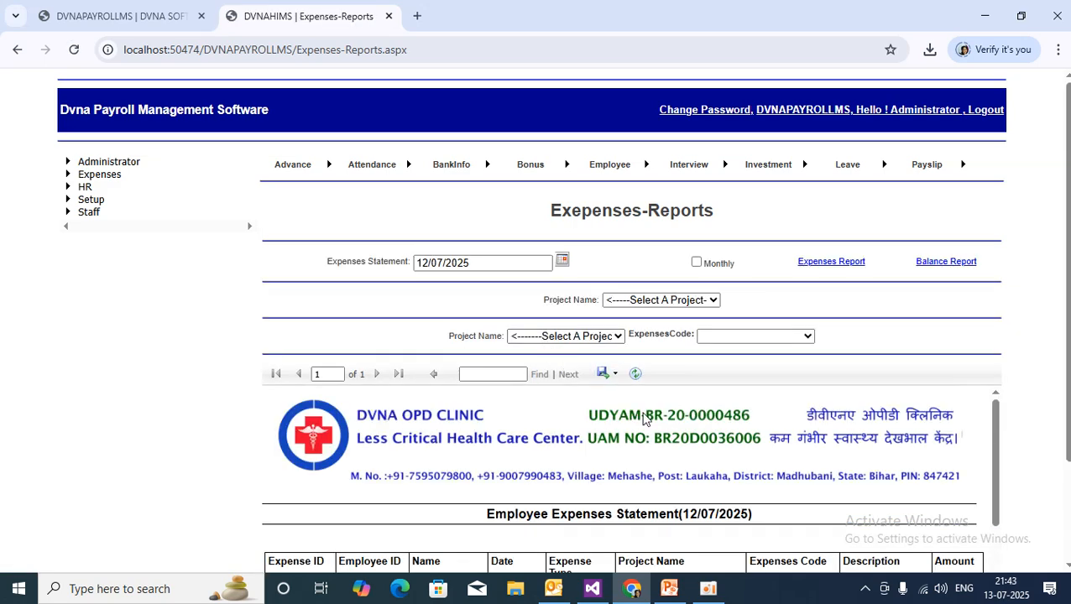
Export the 12/07/2025 statement as Expenses-Statement (4).pdf.
scroll(643, 418, "down", 10)
scroll(590, 335, "up", 2)
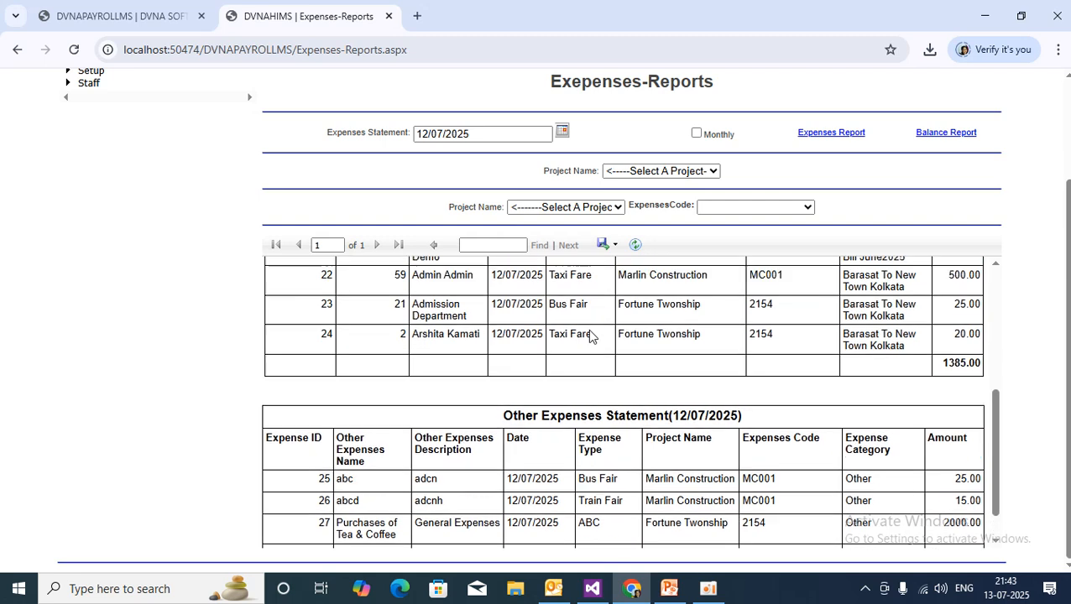
scroll(590, 336, "up", 3)
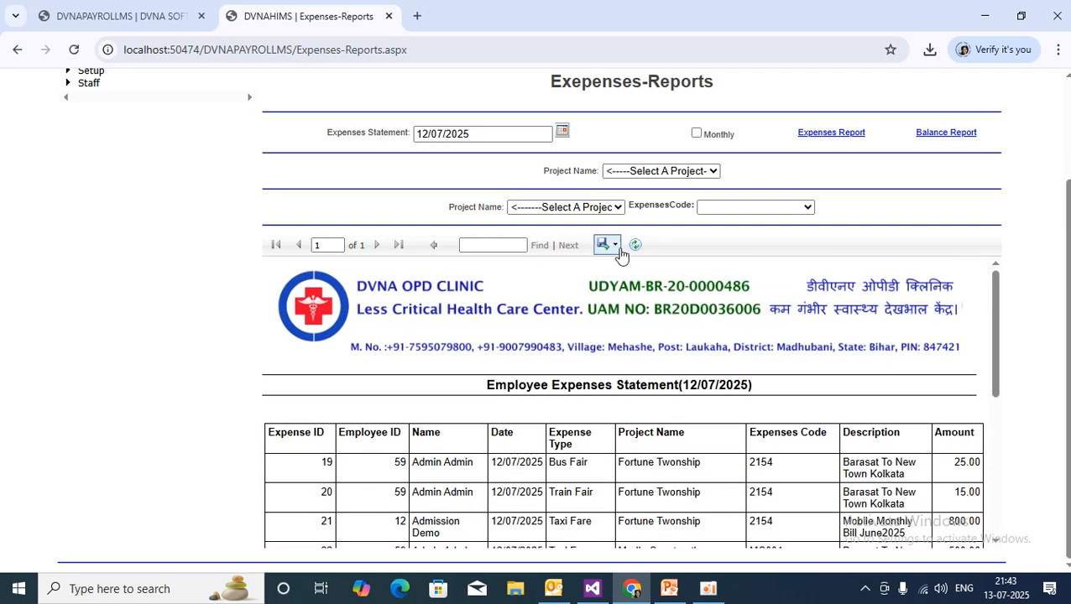
left_click(620, 250)
left_click(634, 283)
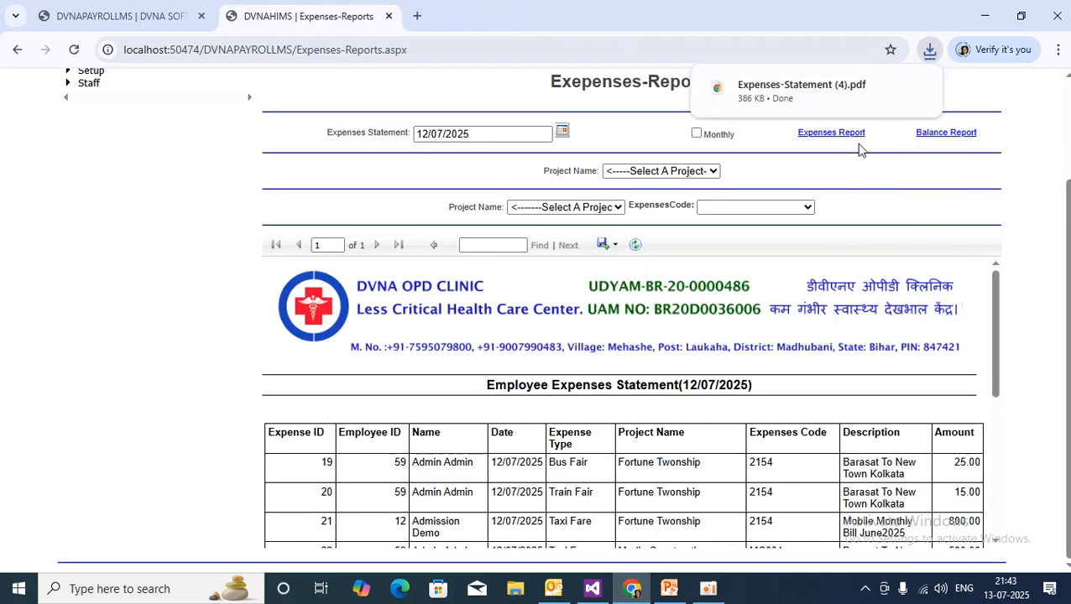
left_click(805, 94)
scroll(604, 438, "down", 1)
scroll(684, 450, "down", 4)
scroll(684, 450, "up", 3)
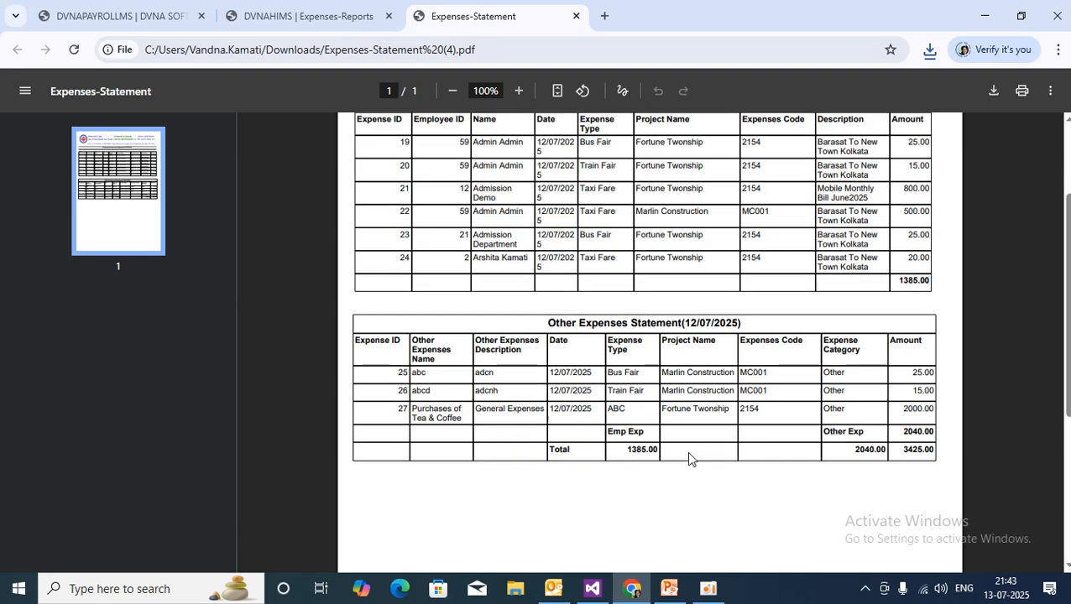
scroll(688, 458, "up", 2)
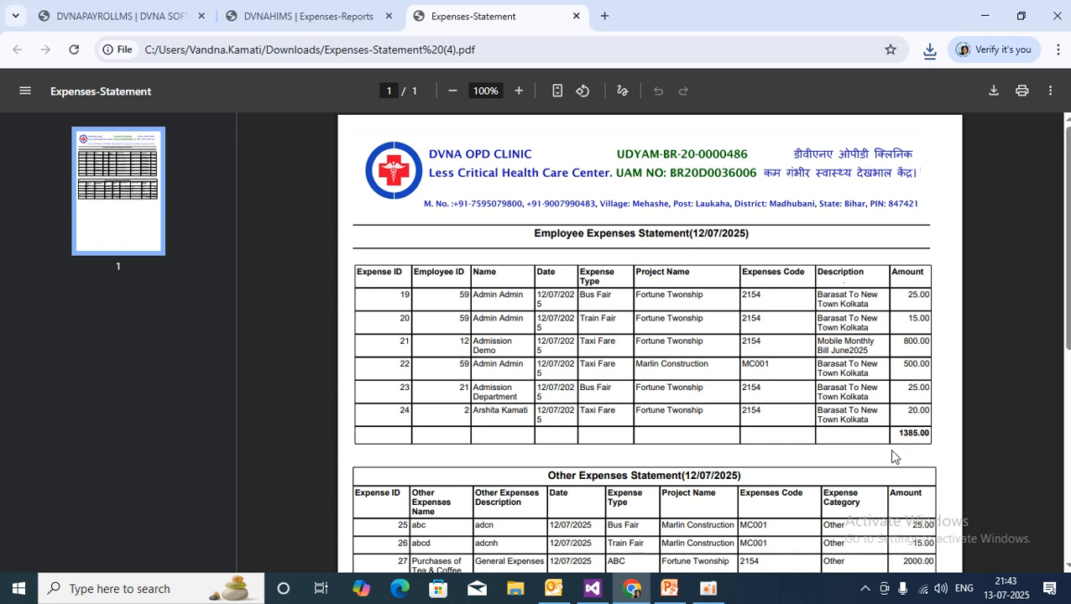
left_click_drag(896, 436, 941, 428)
left_click(902, 437)
left_click_drag(534, 237, 782, 303)
scroll(781, 303, "down", 3)
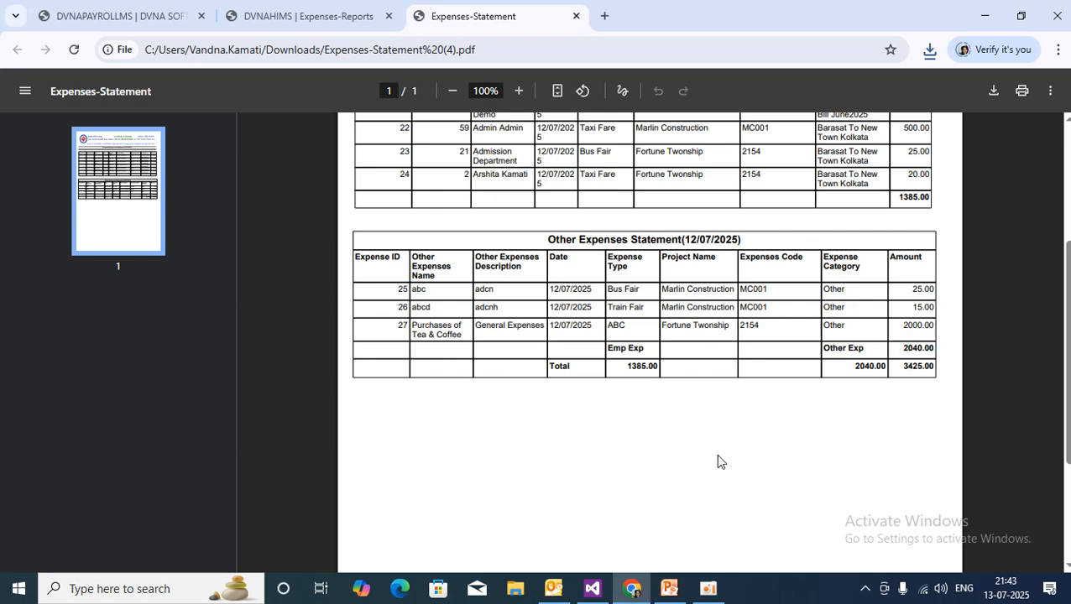
left_click_drag(544, 240, 773, 224)
left_click(795, 392)
left_click_drag(897, 198, 957, 190)
left_click_drag(625, 370, 654, 369)
left_click(839, 440)
scroll(806, 424, "up", 2)
scroll(806, 424, "up", 2)
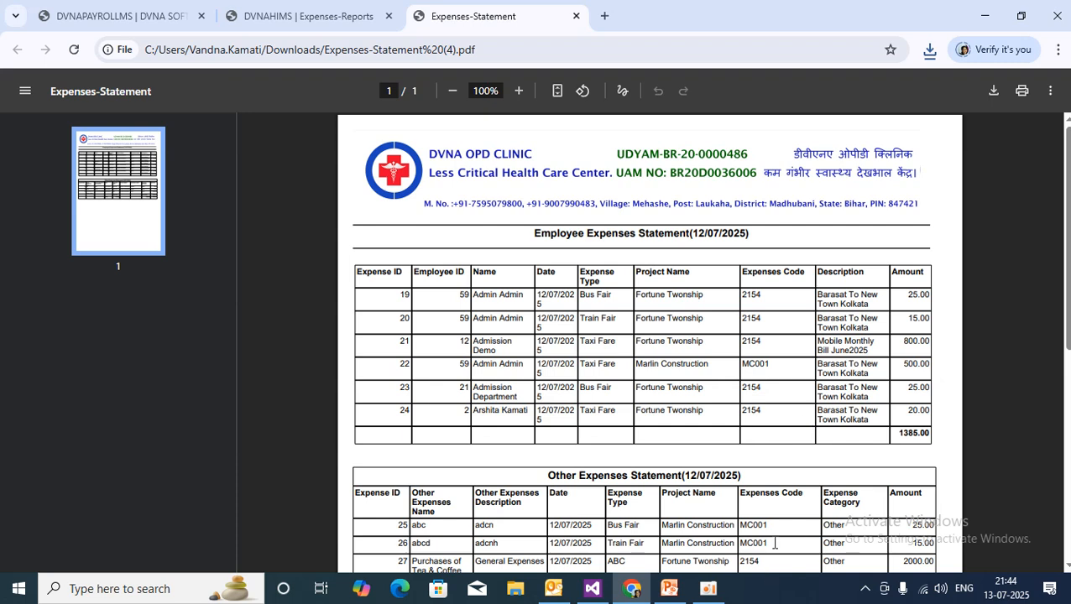
scroll(975, 447, "down", 5)
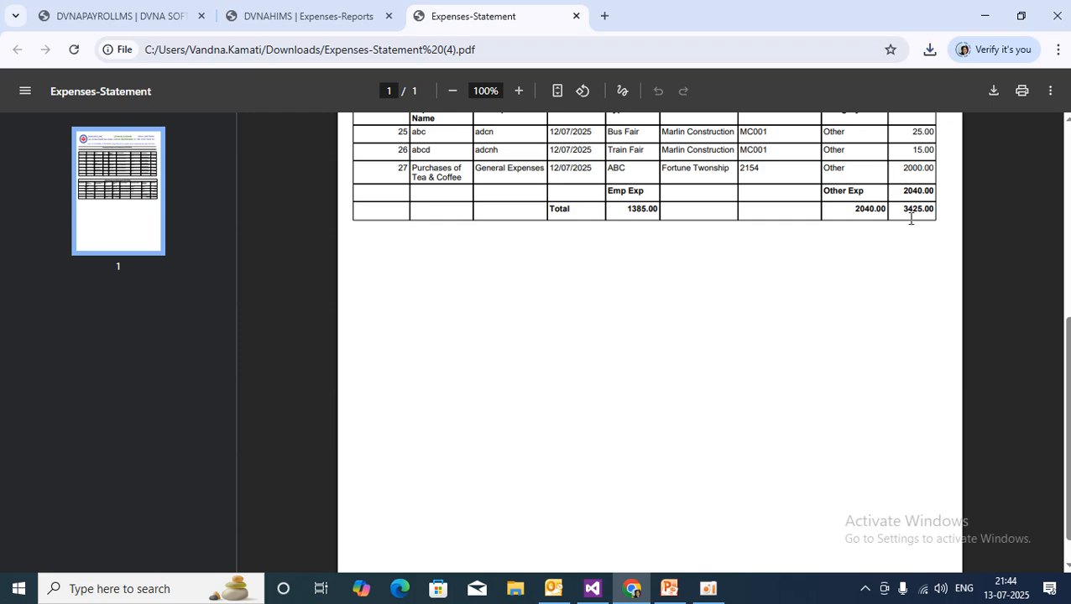
scroll(908, 218, "up", 5)
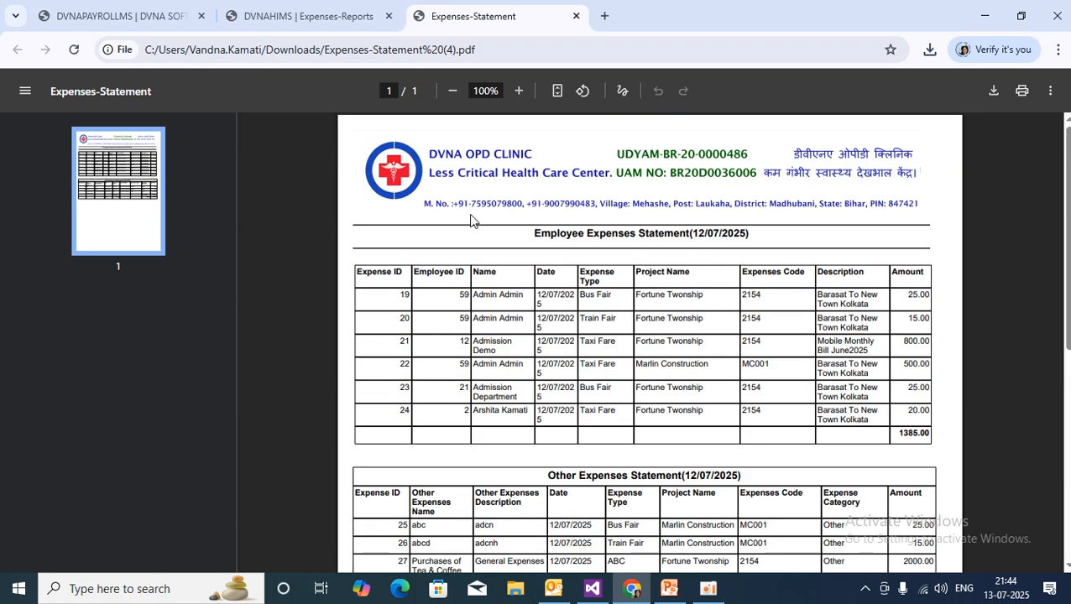
left_click(576, 16)
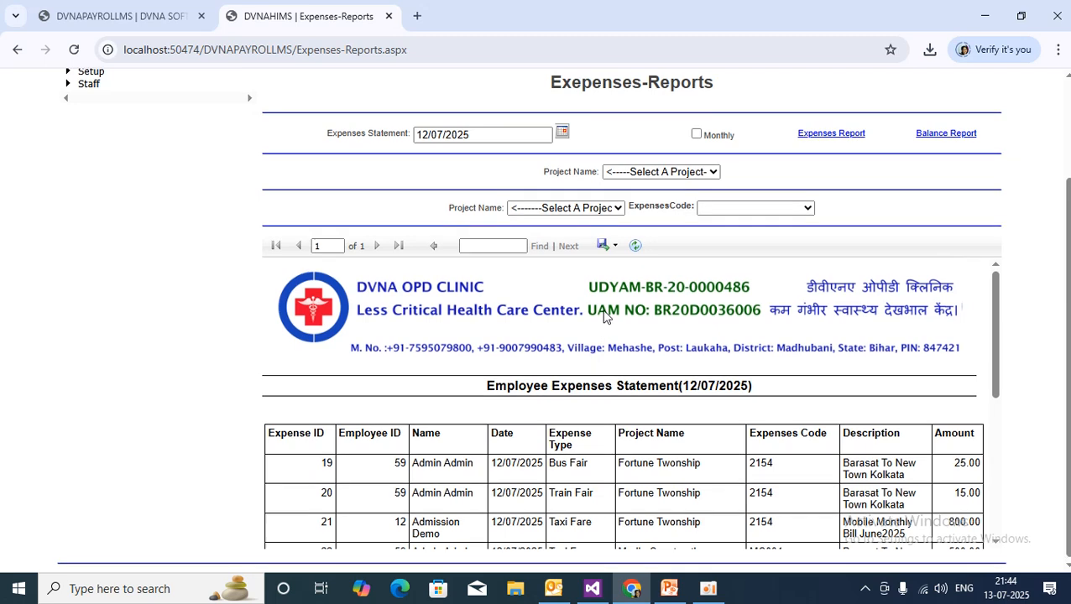
Switch the expenses statement to Monthly and scroll through the July 2025 entries.
scroll(606, 315, "up", 2)
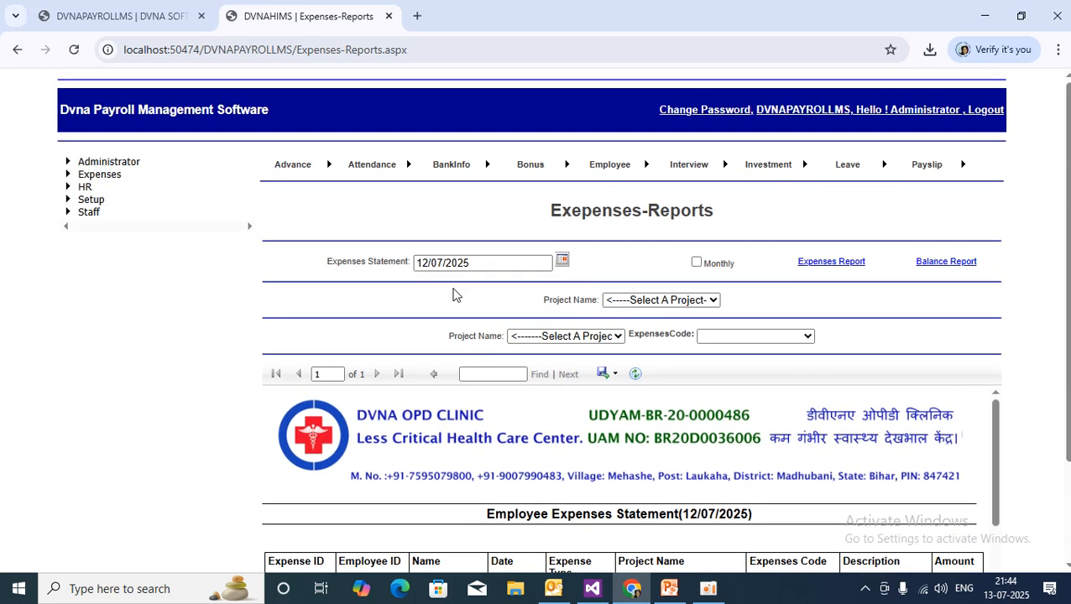
left_click_drag(327, 270, 414, 270)
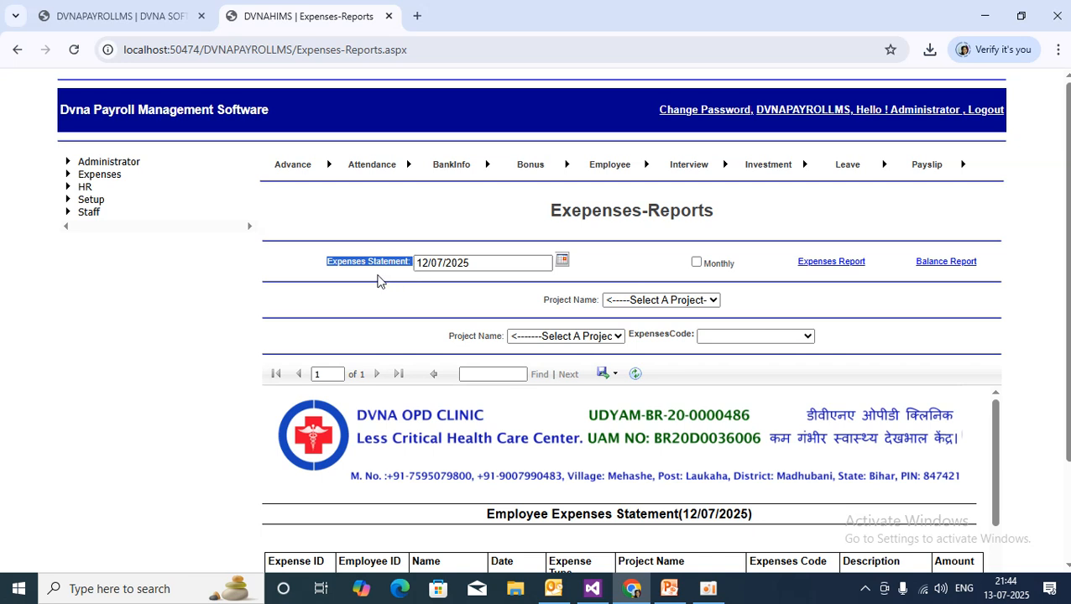
left_click(378, 281)
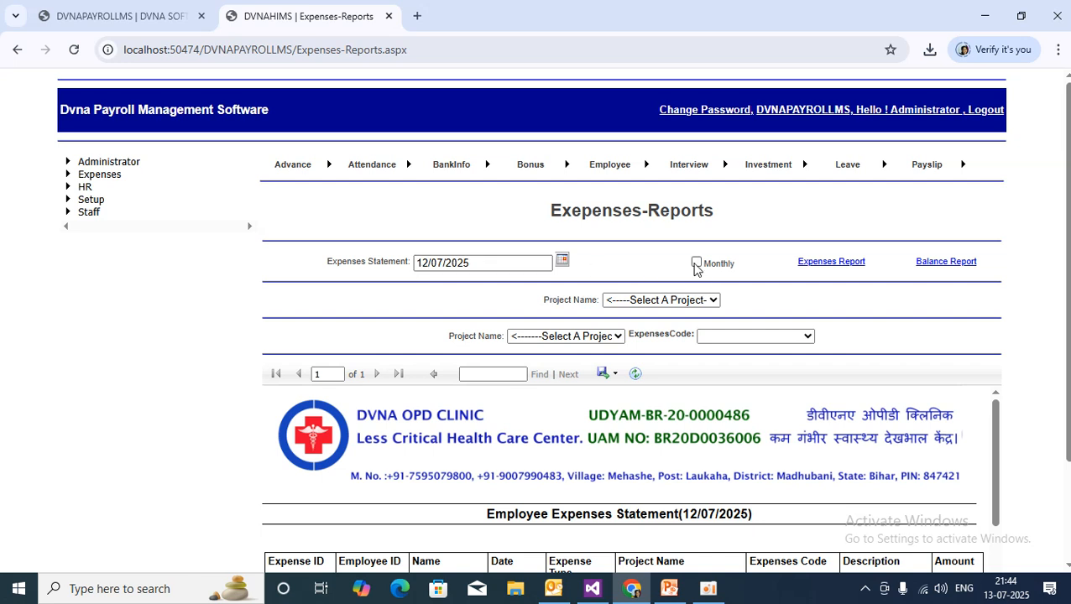
left_click(696, 263)
scroll(640, 425, "down", 15)
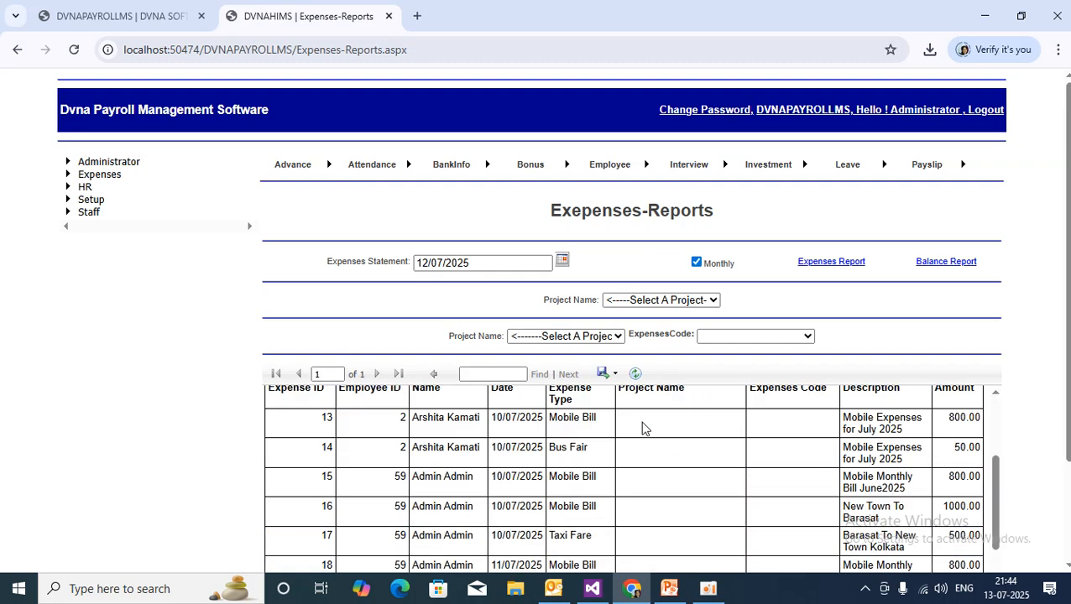
scroll(671, 470, "down", 10)
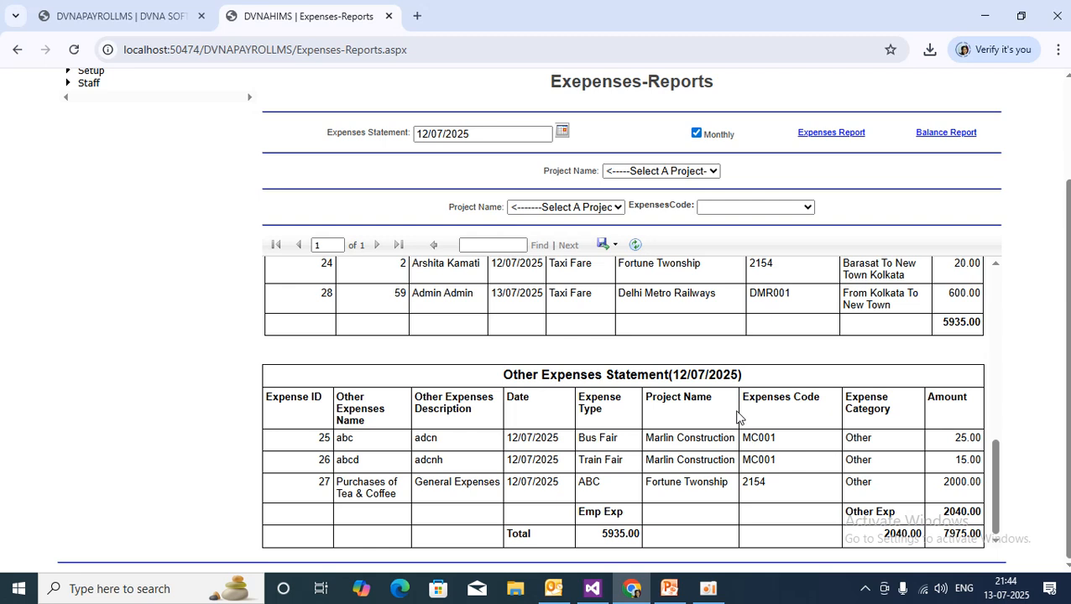
scroll(736, 416, "up", 6)
scroll(736, 415, "up", 1)
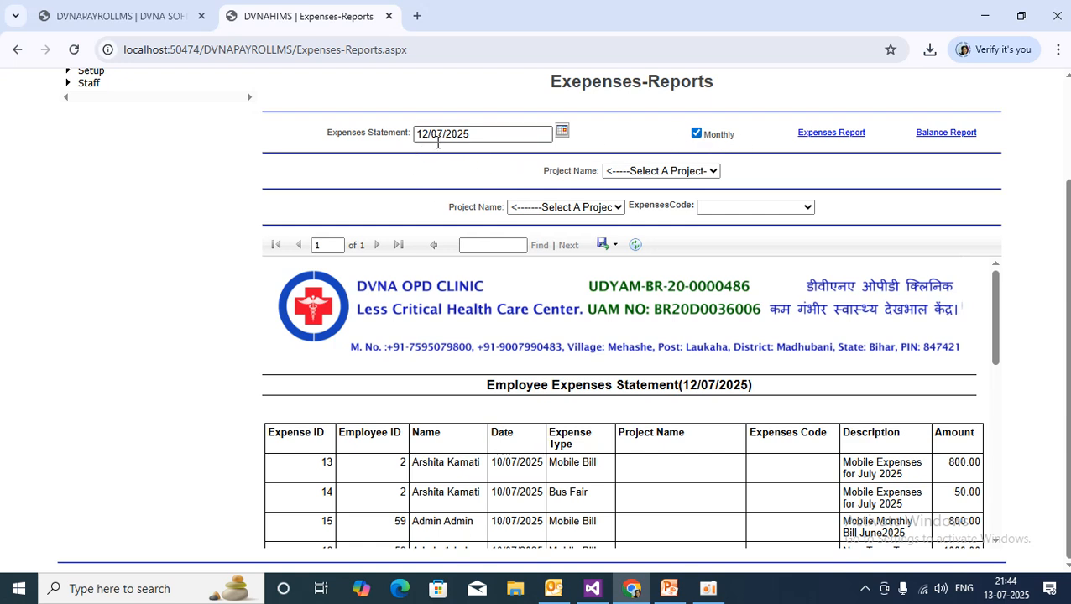
Check the 12/07/2025 statement date and review the monthly totals.
left_click_drag(491, 131, 406, 128)
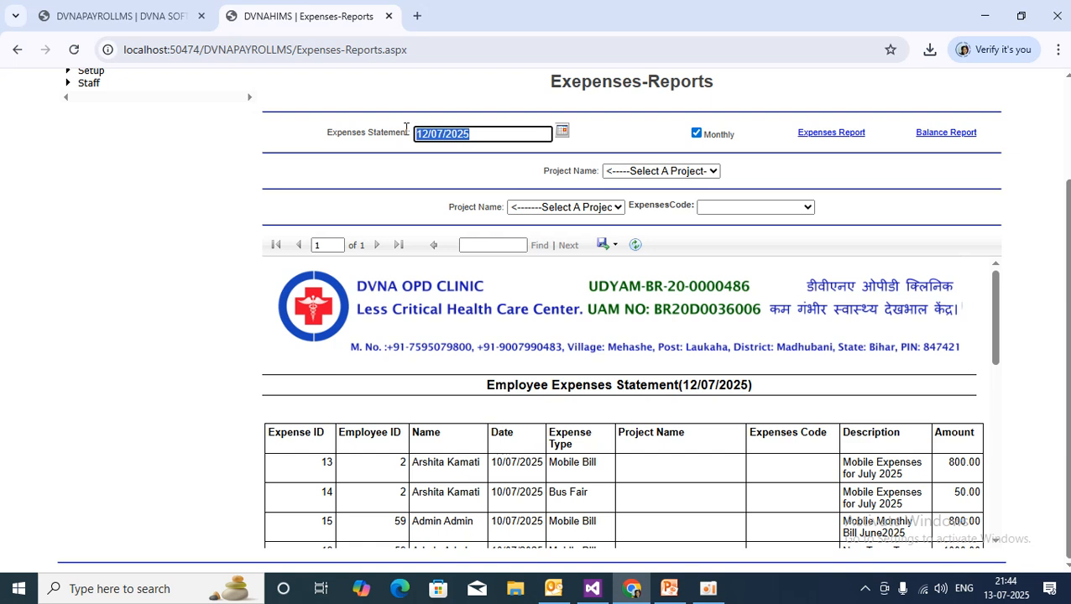
left_click(444, 135)
left_click(440, 131)
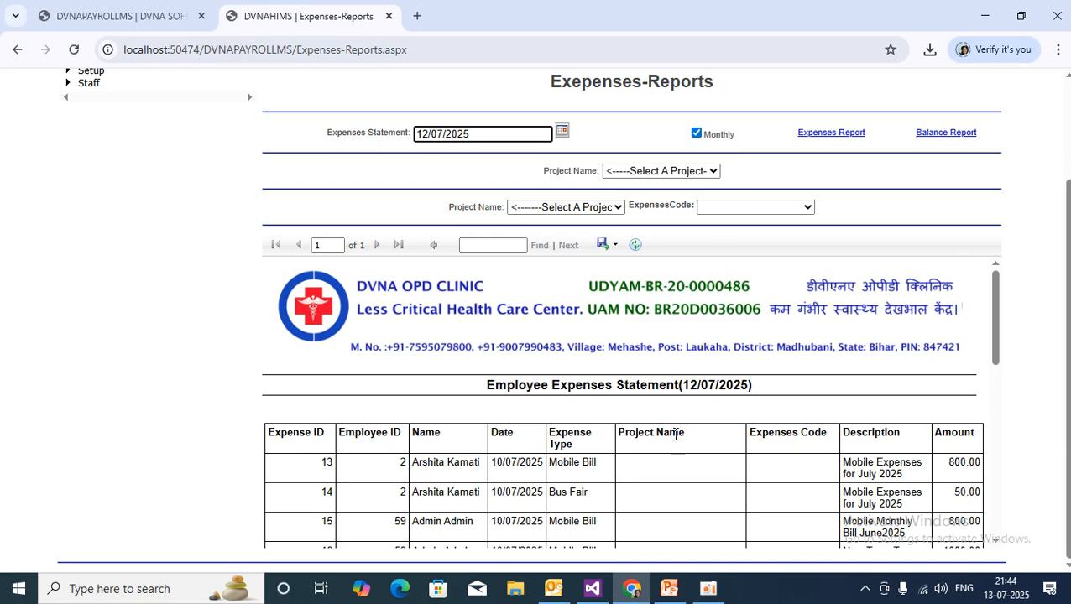
scroll(657, 443, "down", 10)
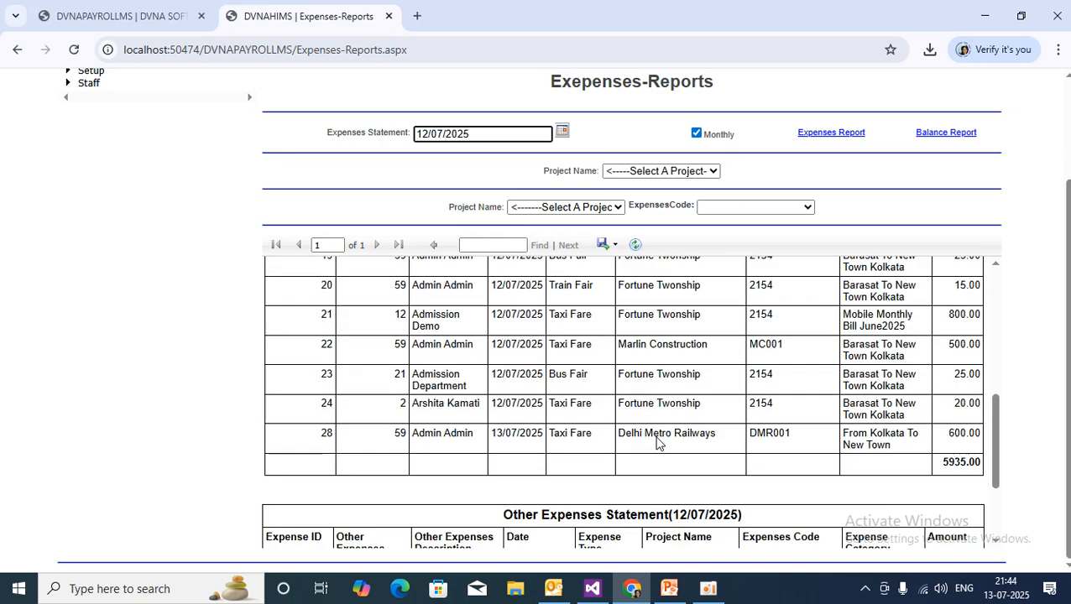
scroll(658, 440, "up", 10)
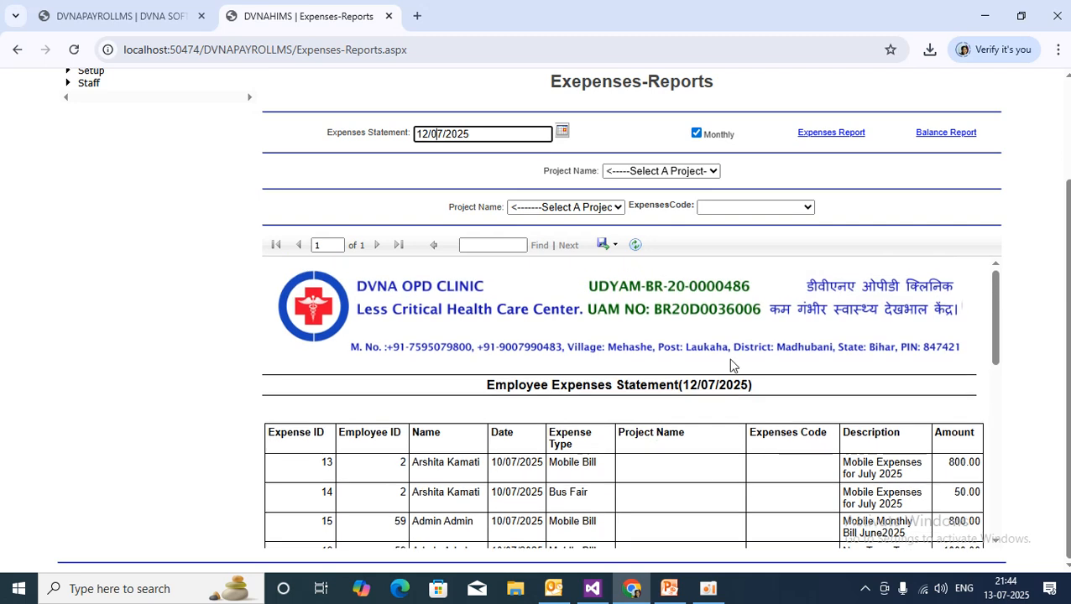
scroll(731, 366, "up", 2)
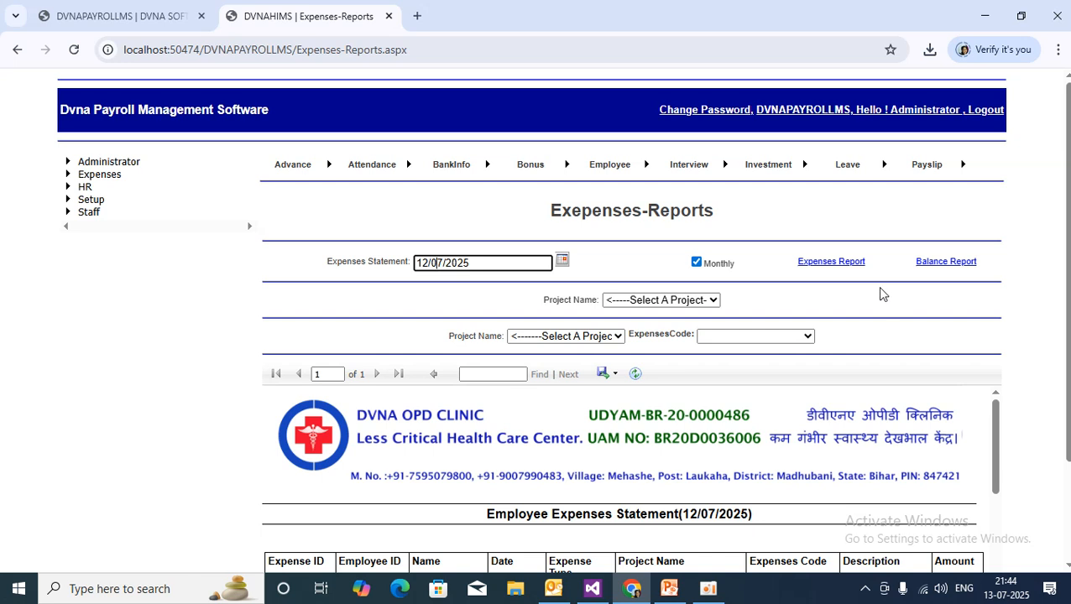
Generate the per-employee Expenses Report, export it as PDF and open Expenses-Report.pdf.
left_click(834, 265)
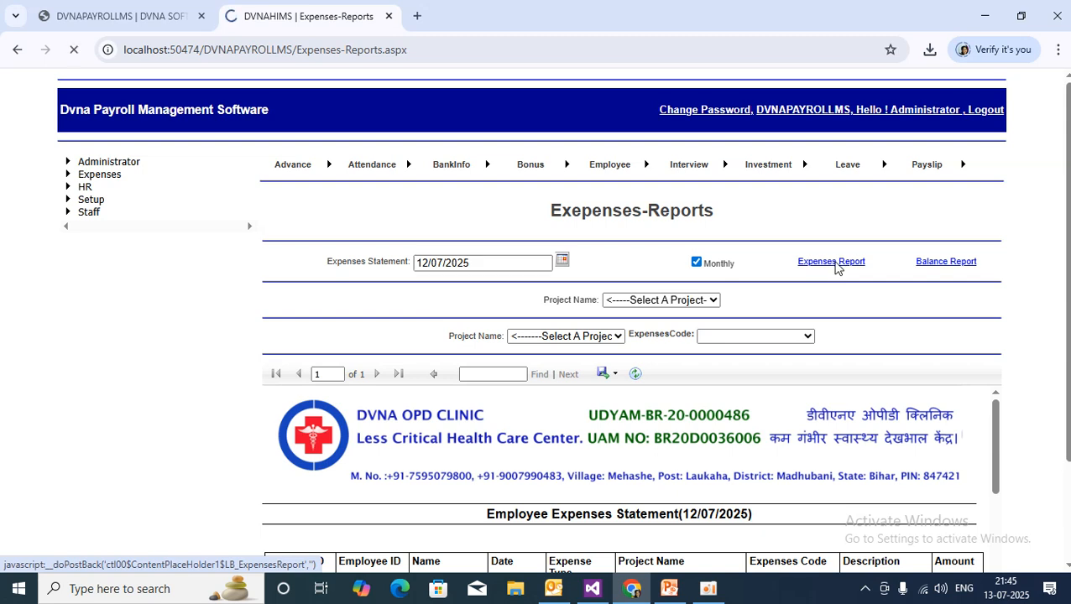
scroll(690, 427, "down", 3)
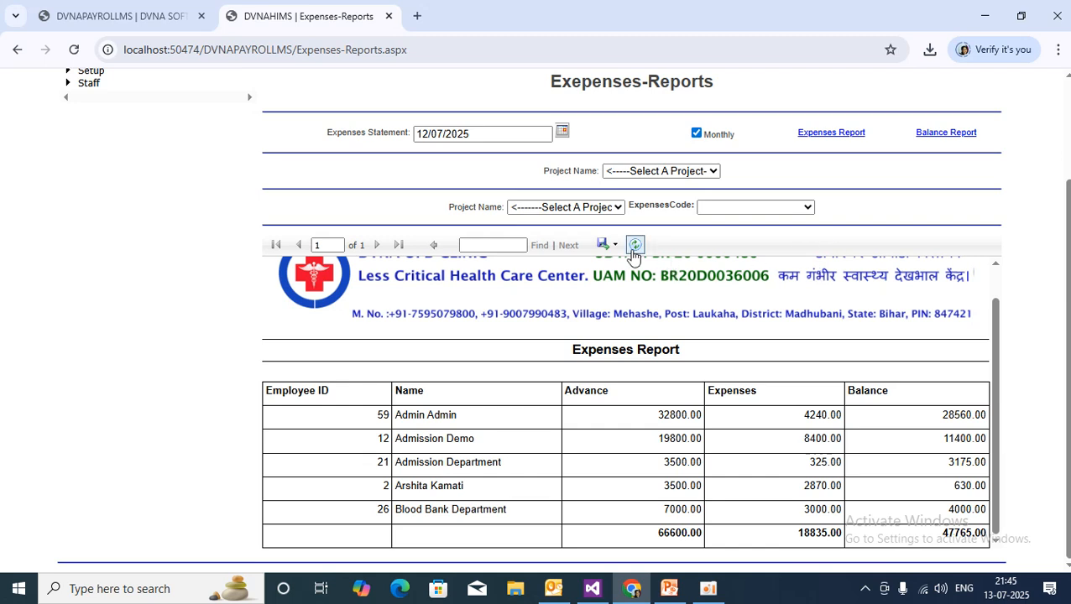
left_click(620, 250)
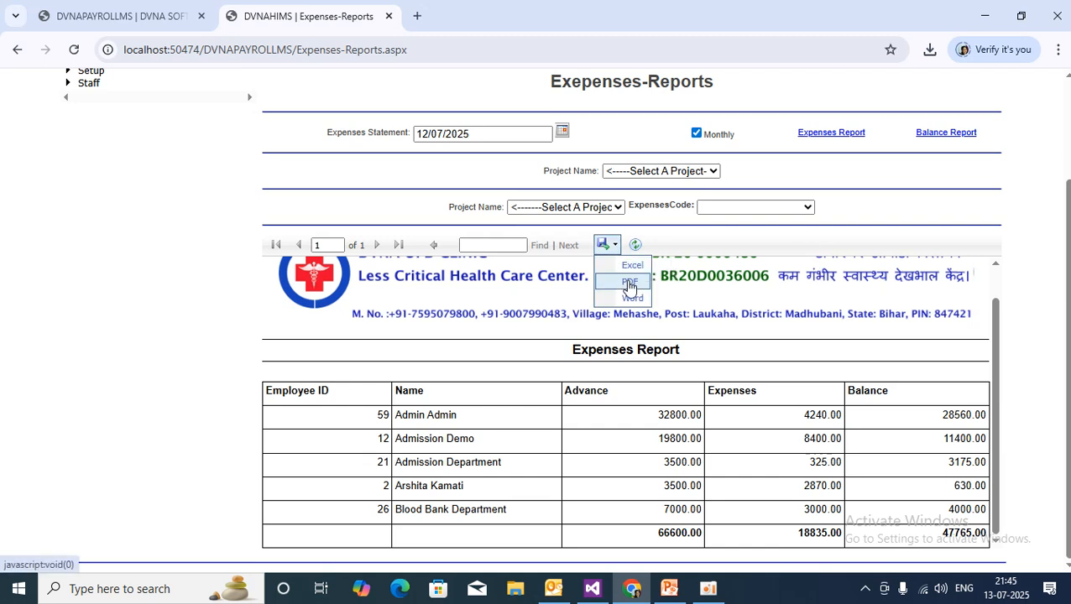
left_click(627, 285)
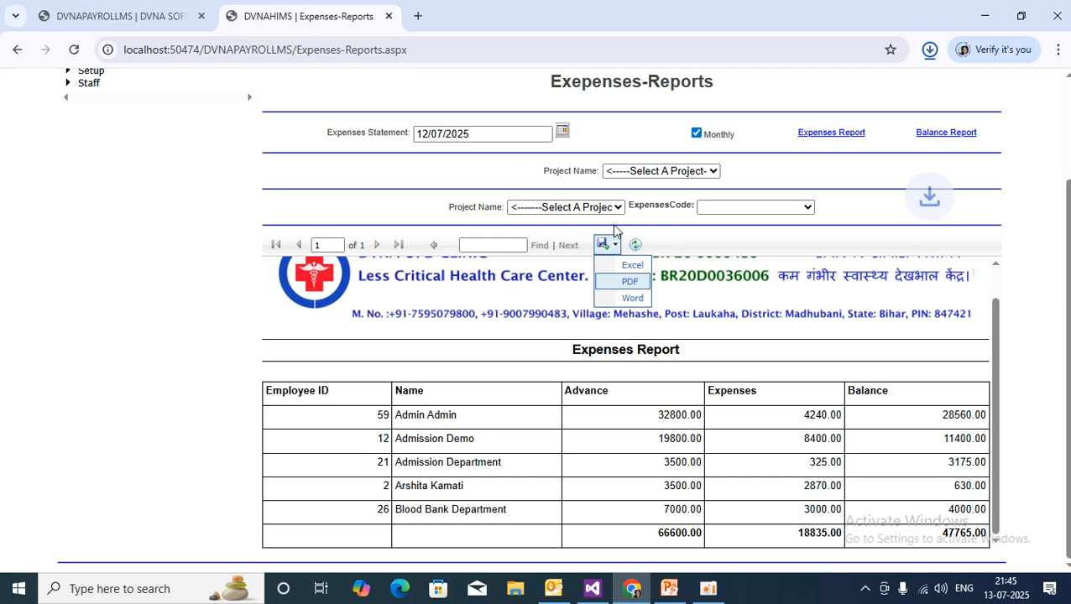
left_click(784, 91)
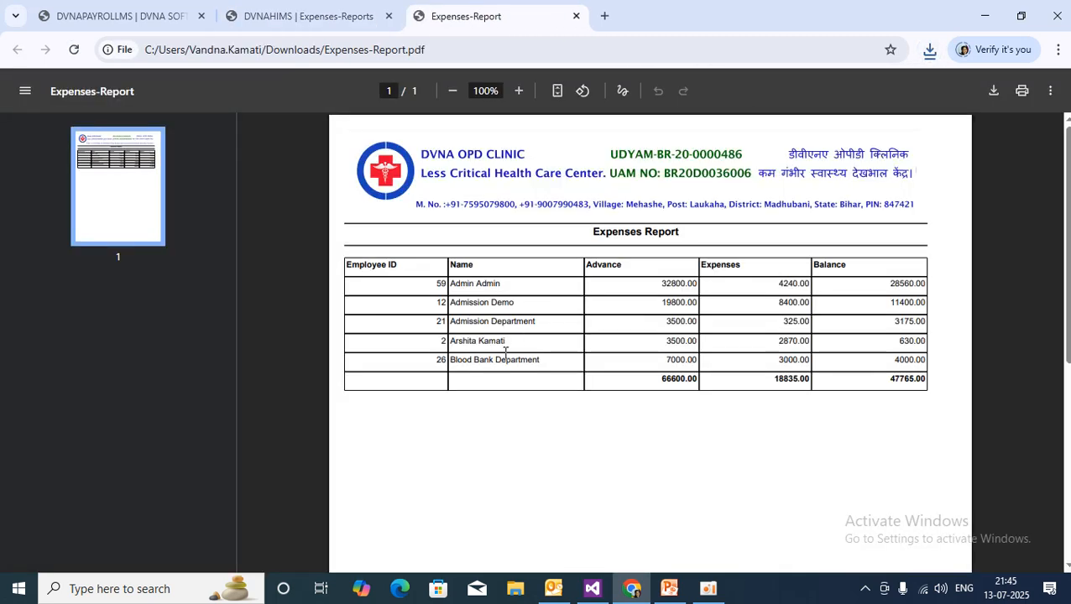
Point out the Expenses Report heading, employee ID 59 and the 32800.00 advance.
left_click_drag(591, 232, 690, 225)
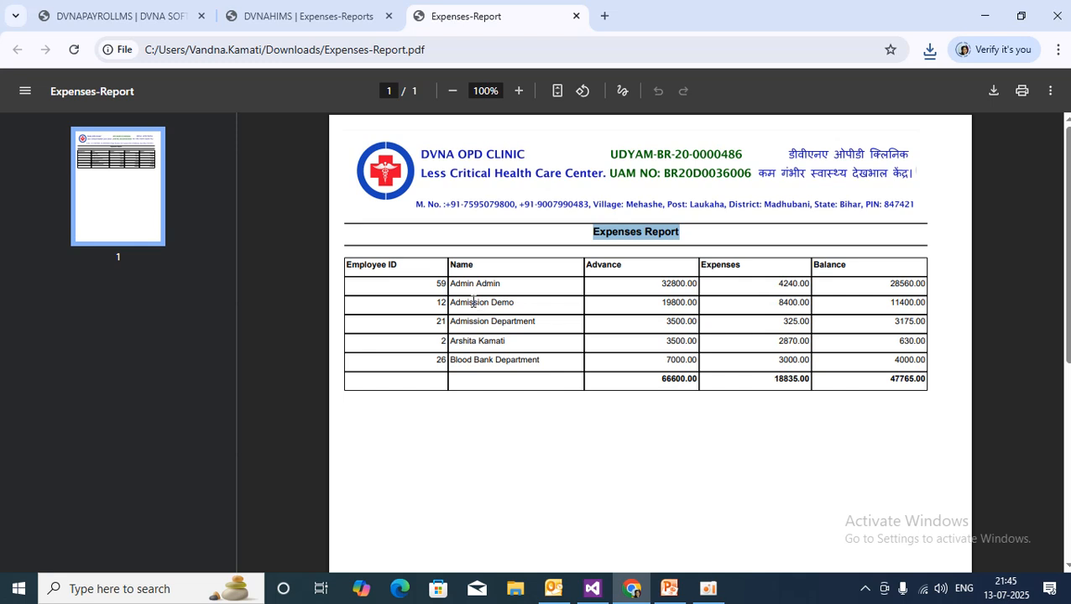
left_click_drag(452, 285, 521, 286)
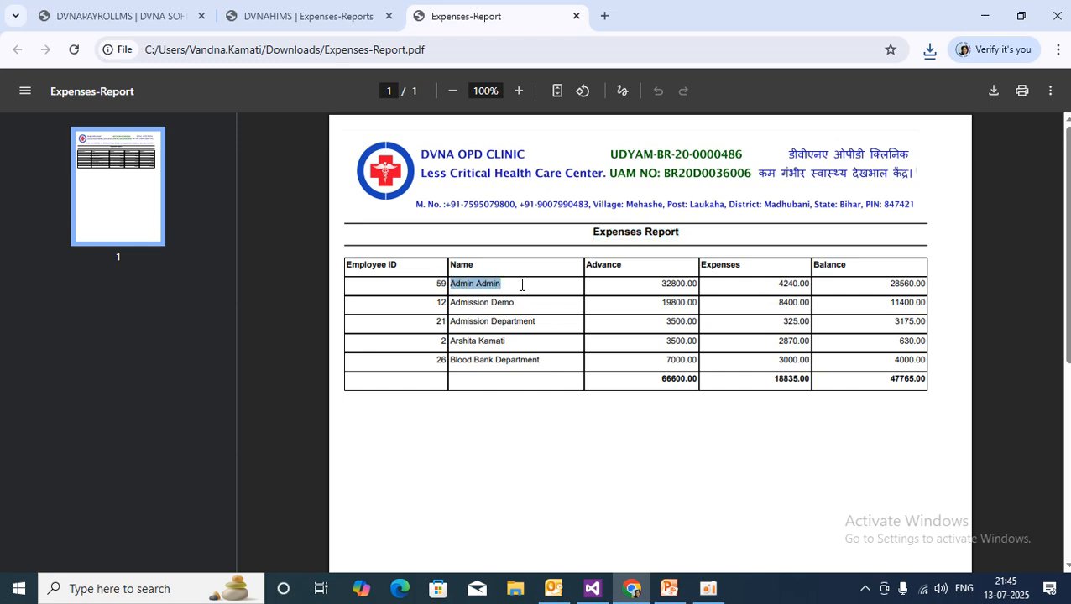
left_click_drag(431, 284, 516, 287)
left_click(497, 283)
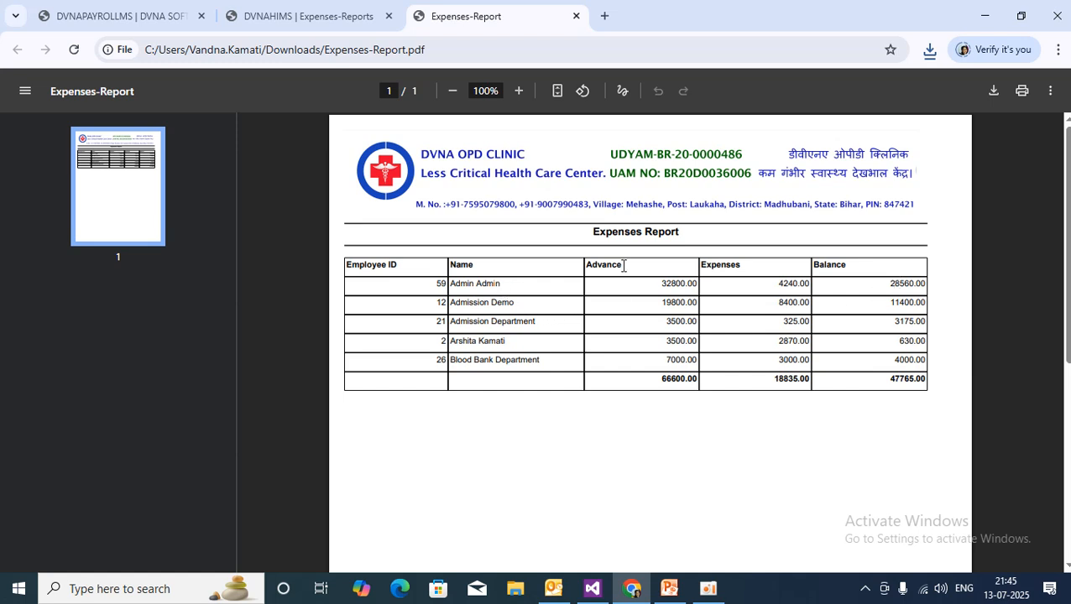
left_click_drag(590, 233, 723, 224)
left_click(597, 232)
left_click_drag(596, 232, 710, 227)
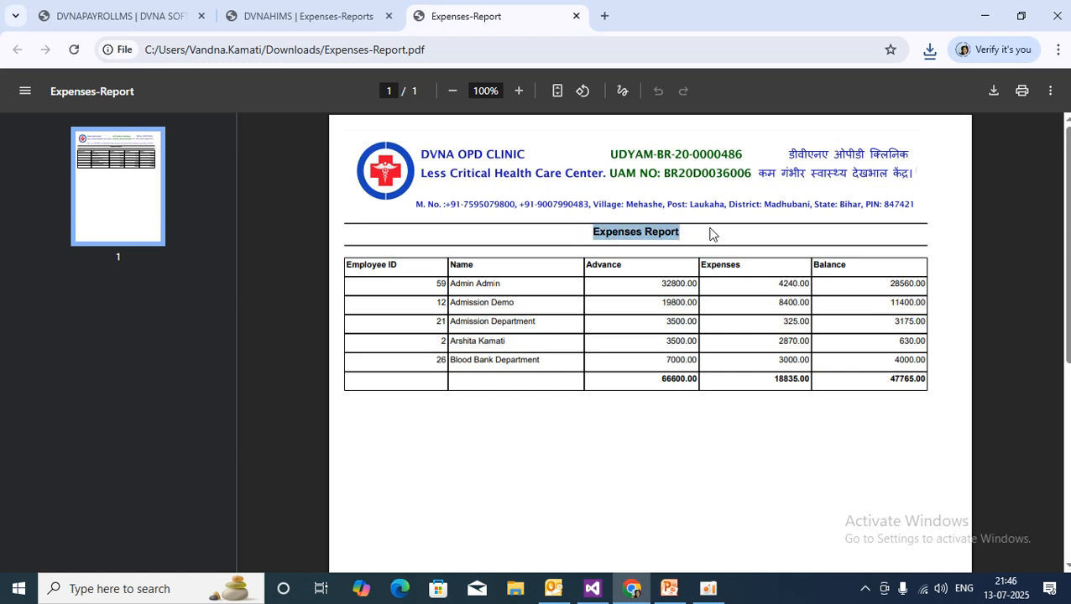
left_click(659, 284)
left_click_drag(658, 285, 701, 279)
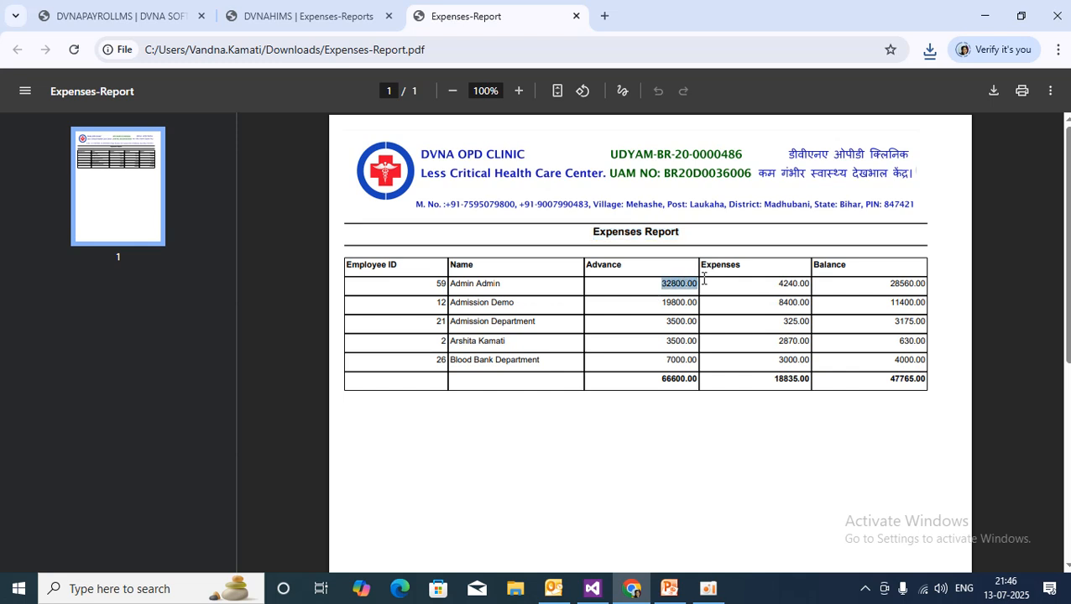
left_click(757, 284)
Highlight the 28560.00 balance and the employee names in the first three rows.
left_click_drag(881, 288, 956, 291)
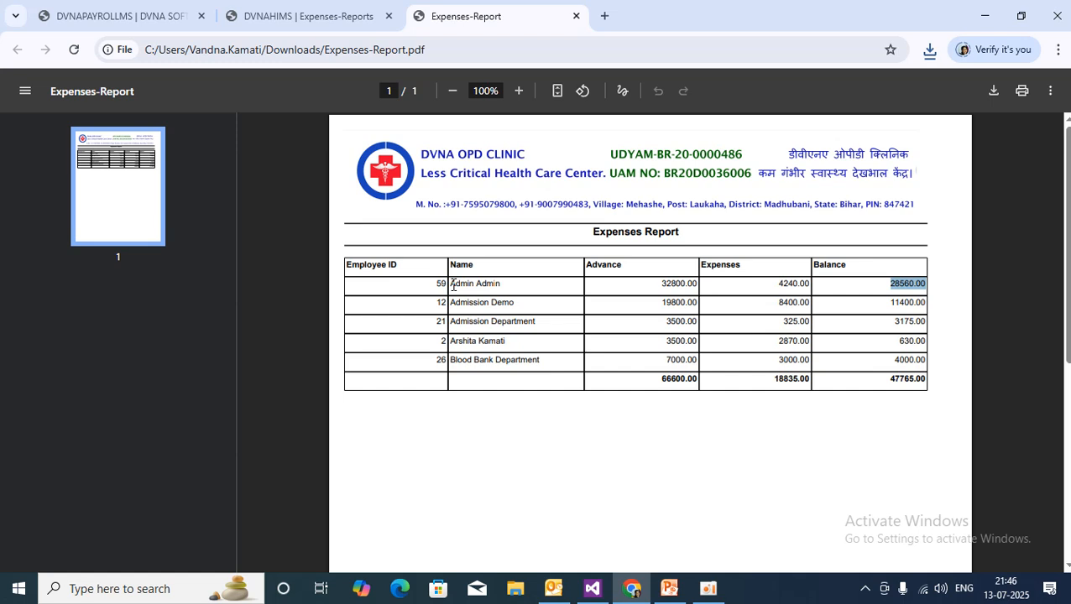
left_click_drag(453, 286, 579, 293)
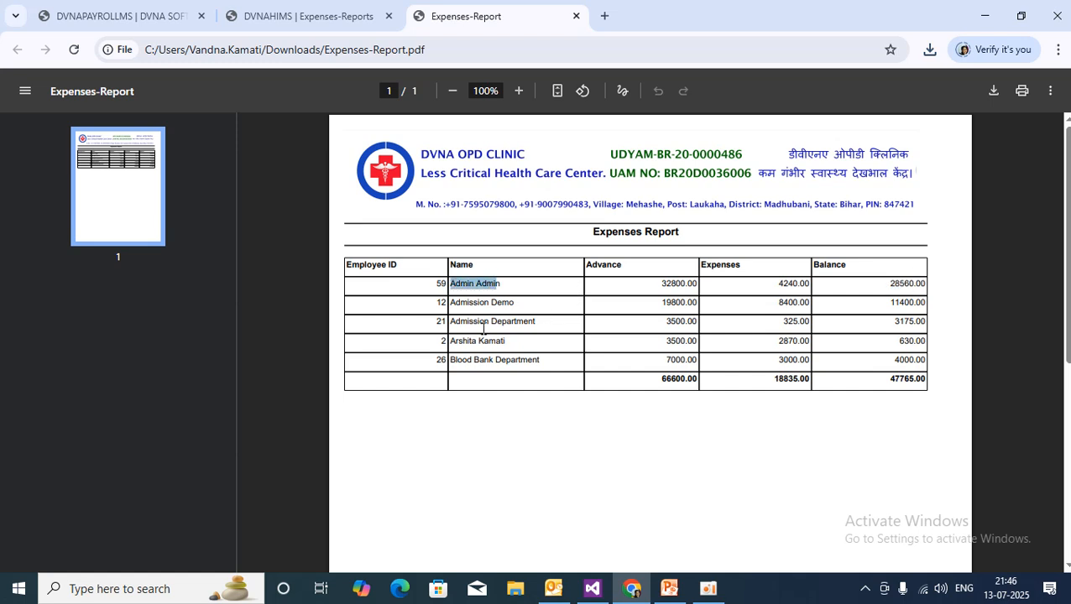
left_click_drag(454, 303, 545, 304)
left_click_drag(491, 327, 635, 334)
left_click(478, 361)
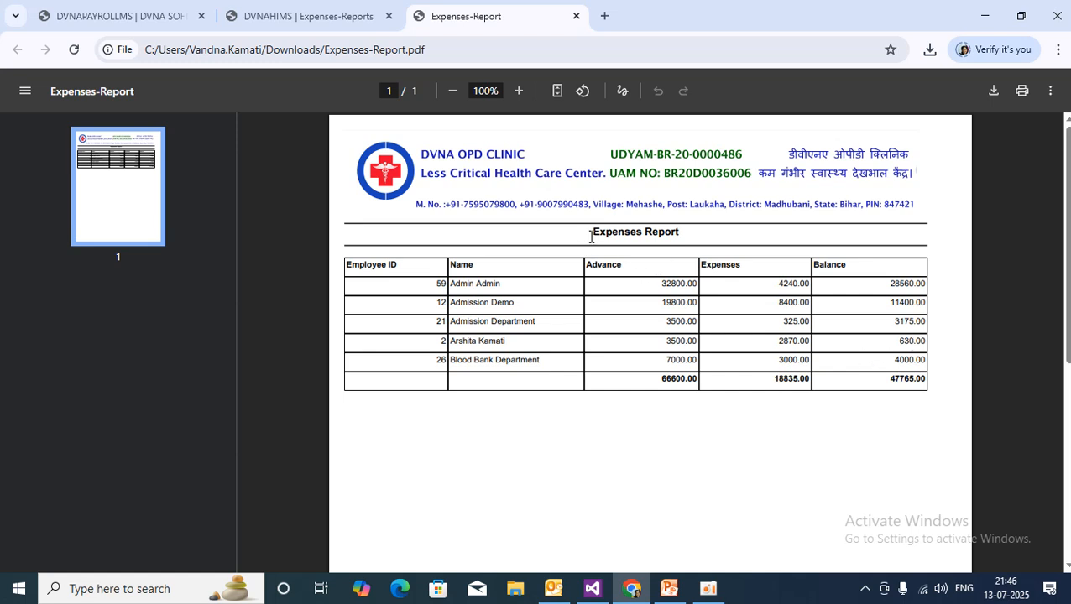
Highlight totals 66600.00 advance, 18835.00 expenses and 47765.00 balance, then close the PDF.
left_click_drag(591, 235, 738, 244)
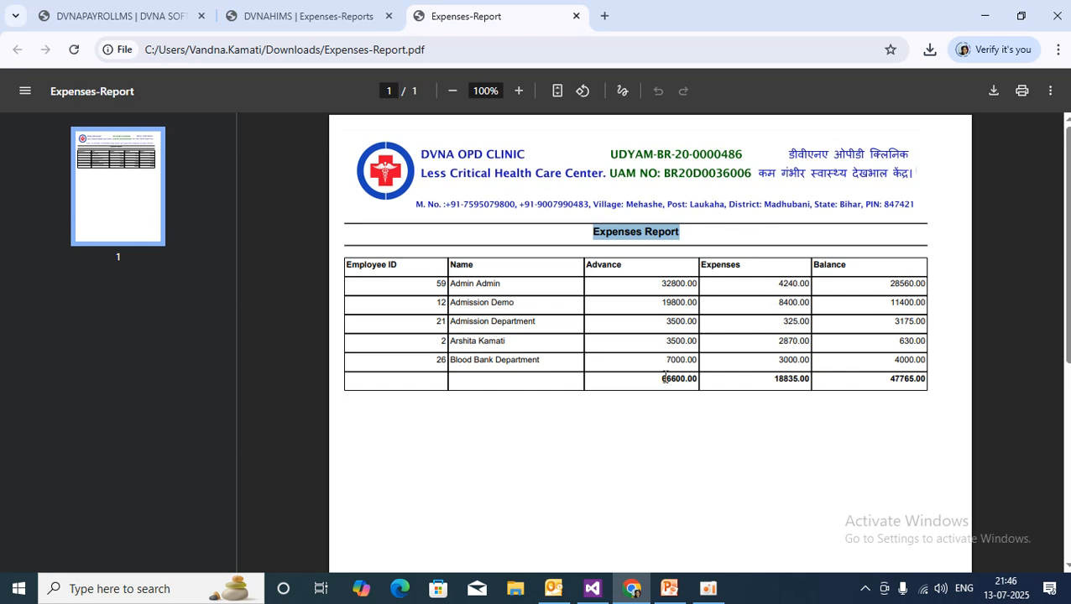
left_click_drag(674, 380, 654, 380)
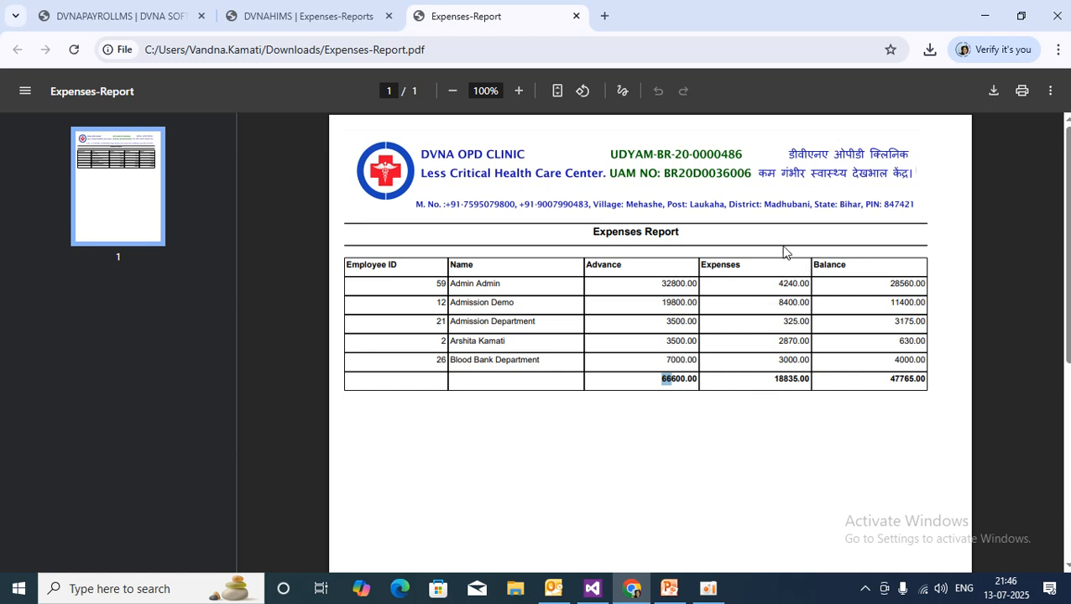
left_click_drag(785, 378, 776, 381)
left_click_drag(888, 379, 951, 378)
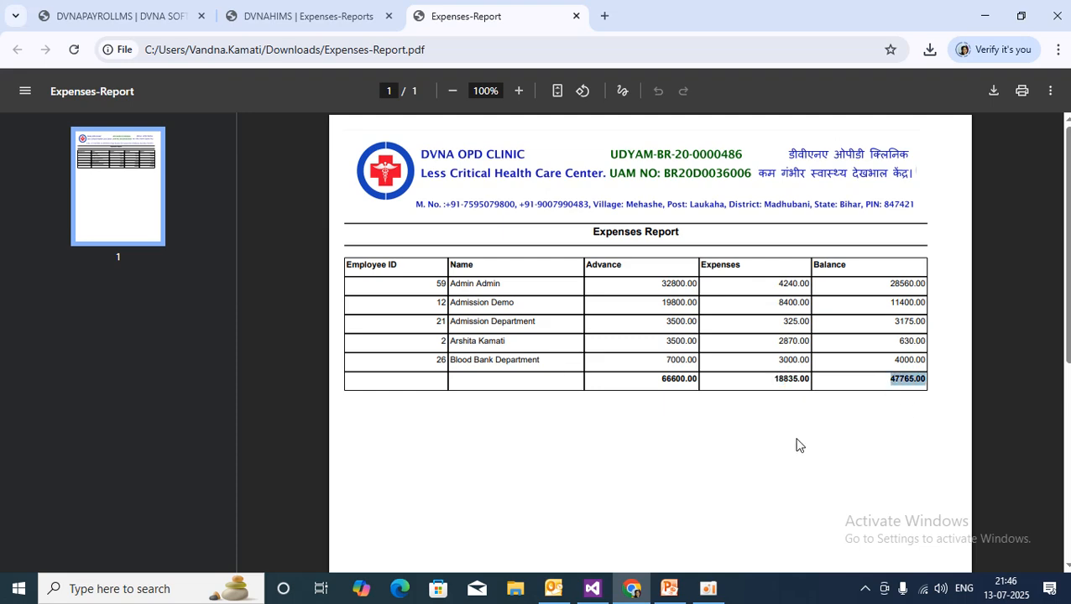
left_click(576, 17)
Show the Expenses Balance Report and scroll through each employee's advance, expenses and balance.
scroll(917, 367, "up", 1)
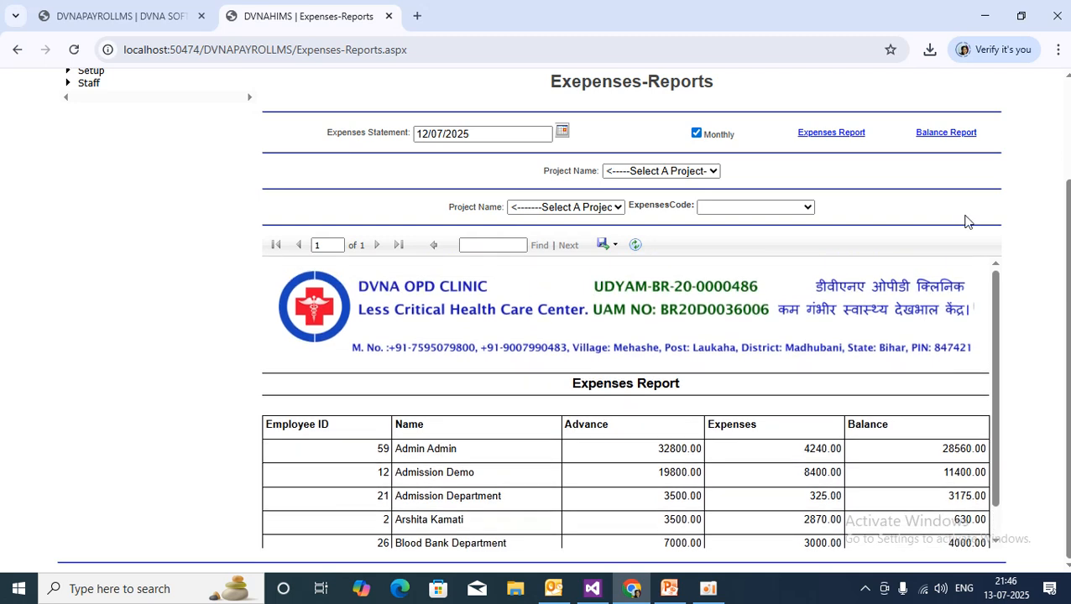
left_click(968, 134)
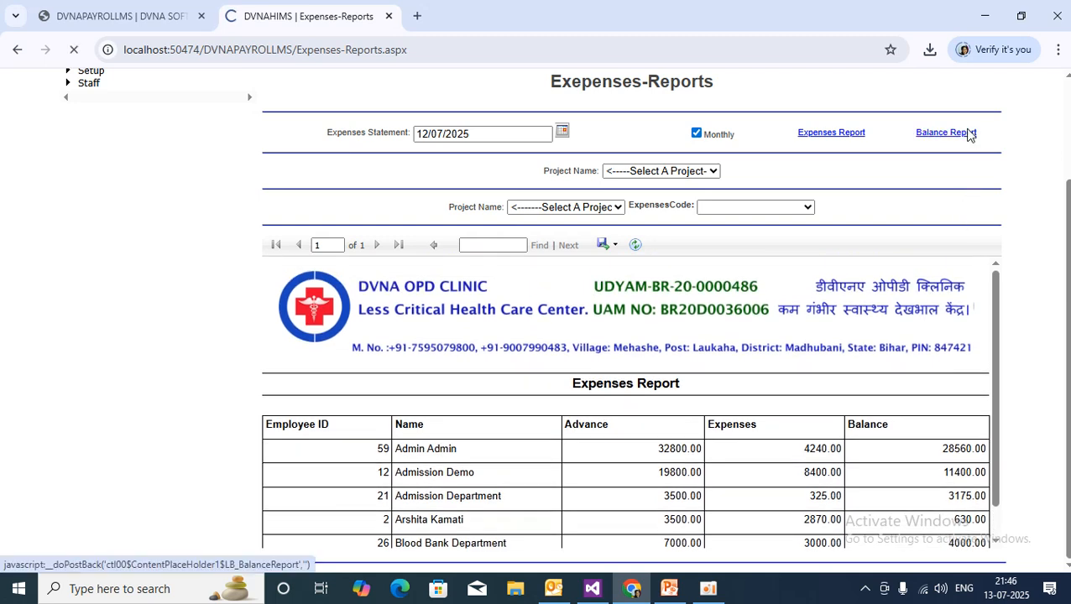
scroll(698, 520, "down", 1)
scroll(698, 519, "down", 3)
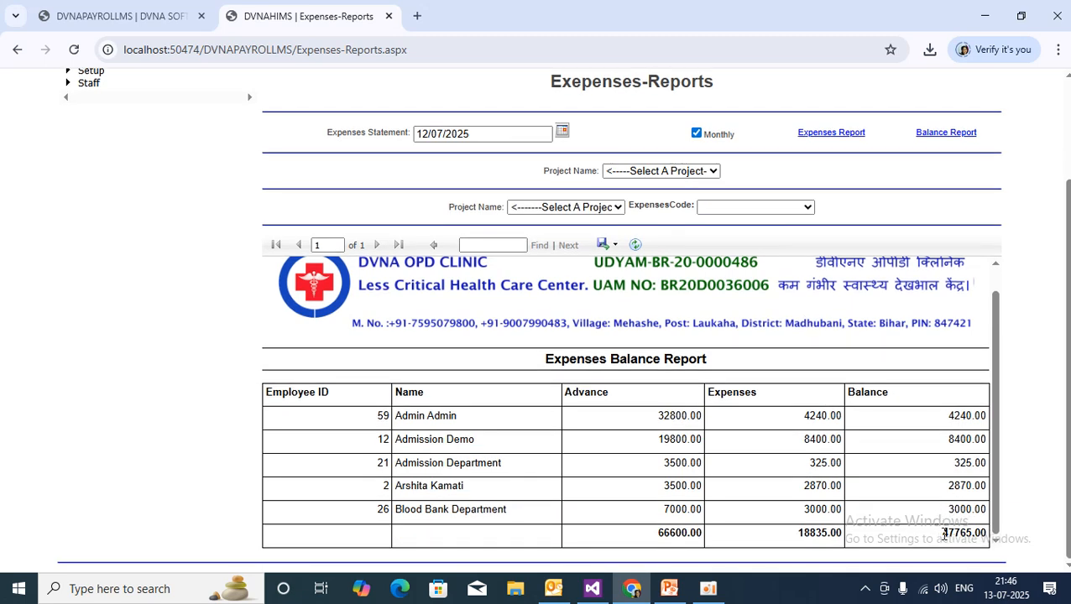
scroll(736, 416, "up", 4)
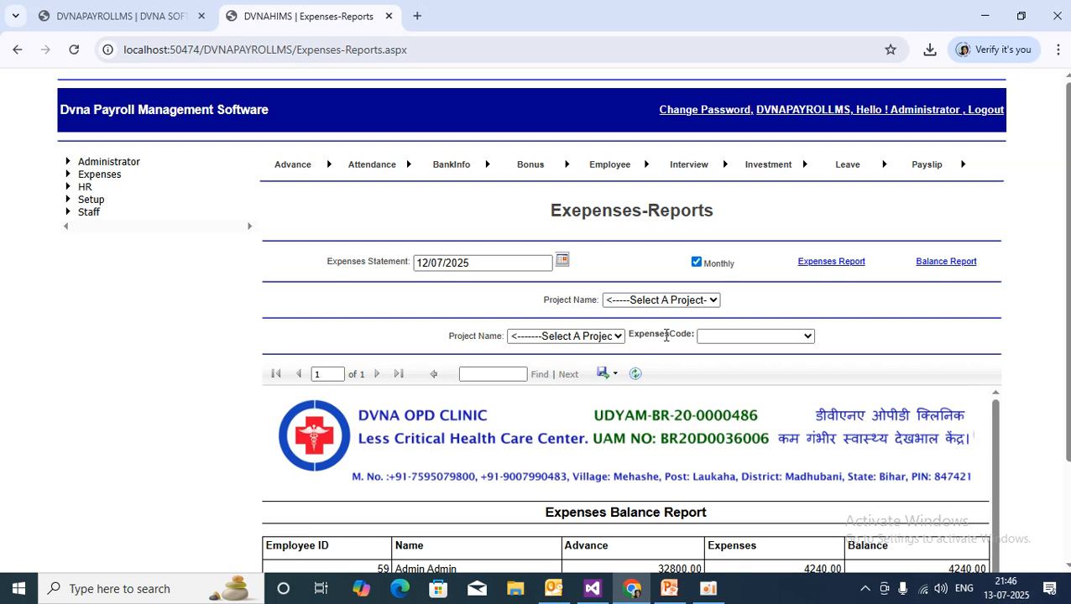
scroll(702, 328, "down", 3)
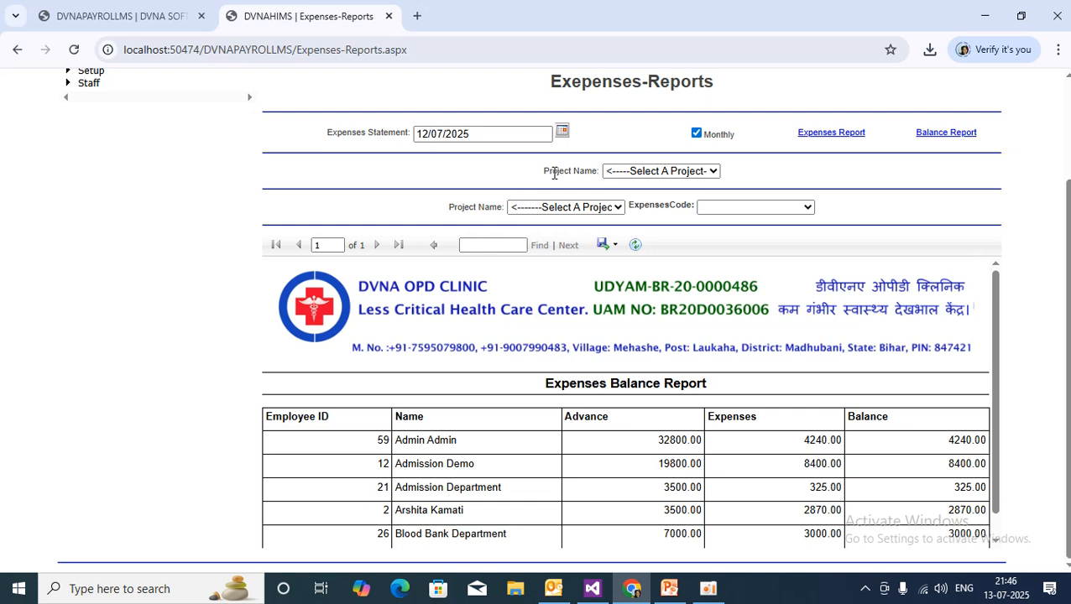
Generate the Delhi Metro Railways project report and review its 600.00 DMR001 taxi fare.
left_click(670, 173)
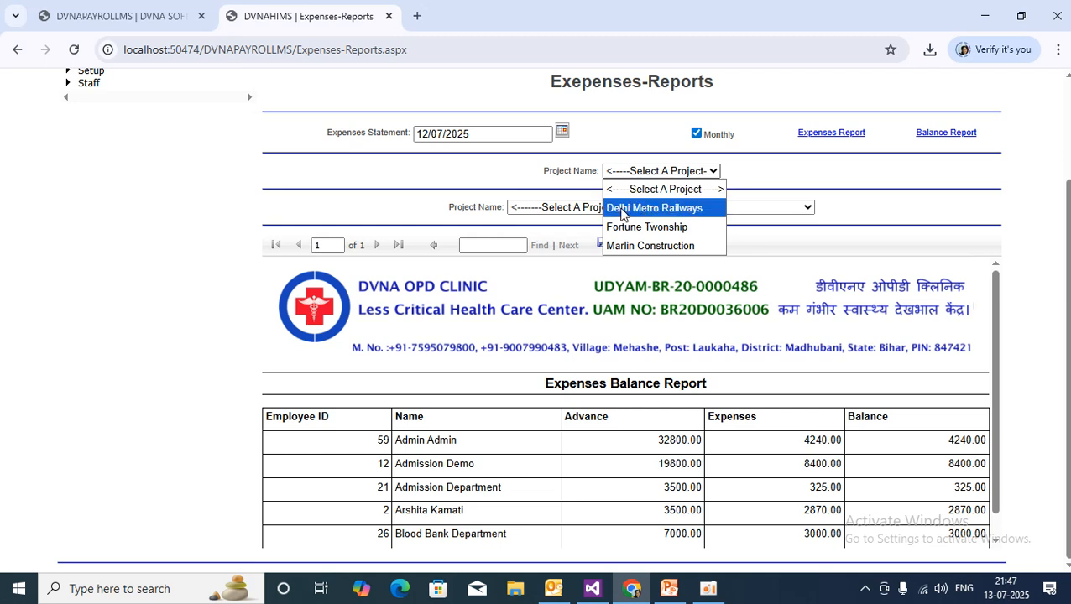
left_click(663, 208)
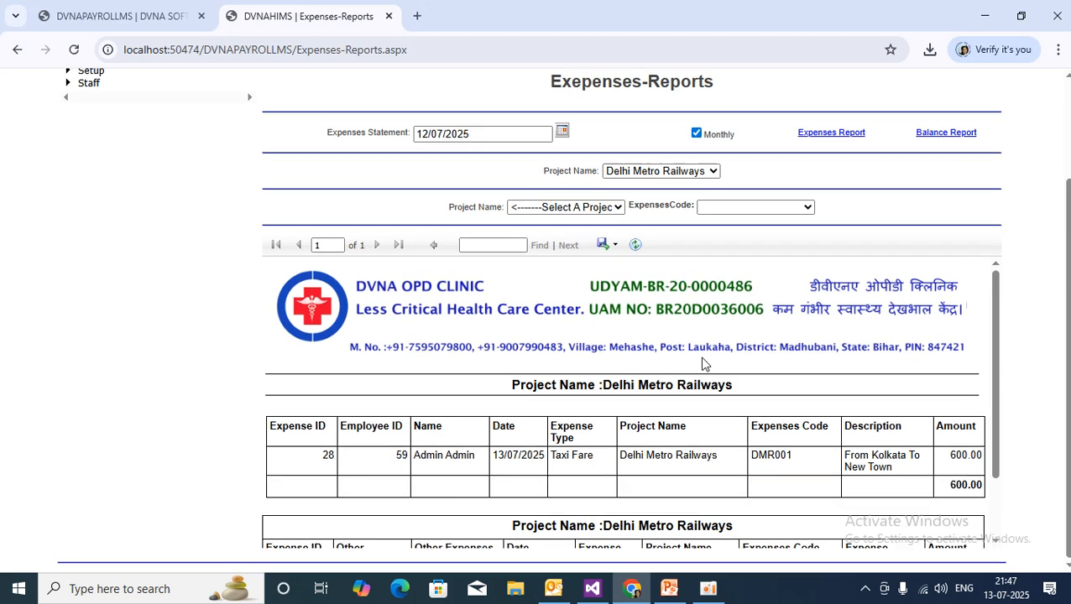
scroll(717, 330, "down", 2)
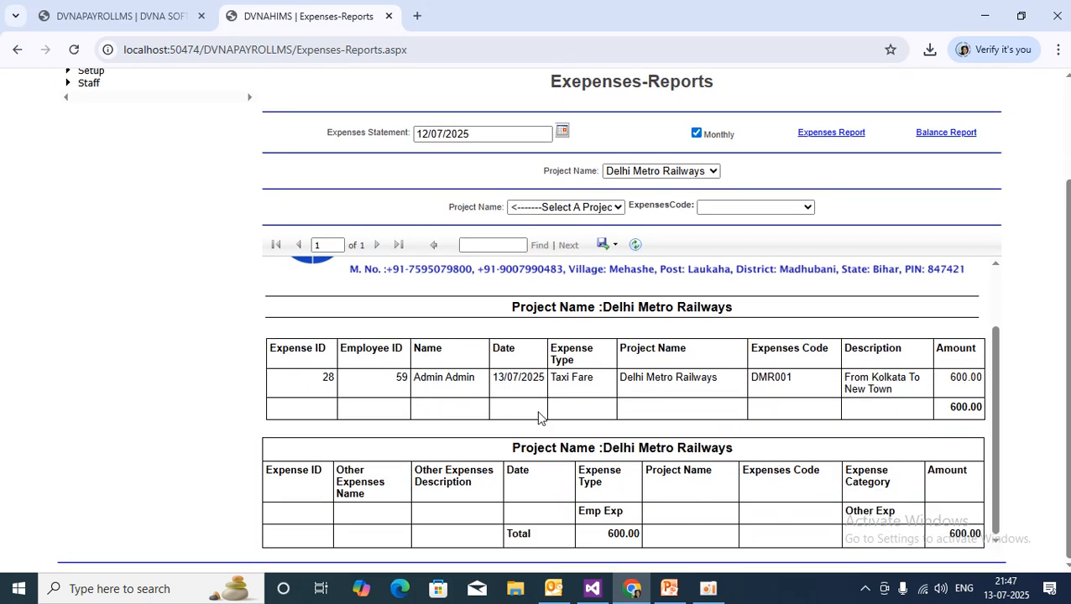
left_click_drag(751, 382, 809, 379)
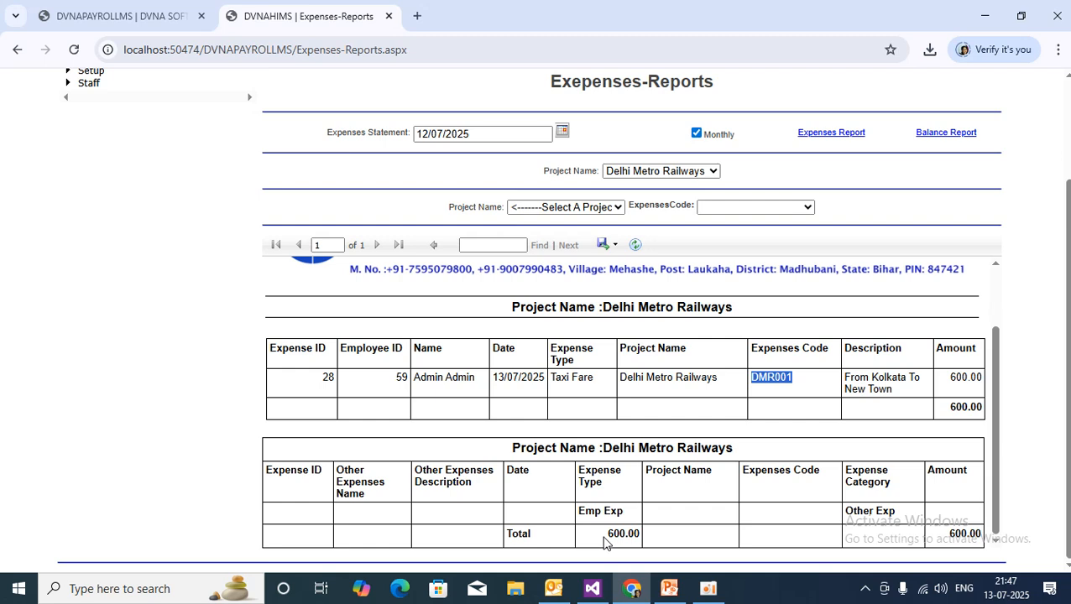
scroll(676, 505, "up", 2)
scroll(681, 504, "up", 2)
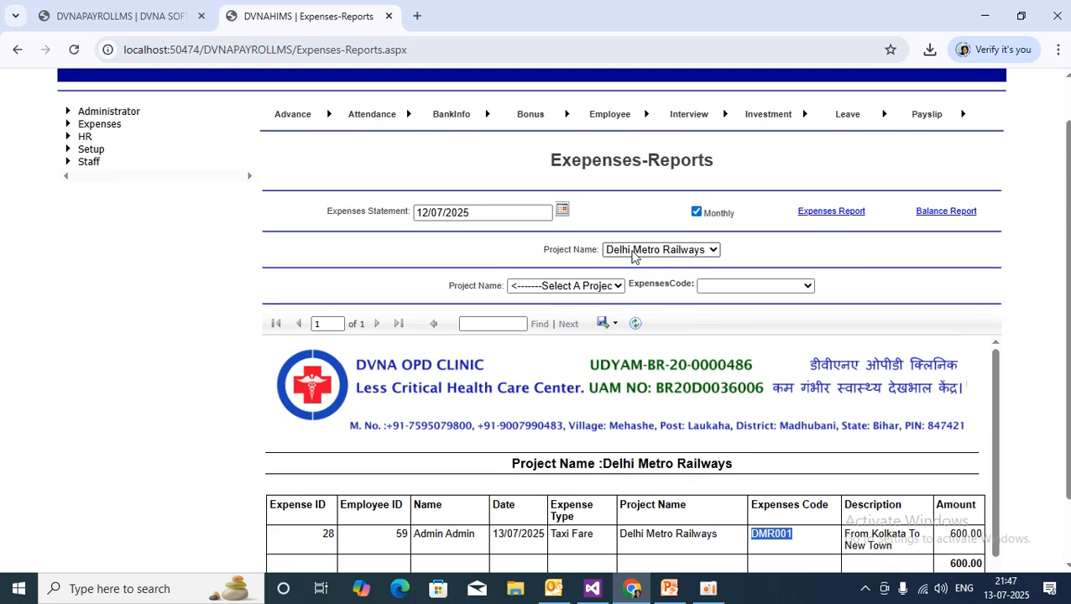
left_click(648, 251)
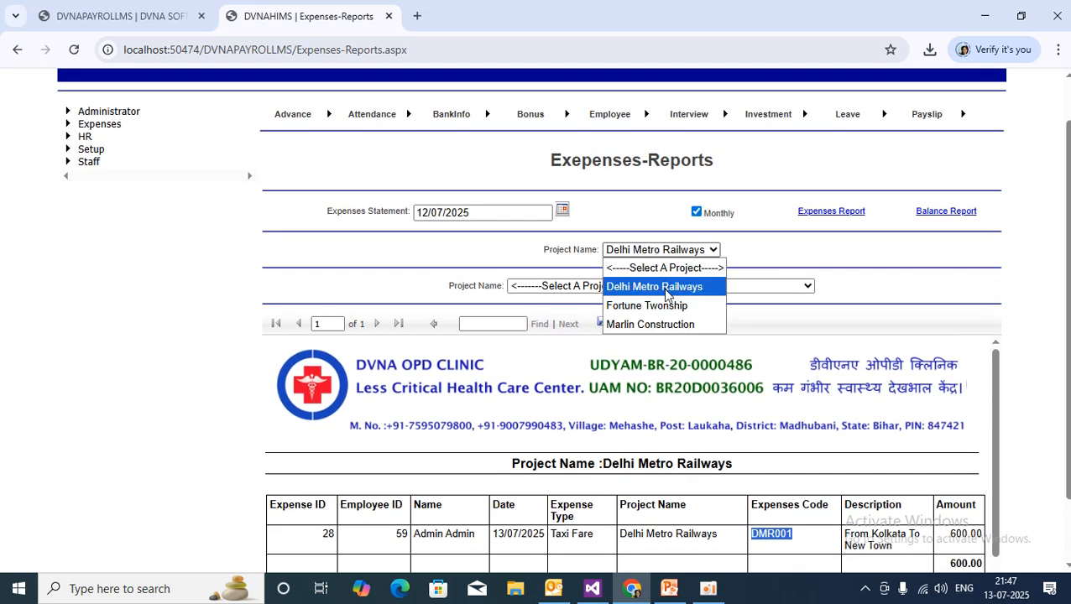
Export the Marlin Construction project report as PDF and open ProjectNameWiseReport (1).pdf.
left_click(656, 326)
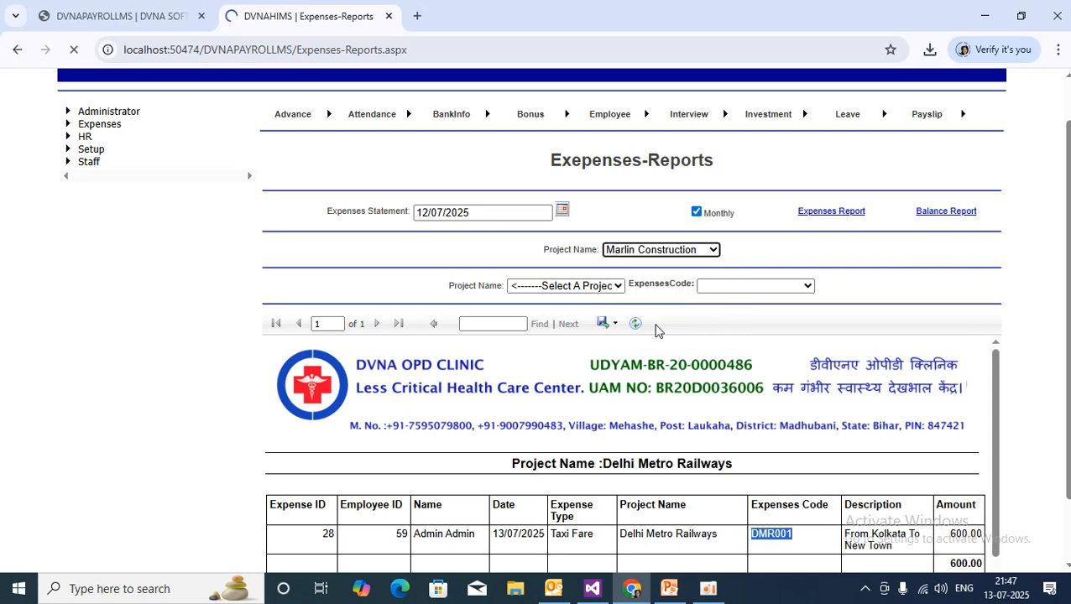
scroll(656, 330, "down", 3)
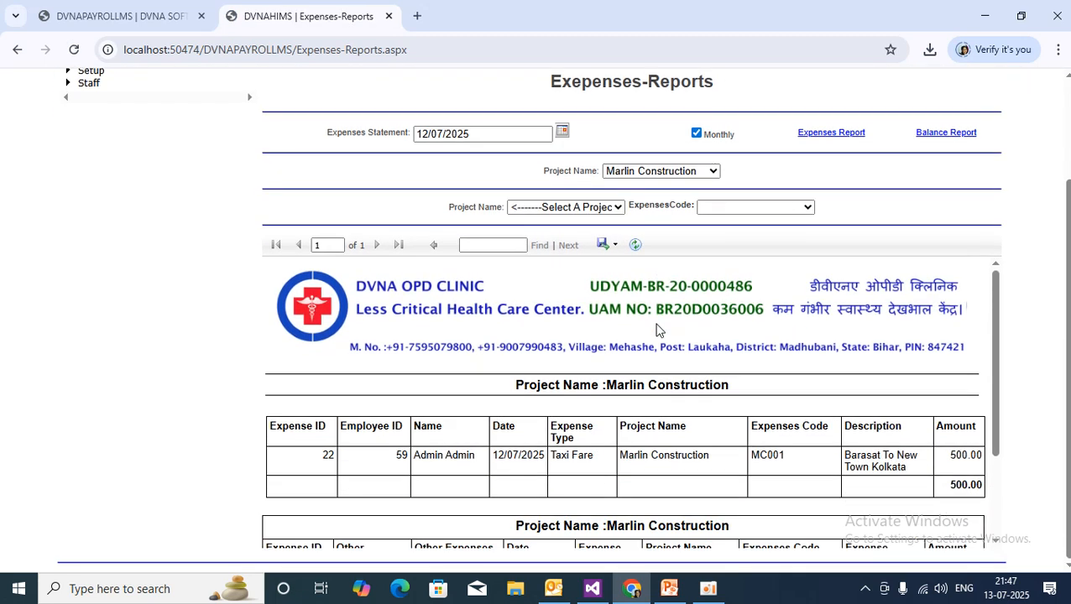
scroll(730, 373, "down", 3)
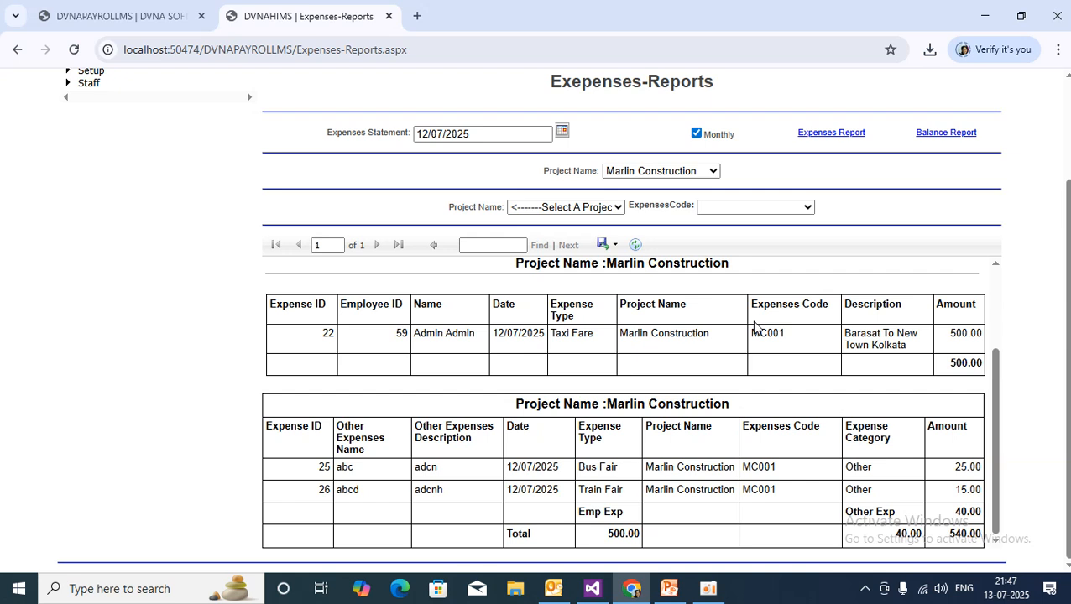
left_click(613, 247)
left_click(631, 284)
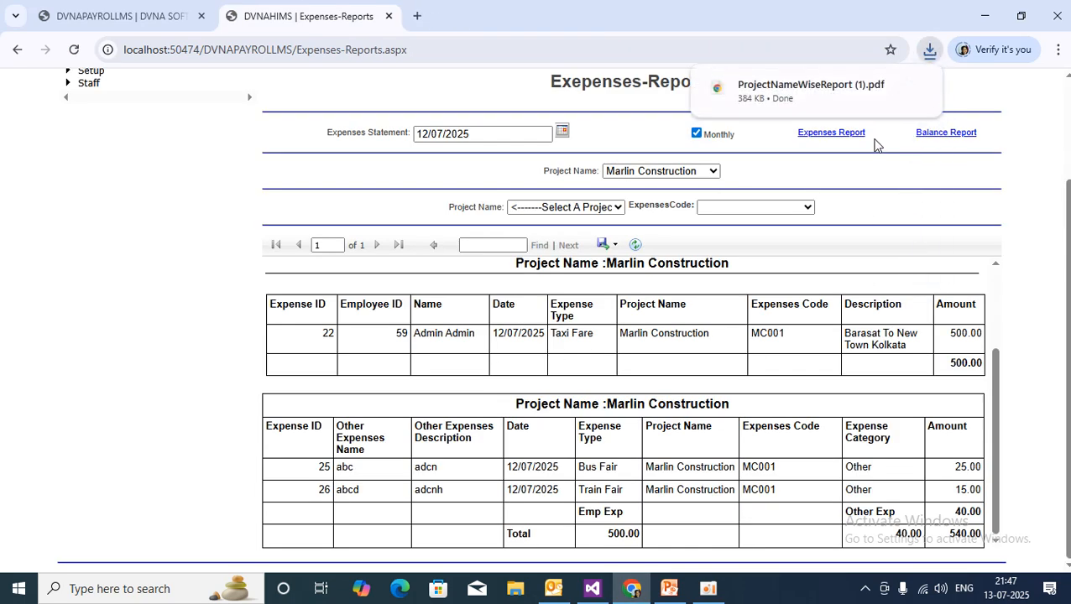
left_click(807, 99)
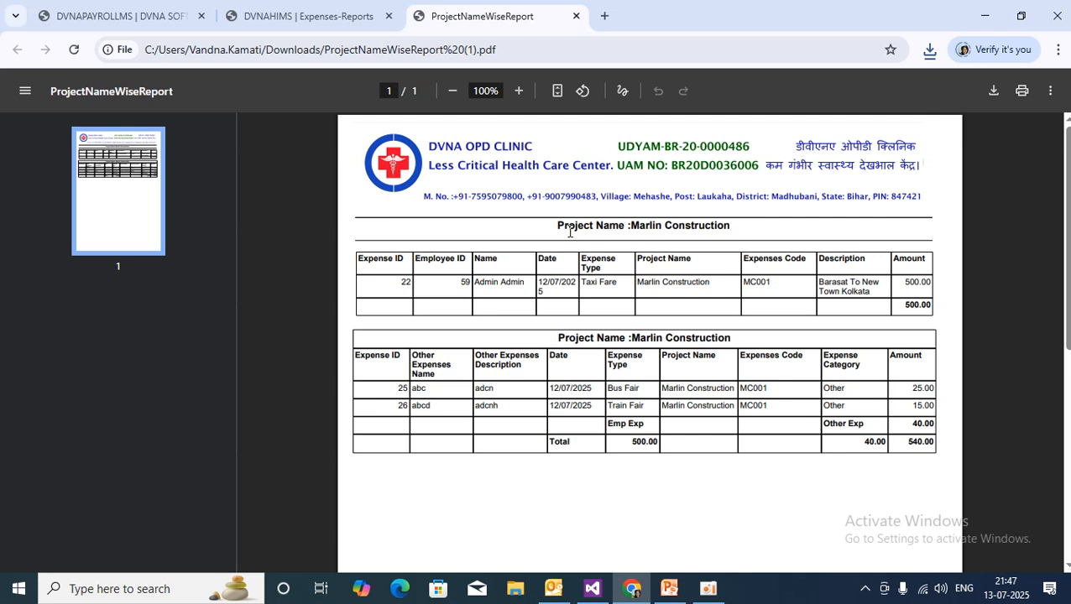
Point out the Marlin Construction report heading, then close the project report PDF.
left_click_drag(550, 225, 779, 221)
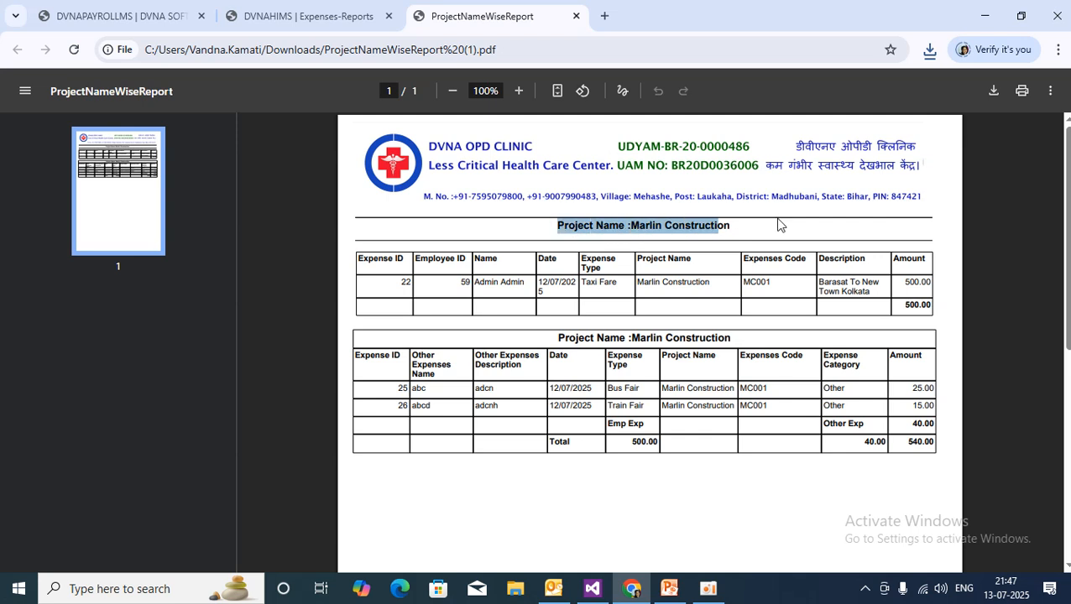
left_click(783, 224)
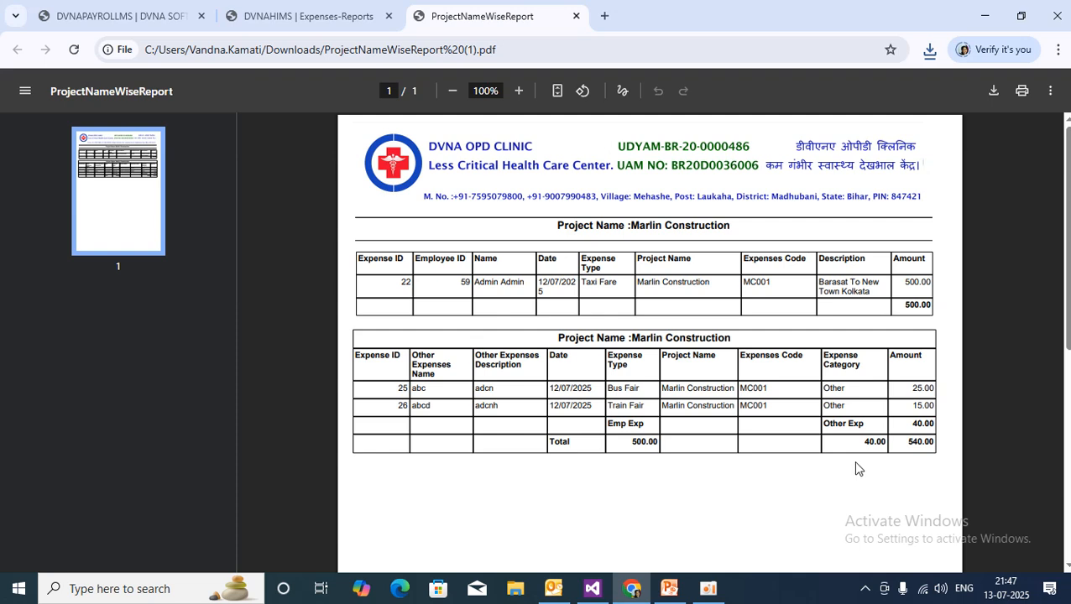
left_click(576, 16)
scroll(675, 349, "up", 2)
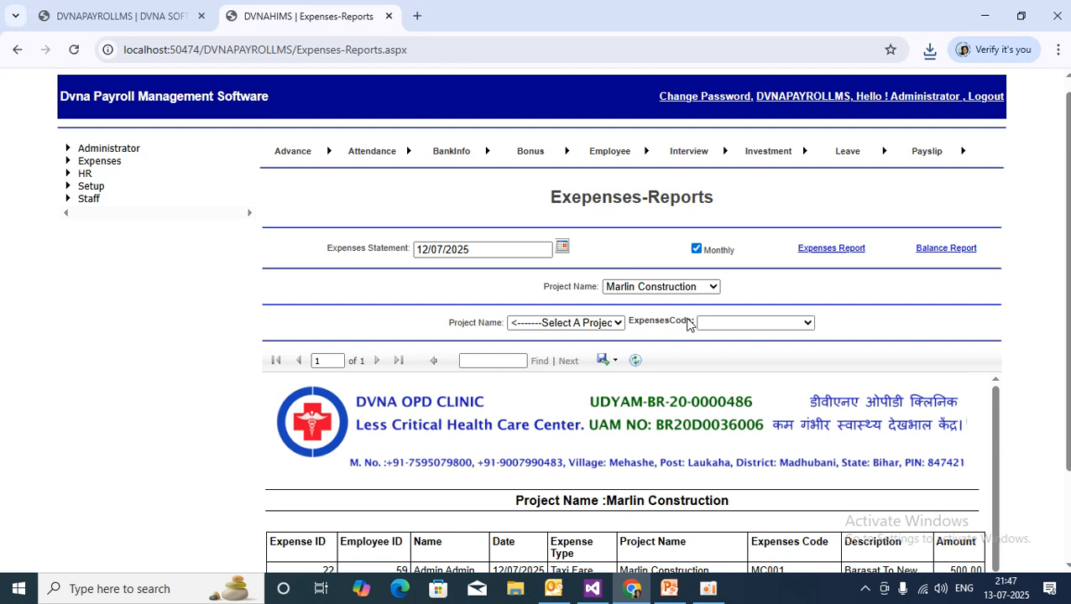
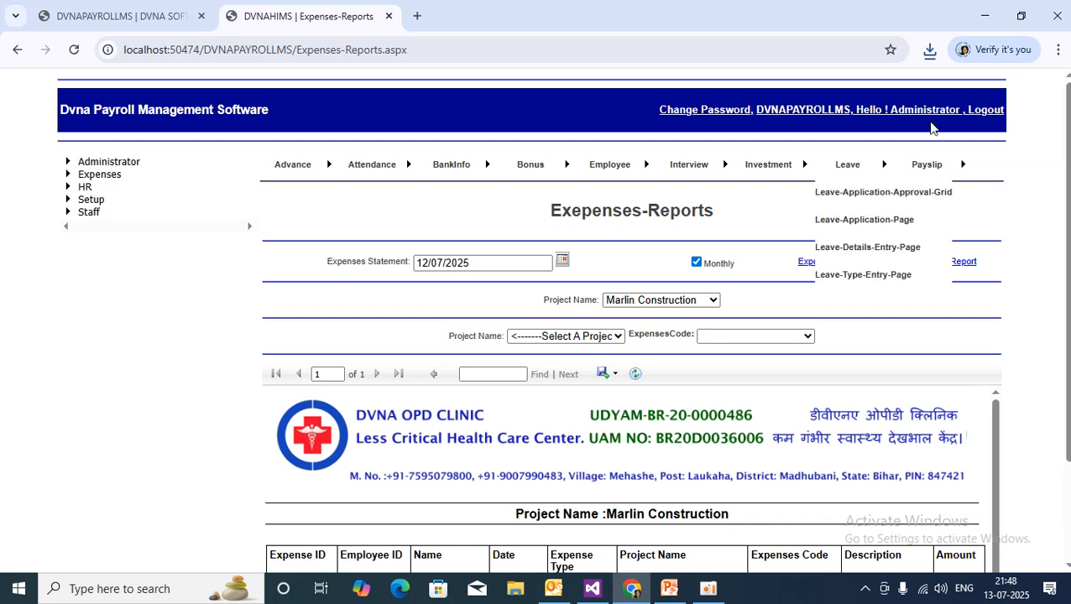
Load the Delhi Metro Railways DMR001 expenses report, showing one 600.00 taxi fare.
scroll(707, 385, "down", 2)
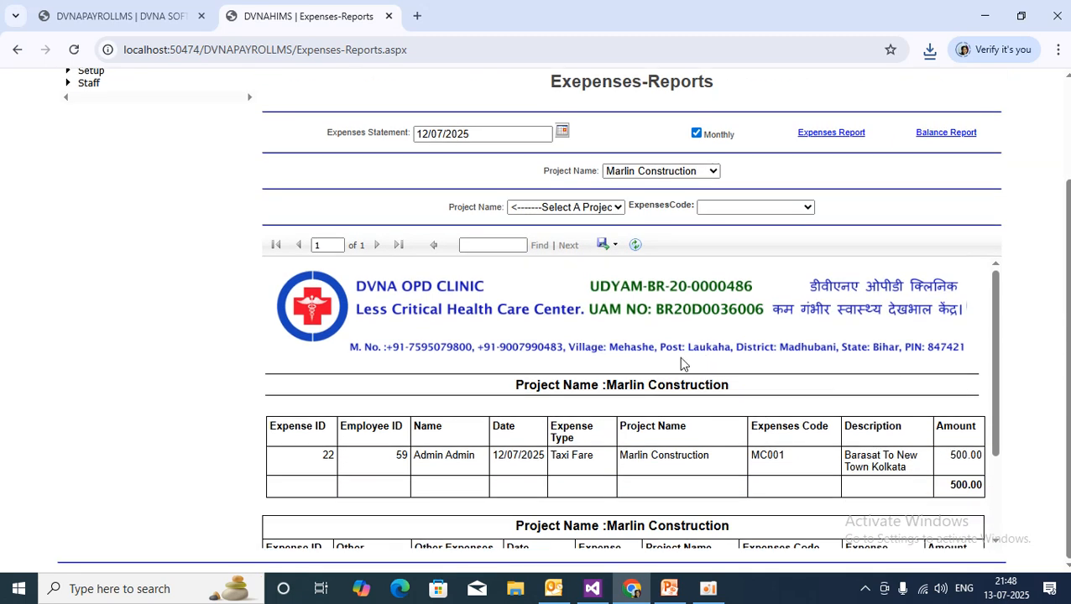
left_click(600, 211)
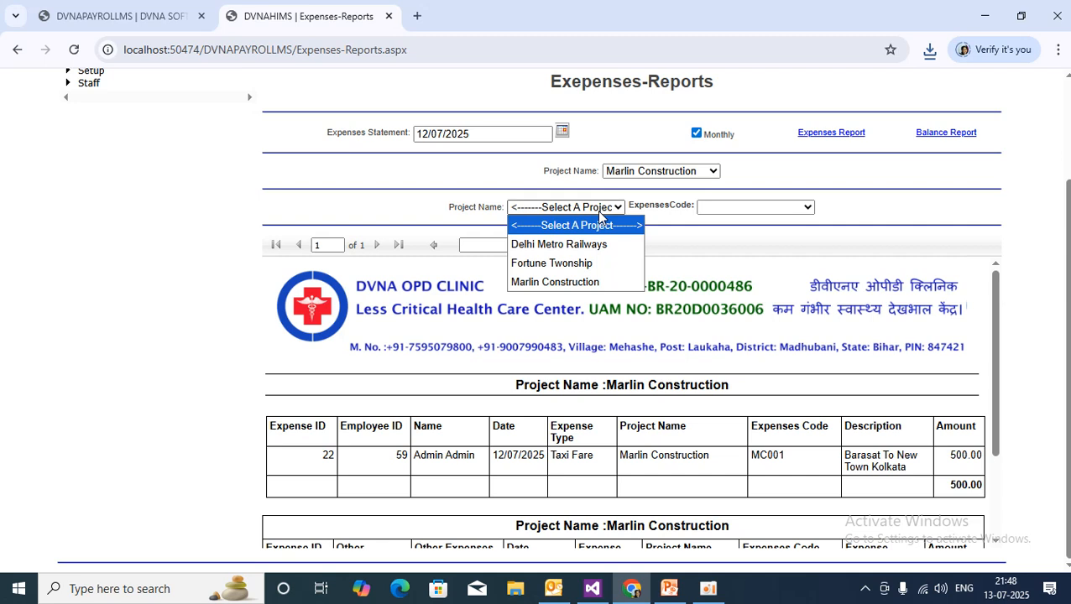
left_click(596, 243)
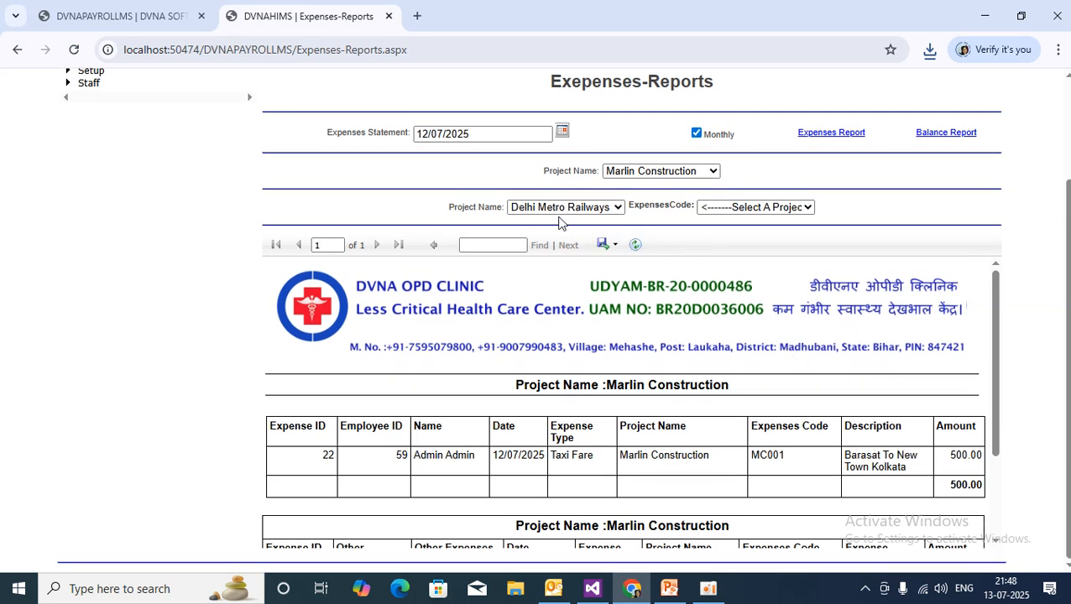
left_click(799, 208)
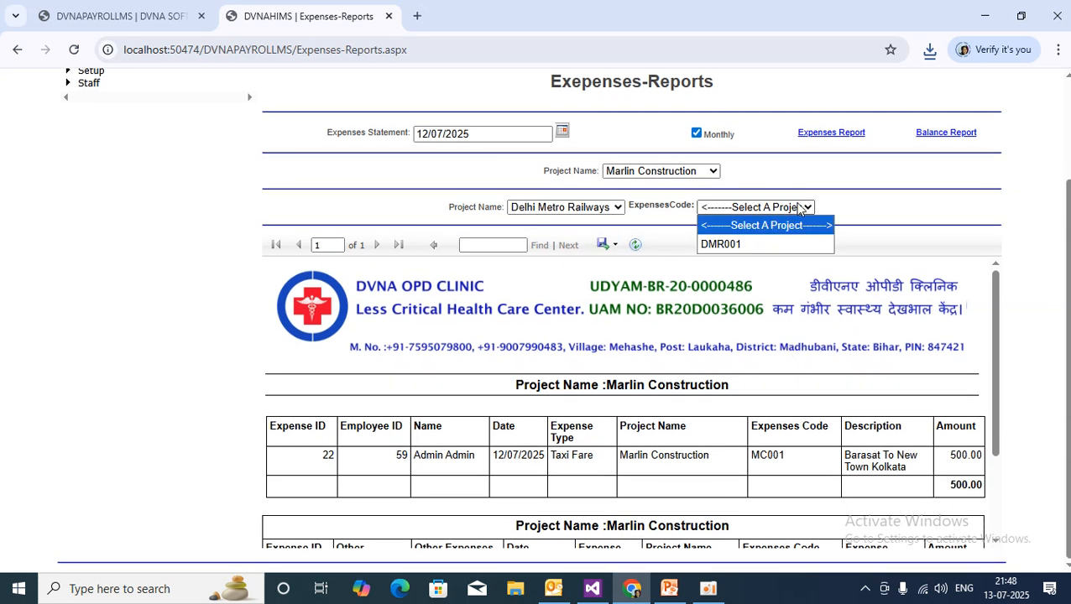
left_click(729, 246)
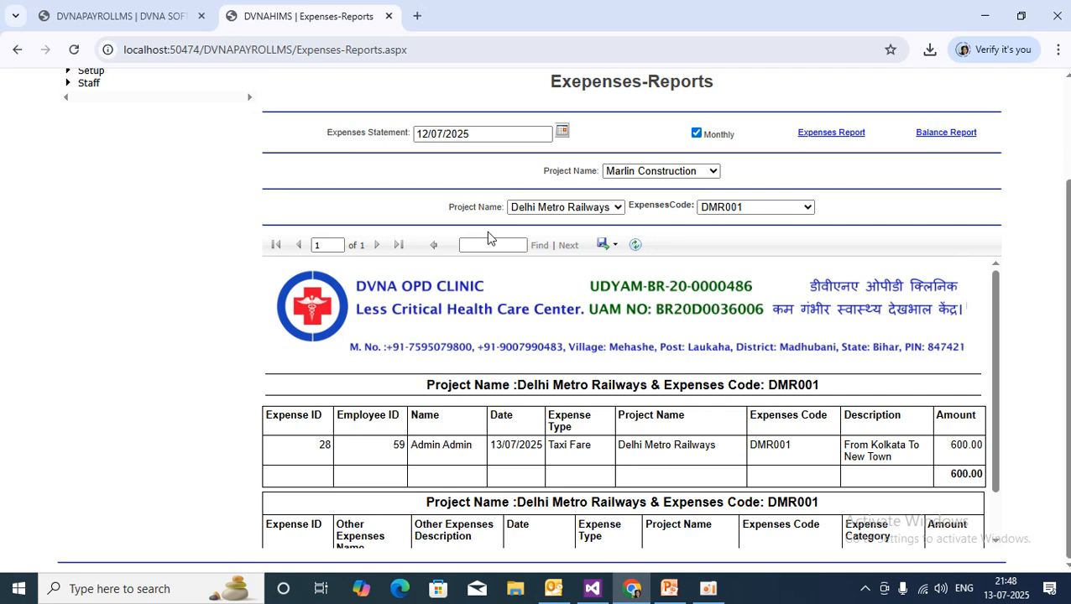
scroll(787, 449, "down", 1)
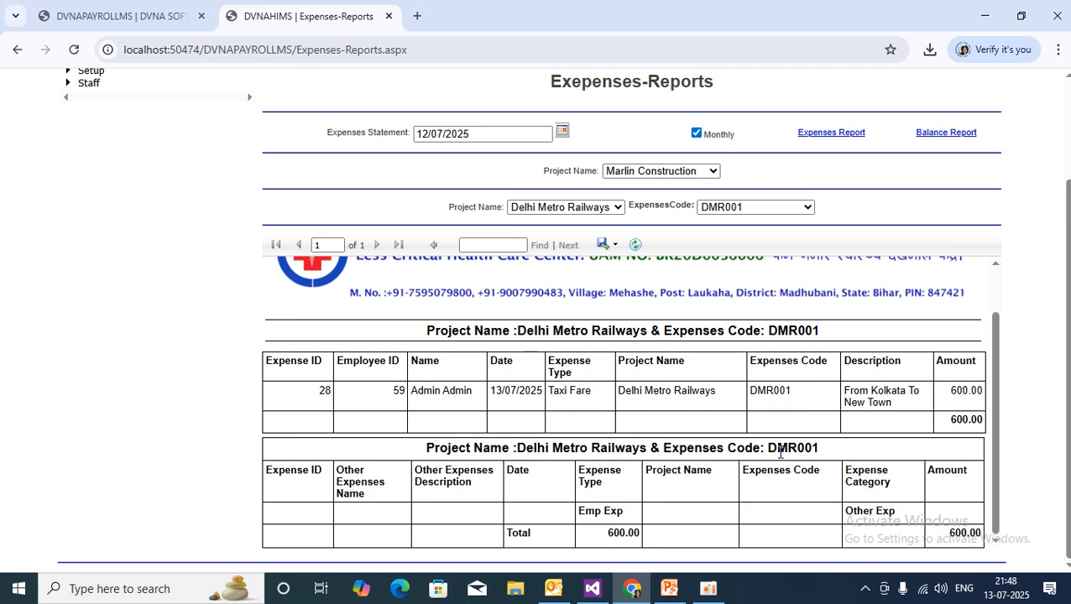
scroll(760, 438, "up", 1)
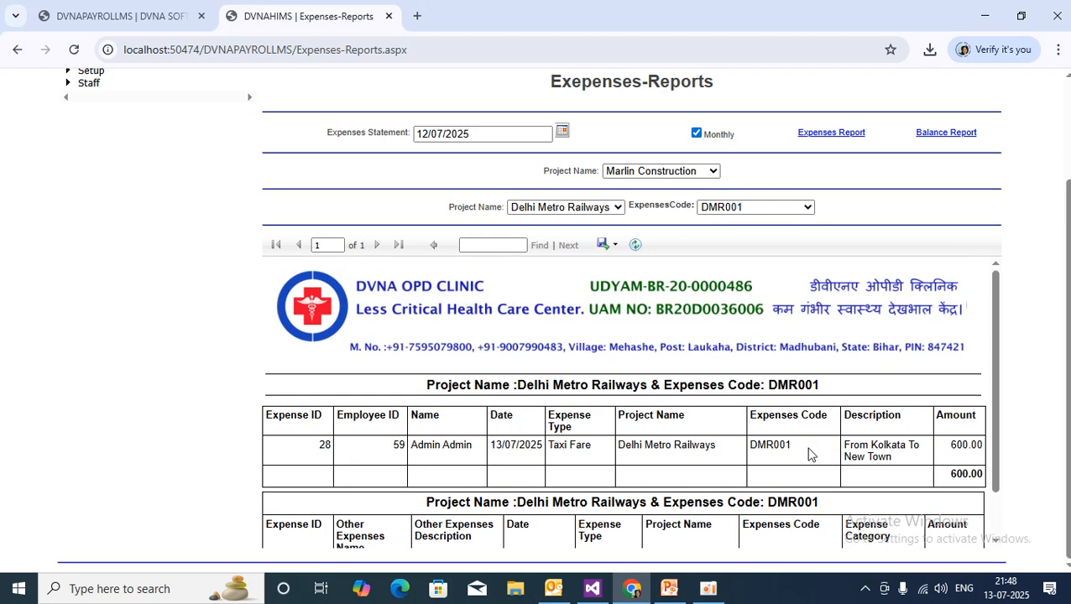
Switch the report to Marlin Construction, MC001: 500.00 taxi fare plus 40.00 other, total 540.00.
left_click(581, 210)
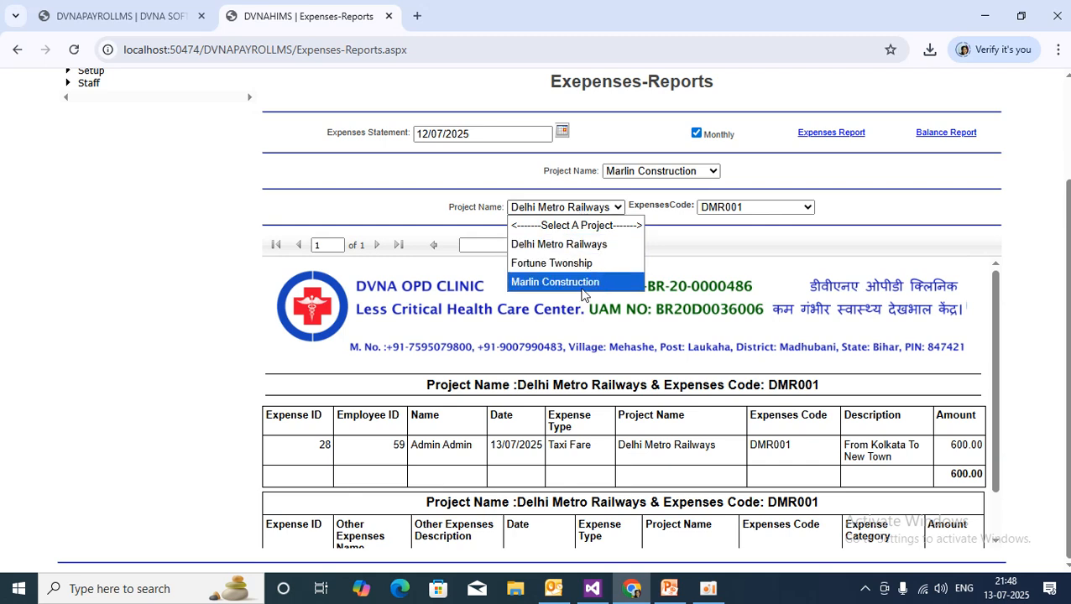
left_click(536, 284)
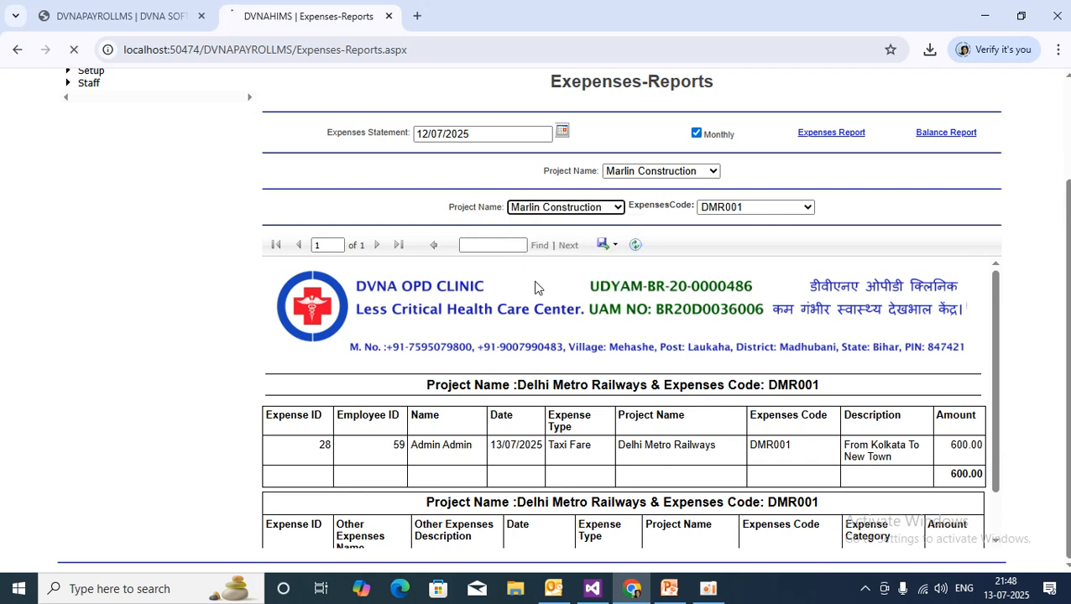
scroll(537, 285, "down", 3)
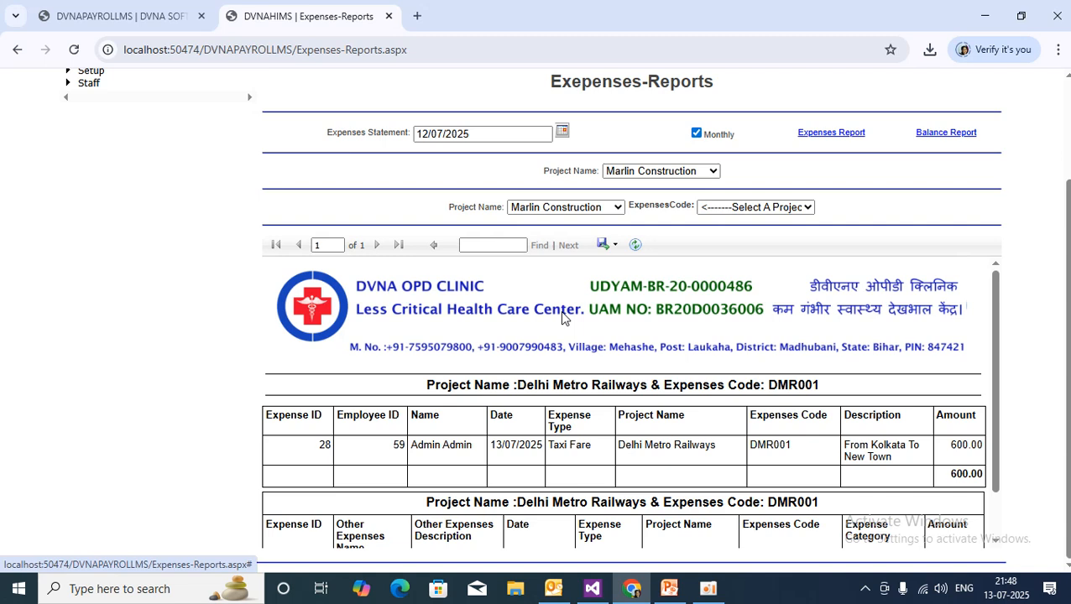
left_click(746, 210)
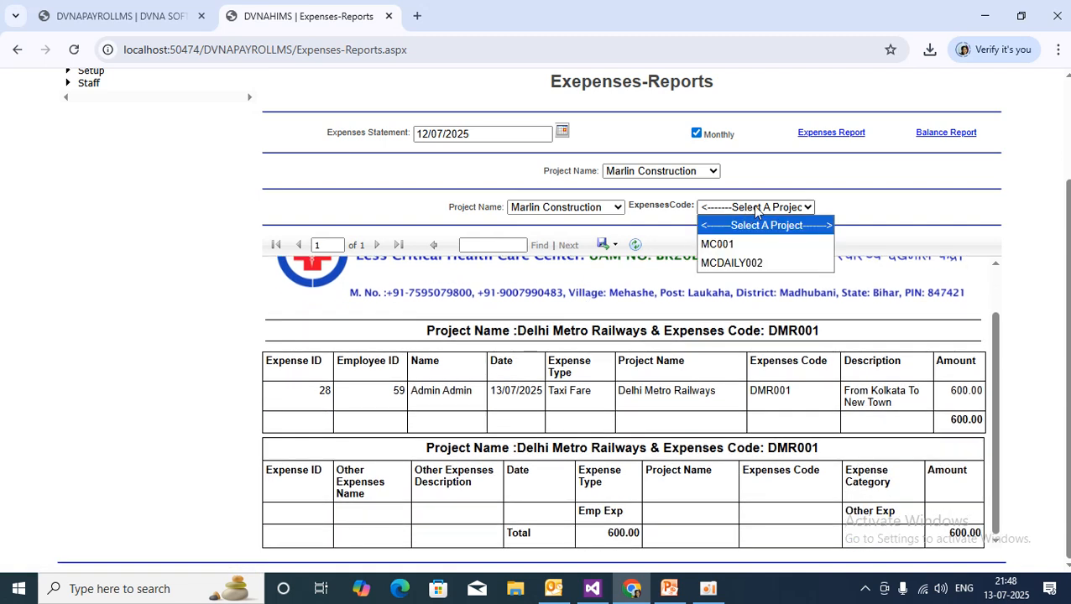
left_click(749, 248)
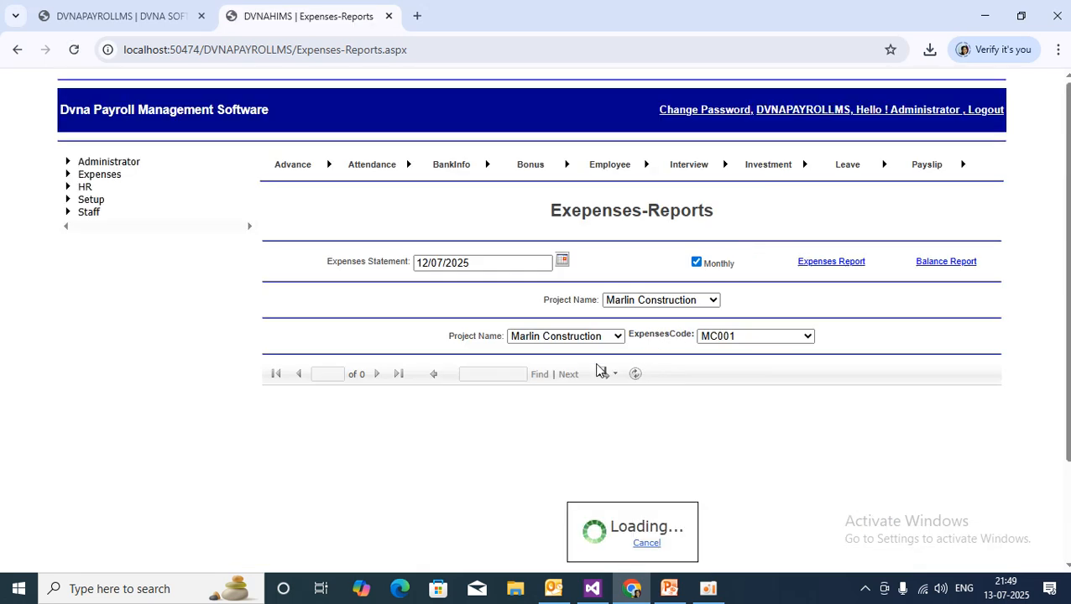
scroll(663, 360, "down", 3)
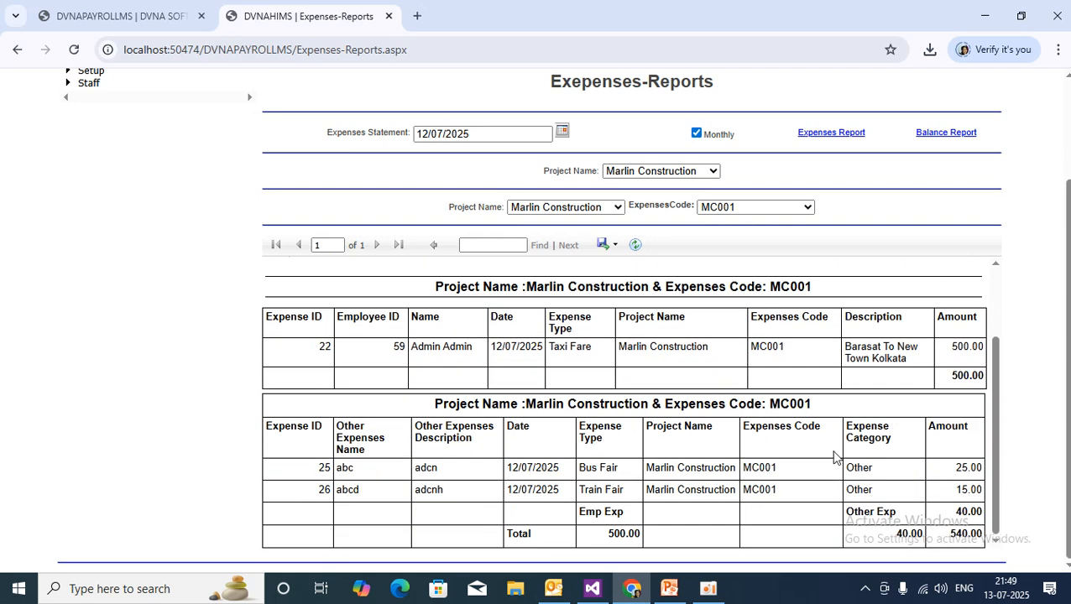
scroll(643, 511, "up", 3)
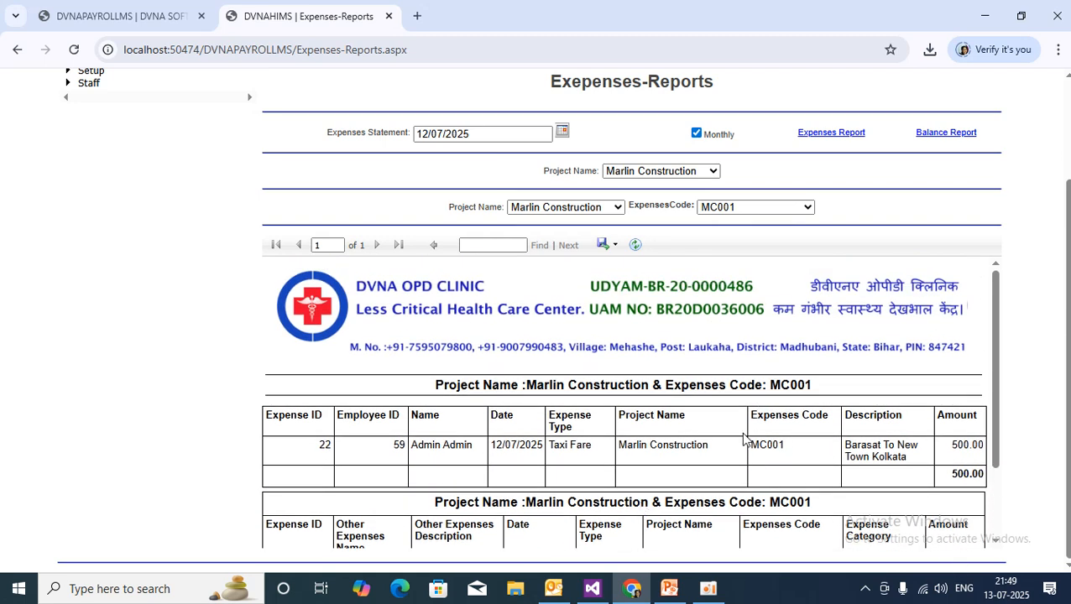
scroll(761, 279, "up", 1)
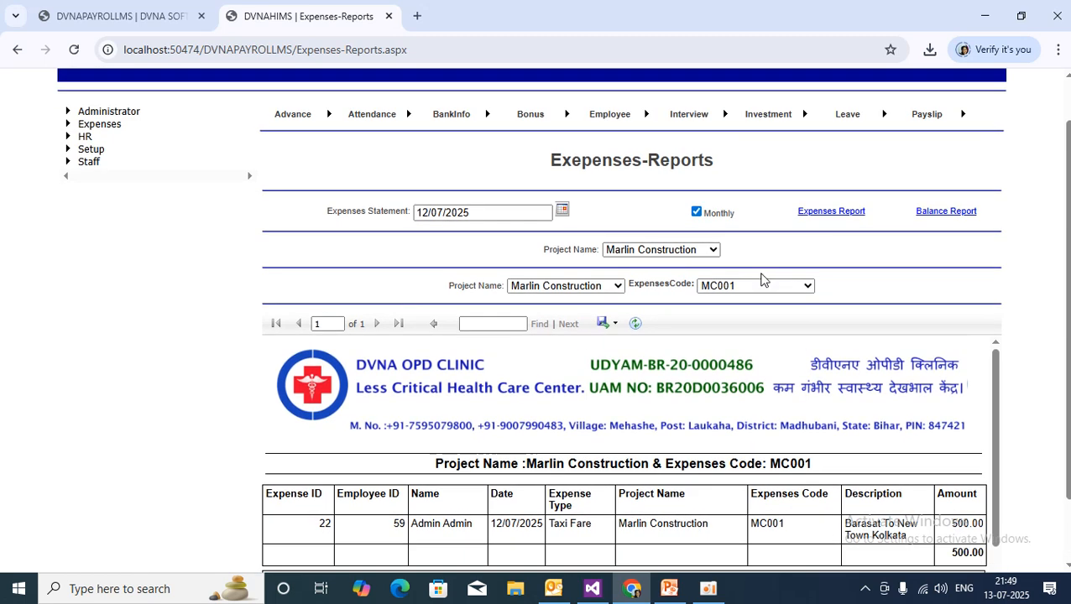
left_click(743, 286)
left_click(754, 343)
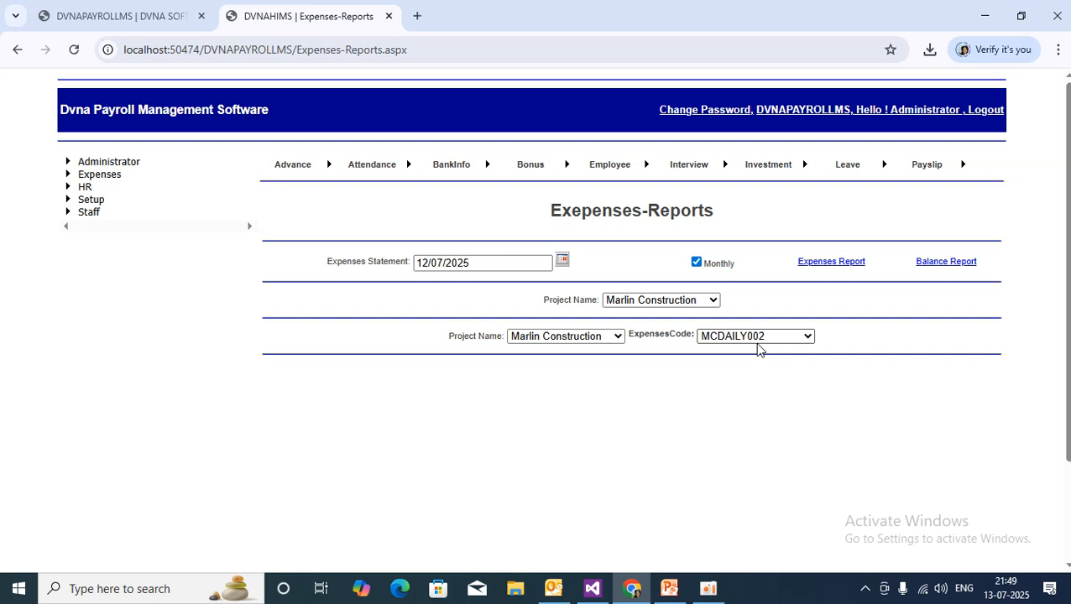
scroll(490, 370, "down", 2)
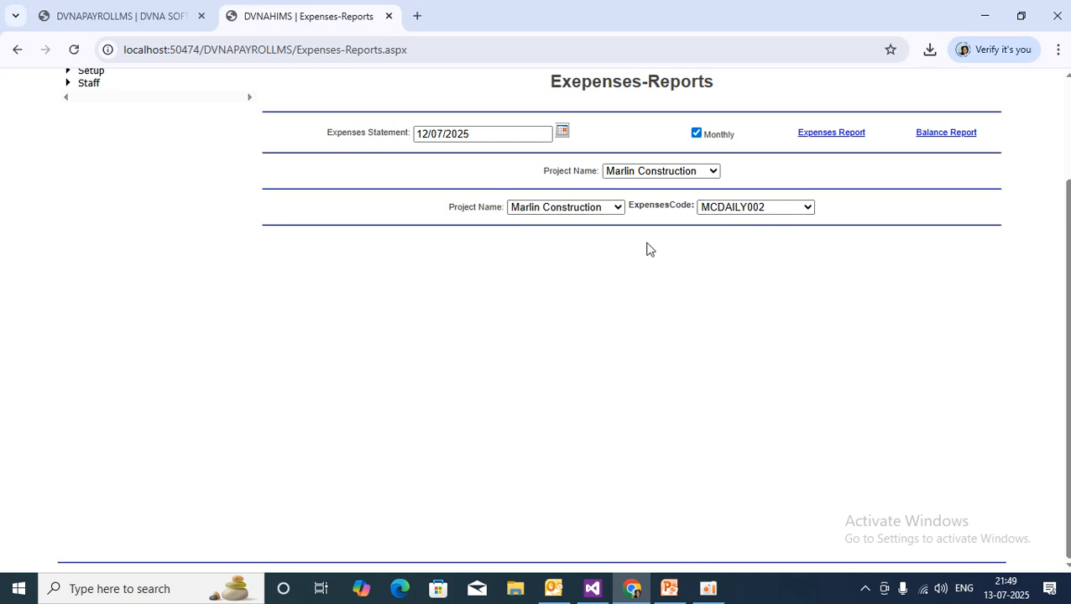
scroll(735, 235, "up", 1)
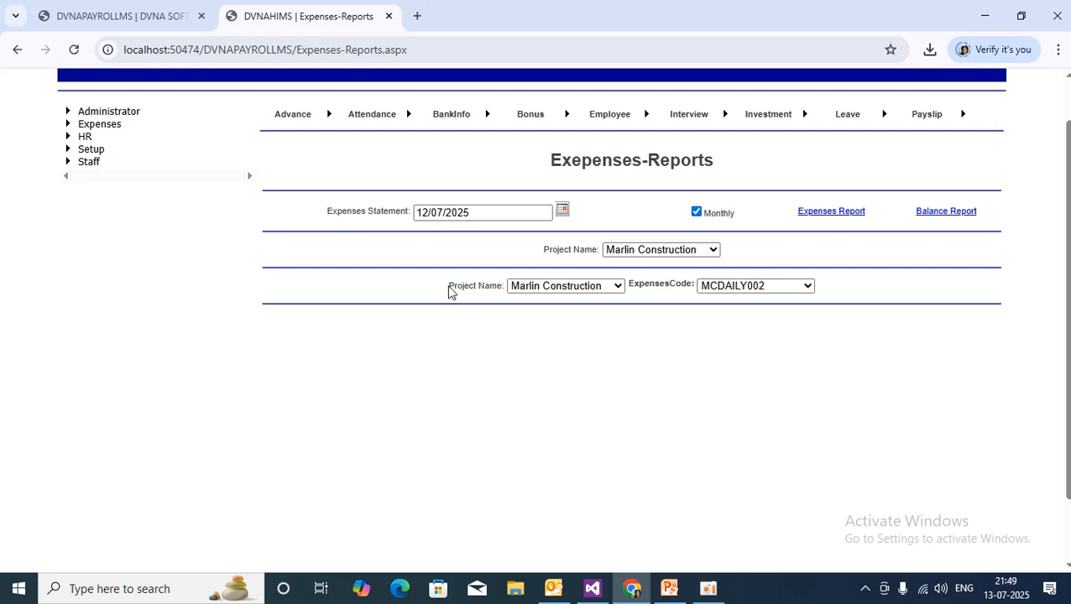
left_click_drag(449, 287, 818, 288)
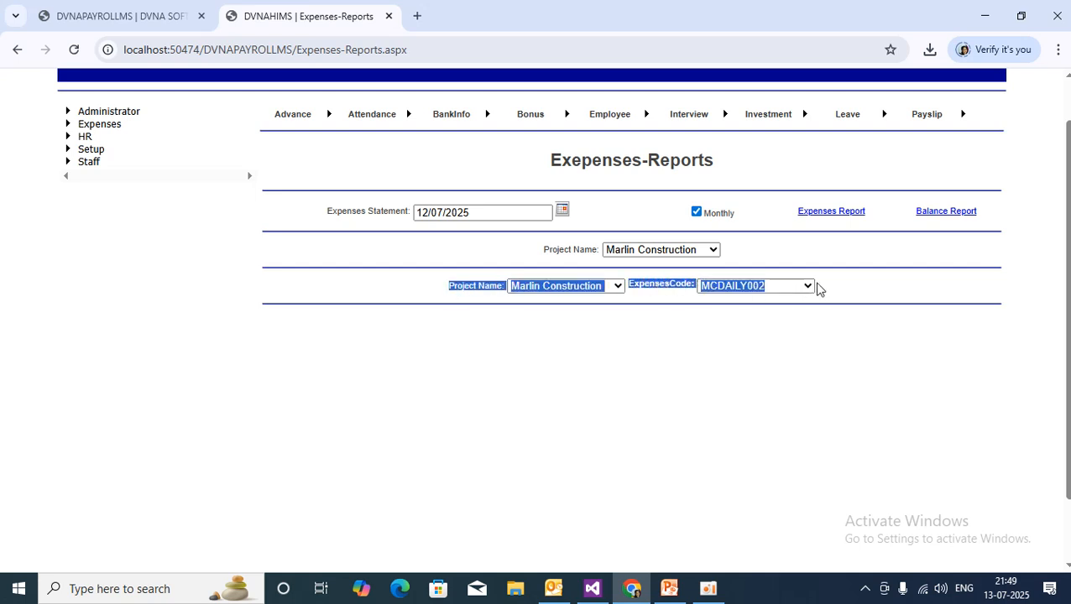
left_click(837, 282)
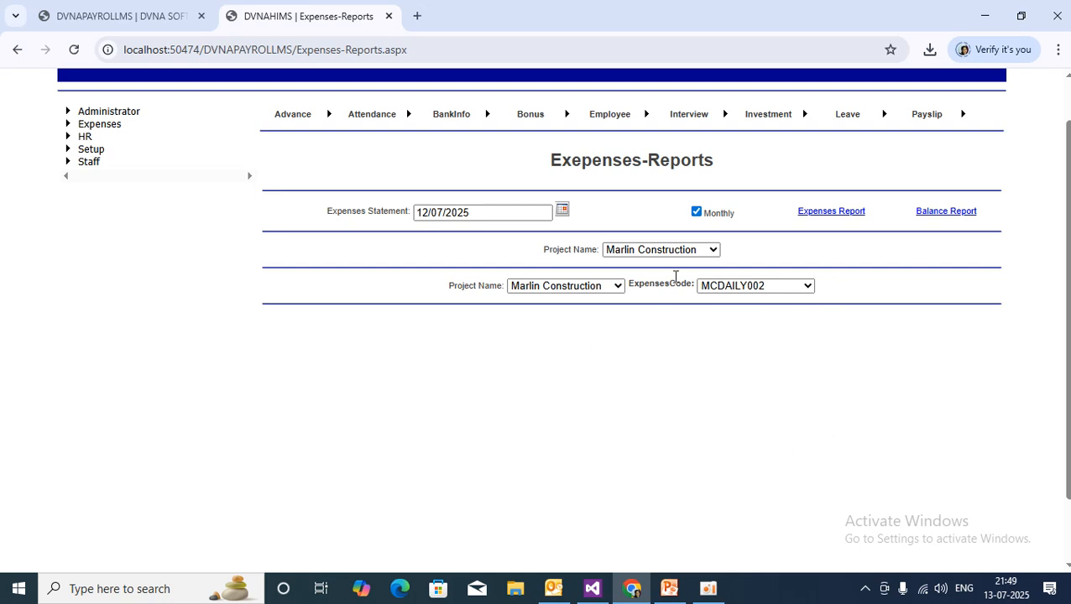
left_click(755, 285)
left_click(746, 324)
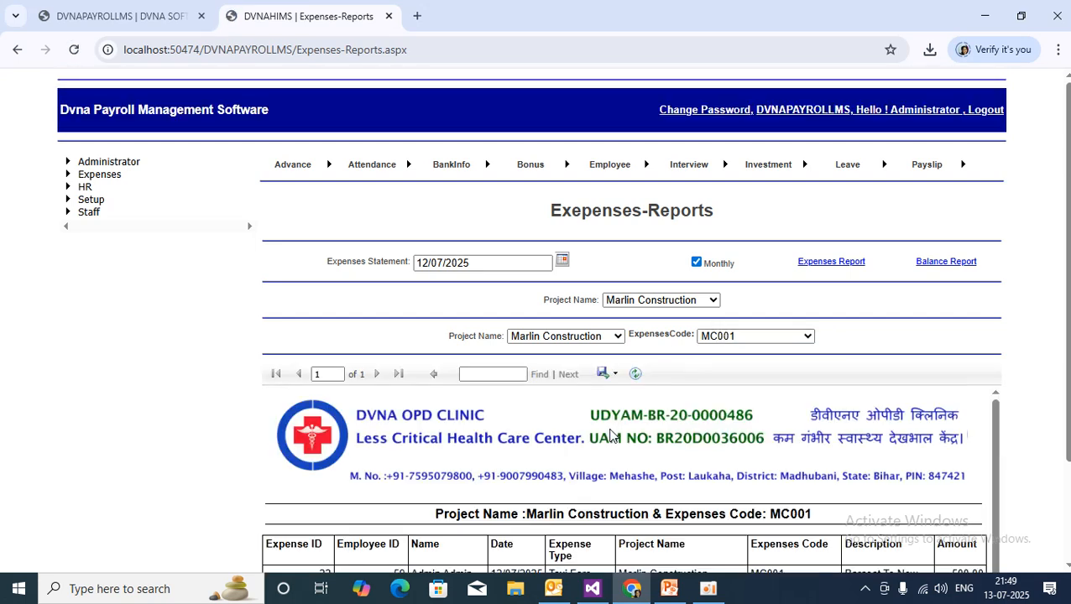
scroll(824, 392, "down", 5)
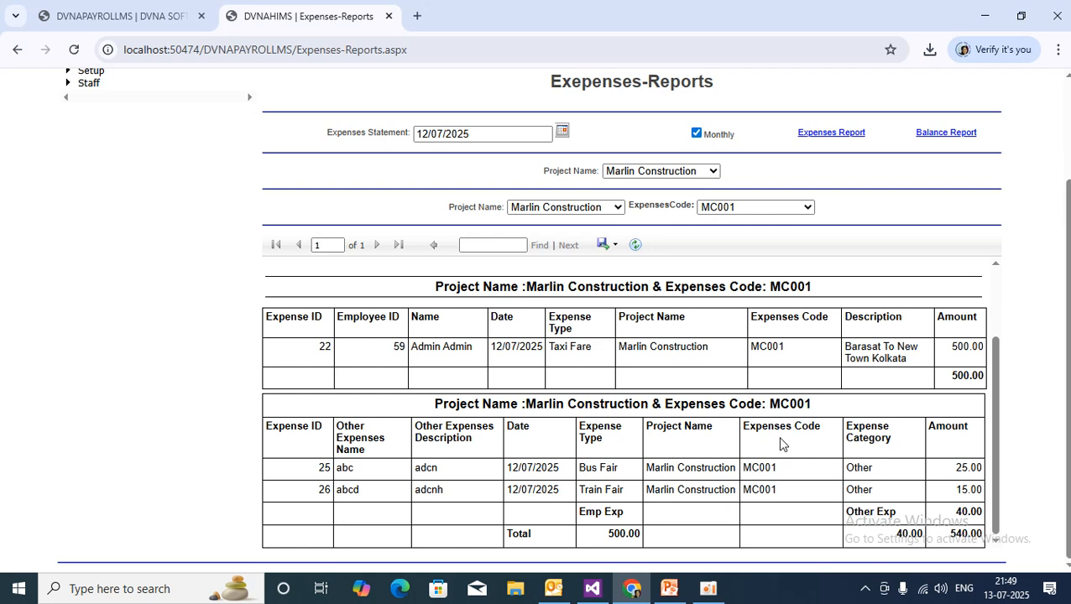
scroll(550, 275, "up", 5)
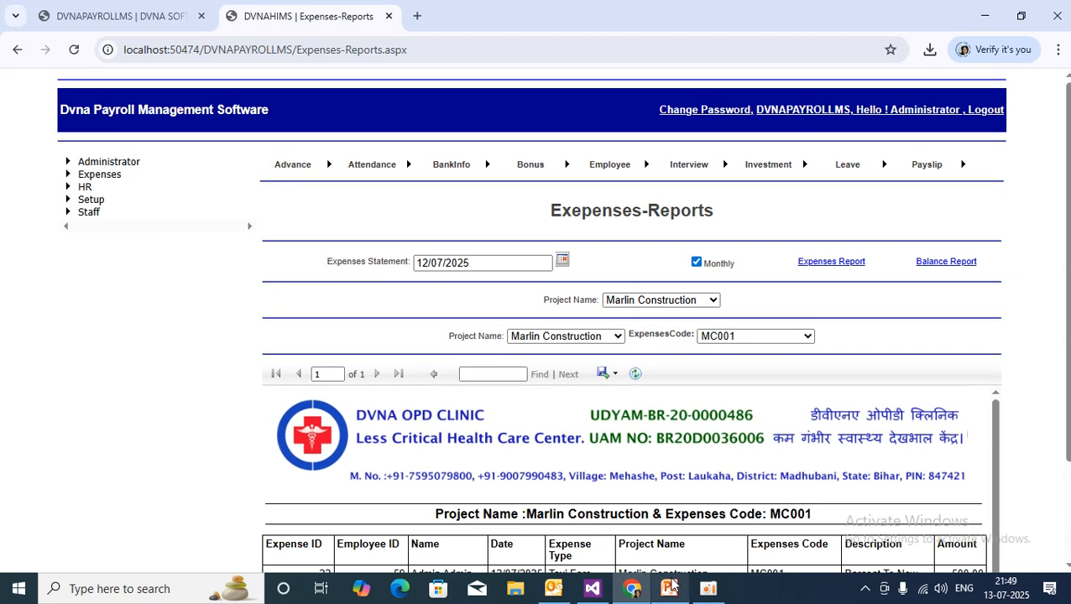
mouse_move(667, 596)
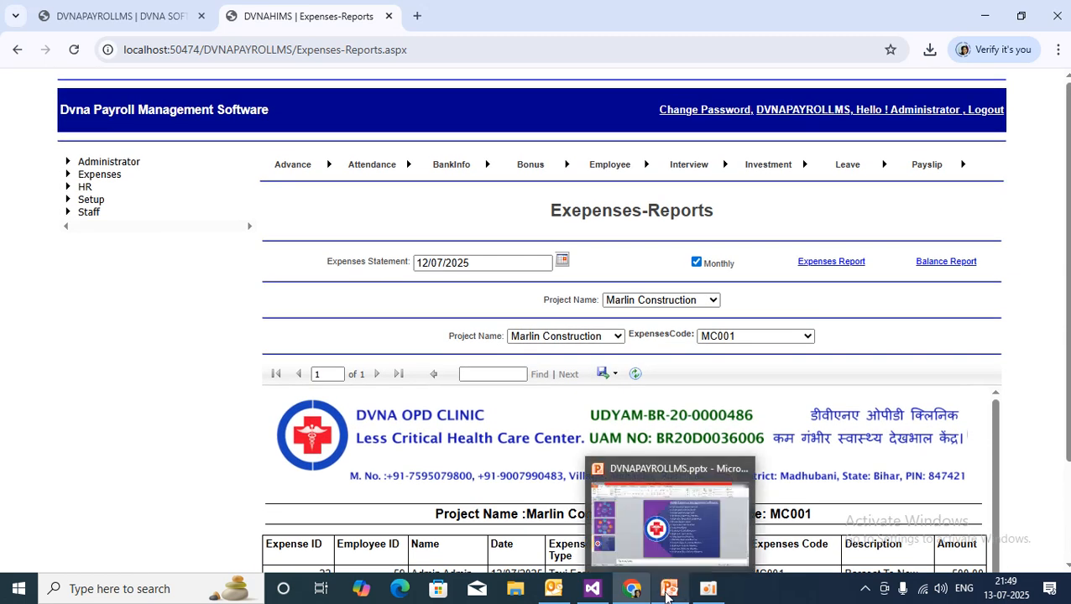
Bring the DVNAPAYROLLMS.pptx slide listing the Expenses Management Software modules to the front.
left_click(692, 531)
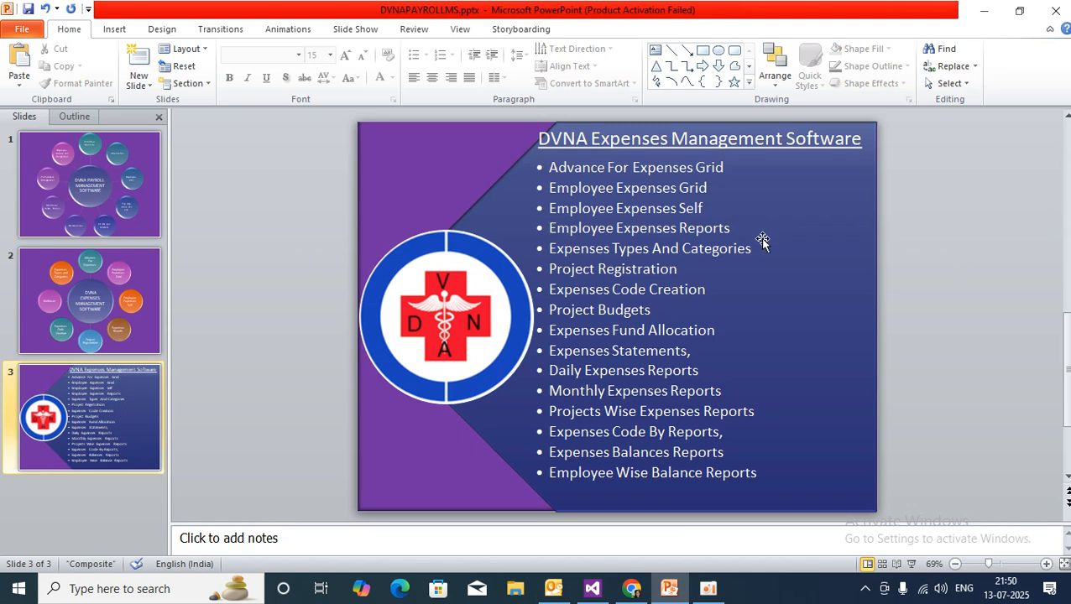
mouse_move(633, 594)
Back in the payroll software, open the Expenses Type Entry Page and point out its title and Taxi Fare.
left_click(632, 590)
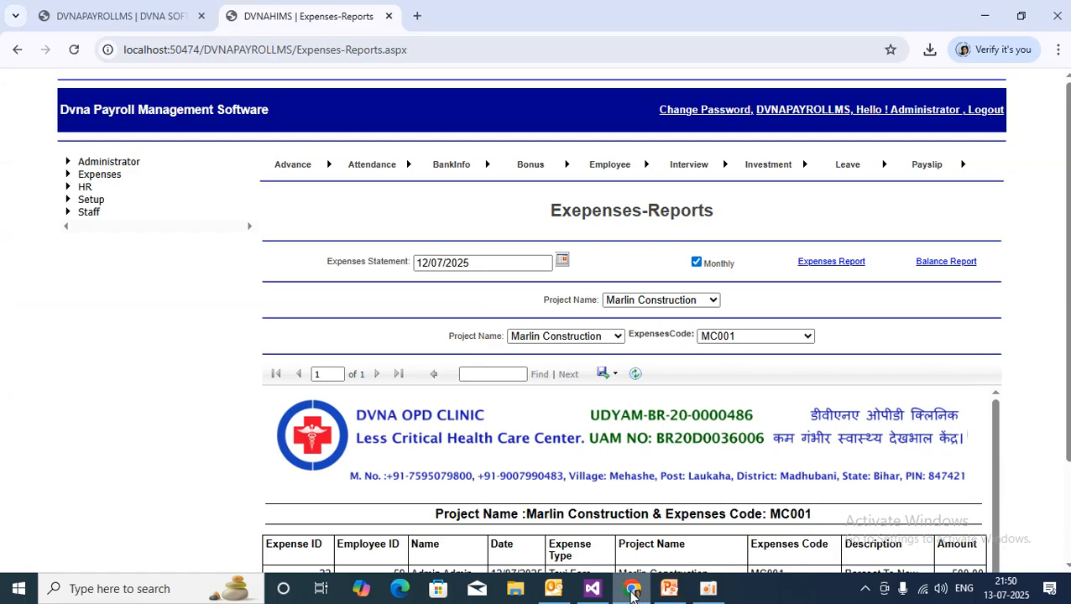
left_click(67, 176)
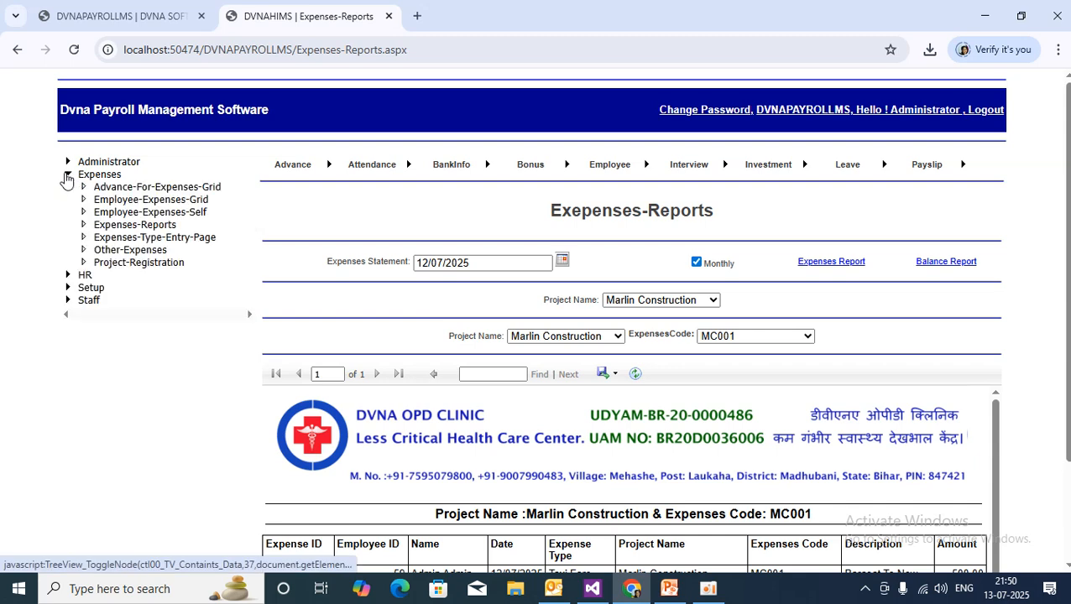
left_click(179, 239)
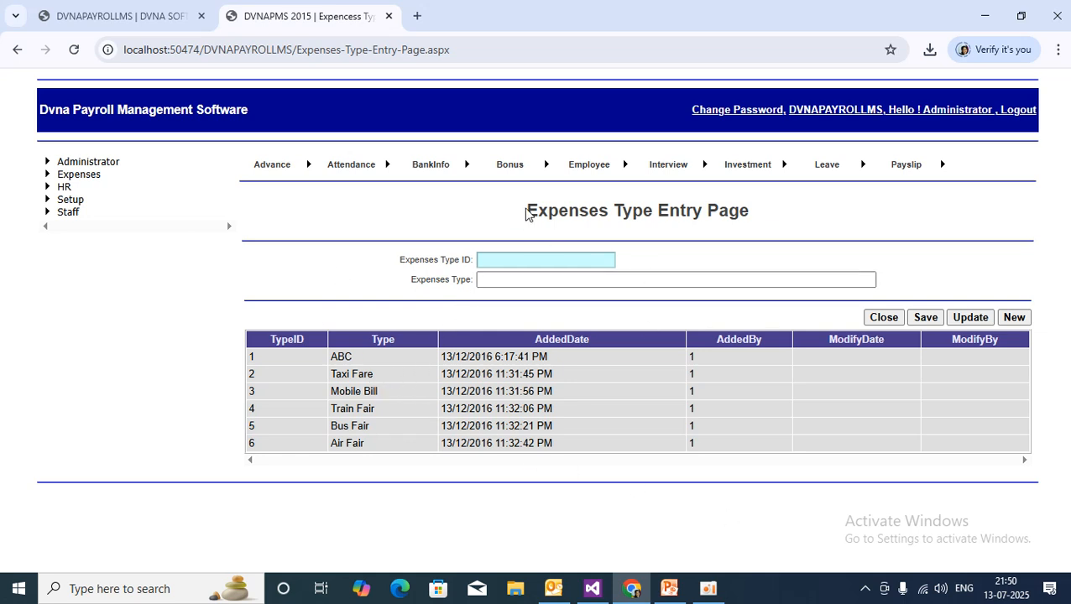
left_click_drag(526, 214, 835, 209)
left_click(833, 208)
left_click_drag(332, 373, 401, 449)
left_click(352, 392)
left_click(436, 503)
Enter 'Perol Bill' as a new expense type and save it as type 7.
left_click(490, 284)
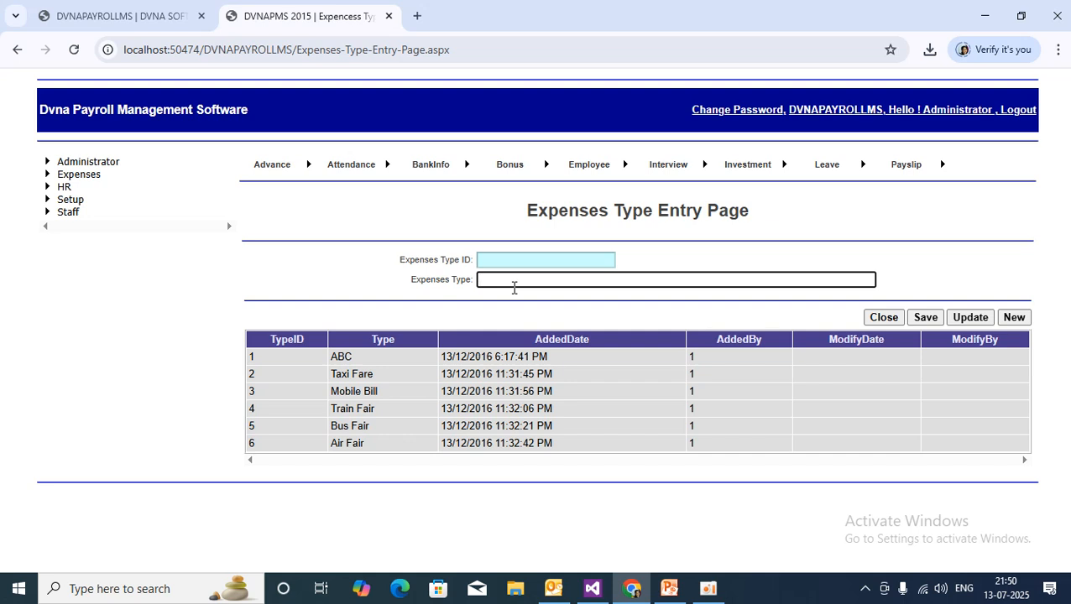
type("Perol Bill")
left_click(523, 305)
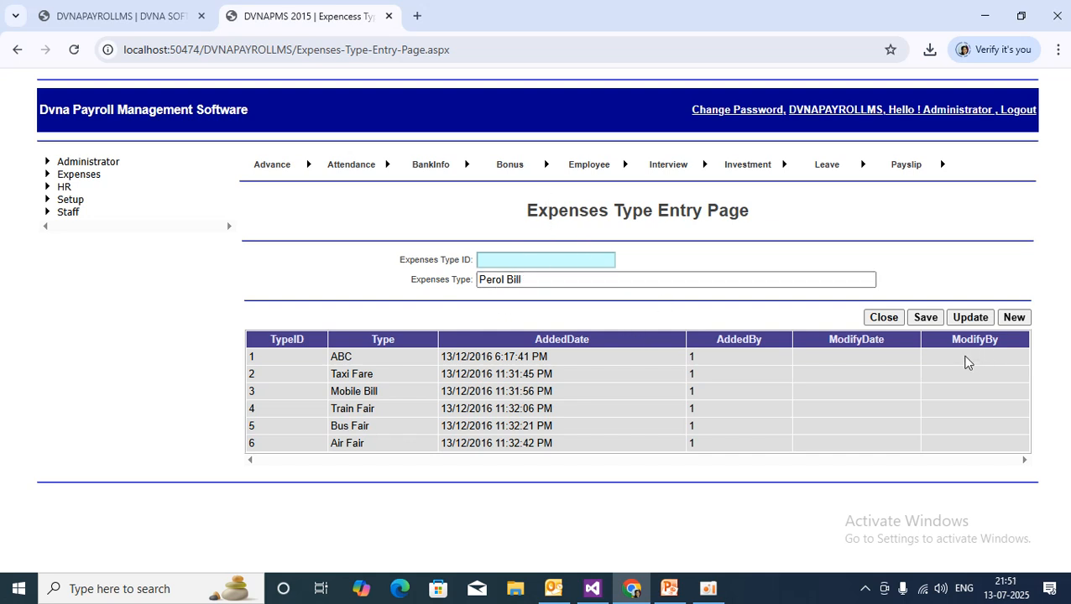
left_click(926, 321)
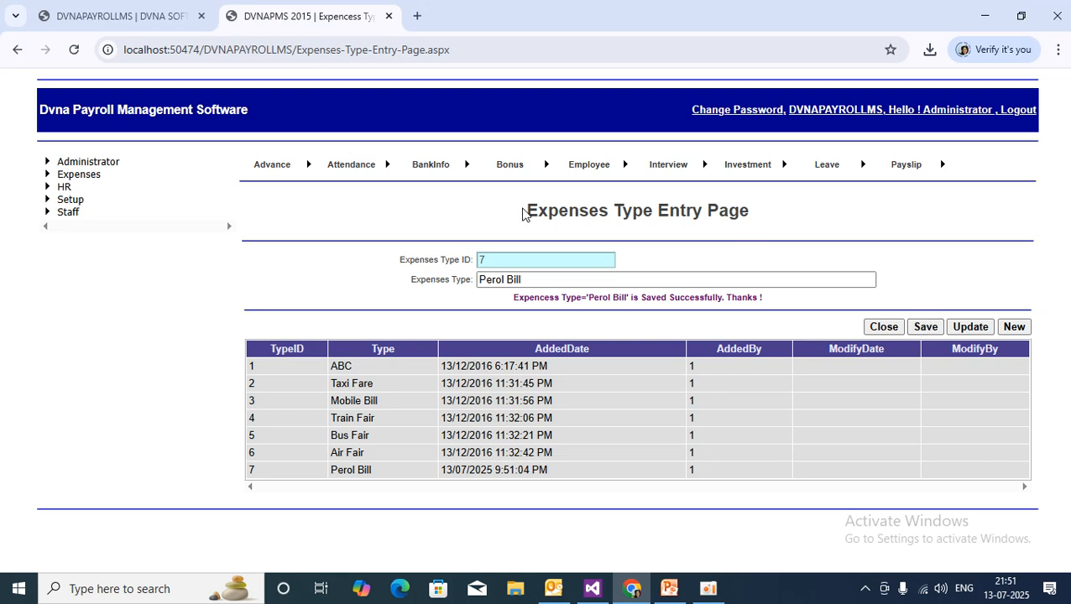
Close and reopen the Expenses Type Entry Page, then briefly switch to PowerPoint and back.
left_click(886, 330)
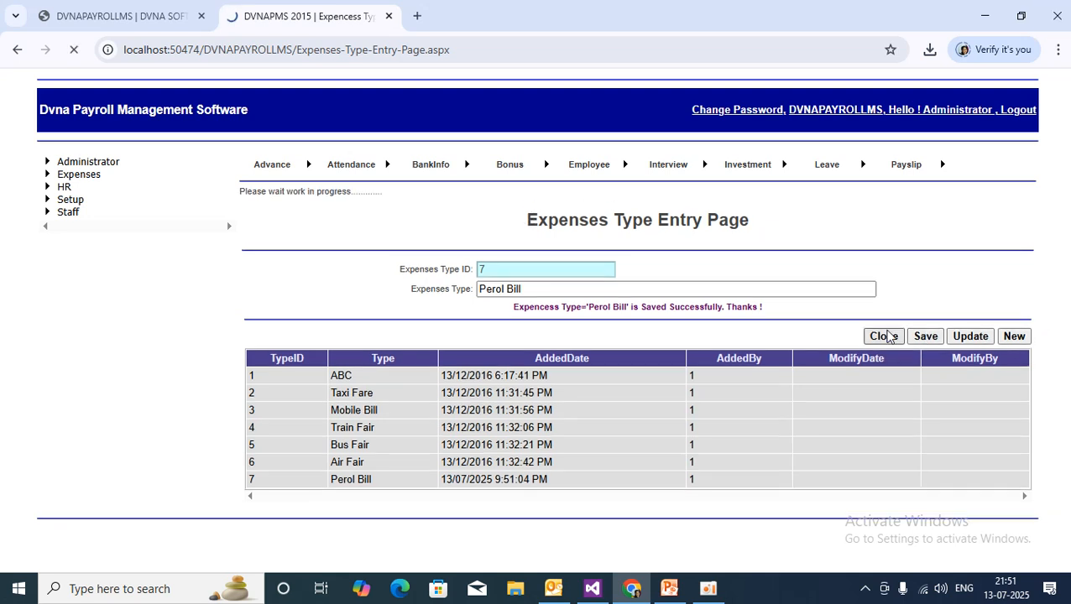
left_click(69, 176)
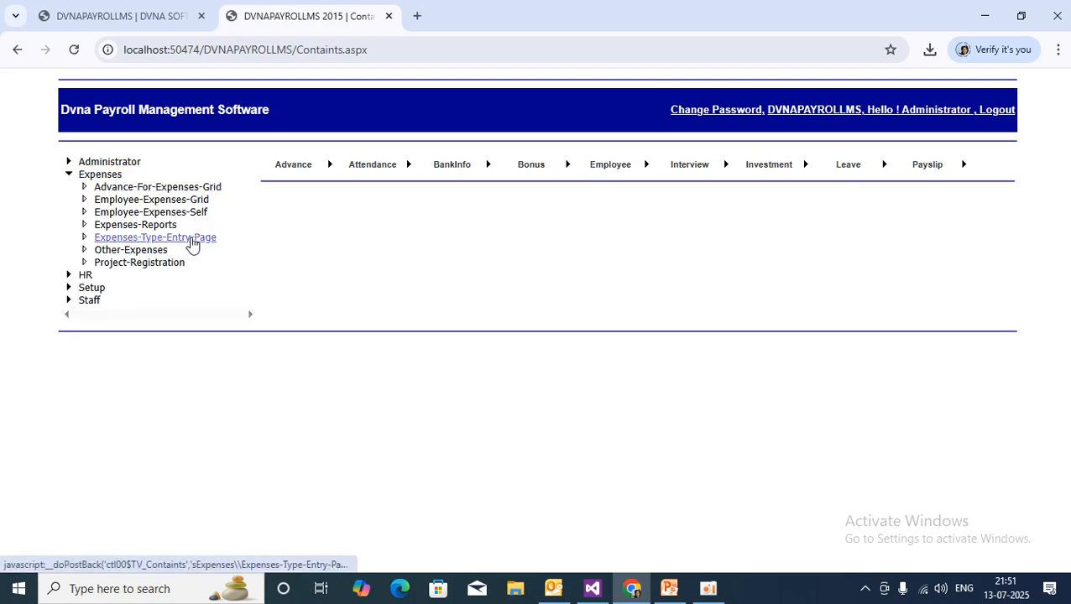
left_click(191, 240)
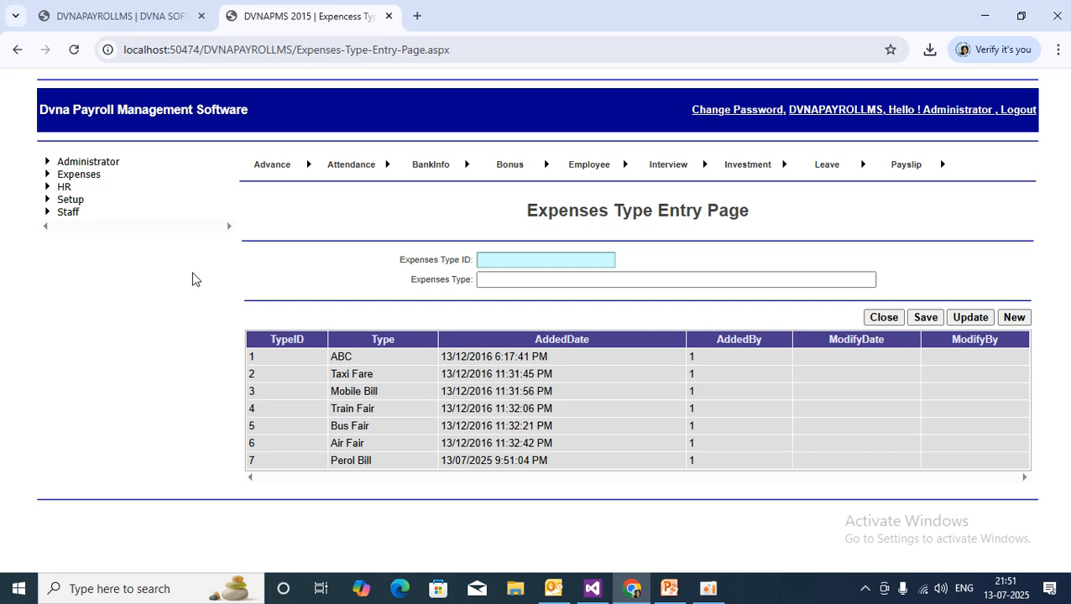
left_click_drag(521, 211, 793, 214)
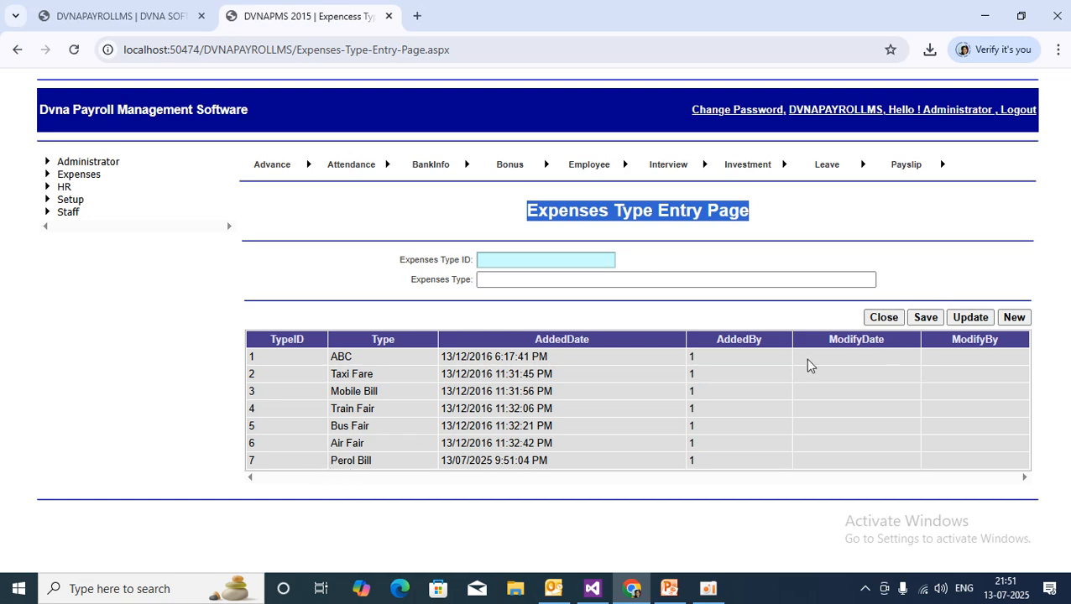
left_click(669, 588)
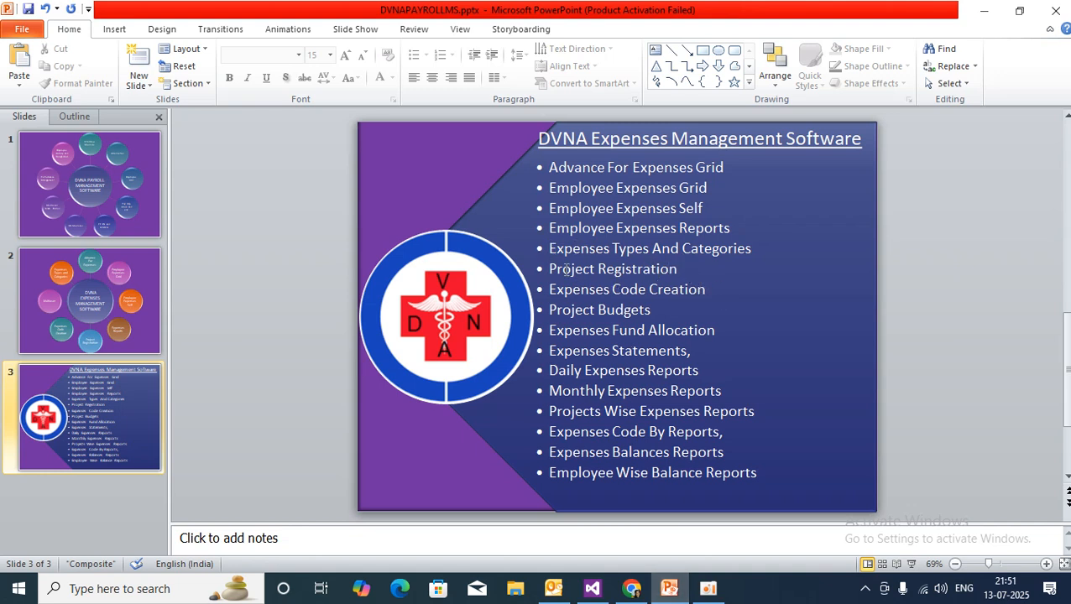
left_click(631, 588)
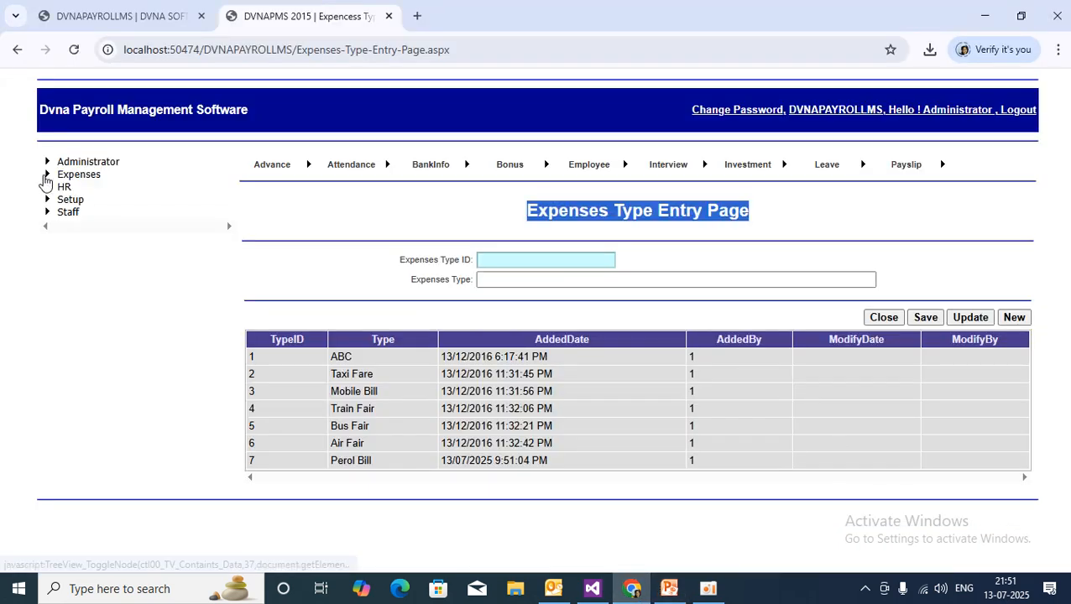
Open Project Registration, point out the Delhi Metro Railways project, and start on the Project Name field.
left_click(47, 177)
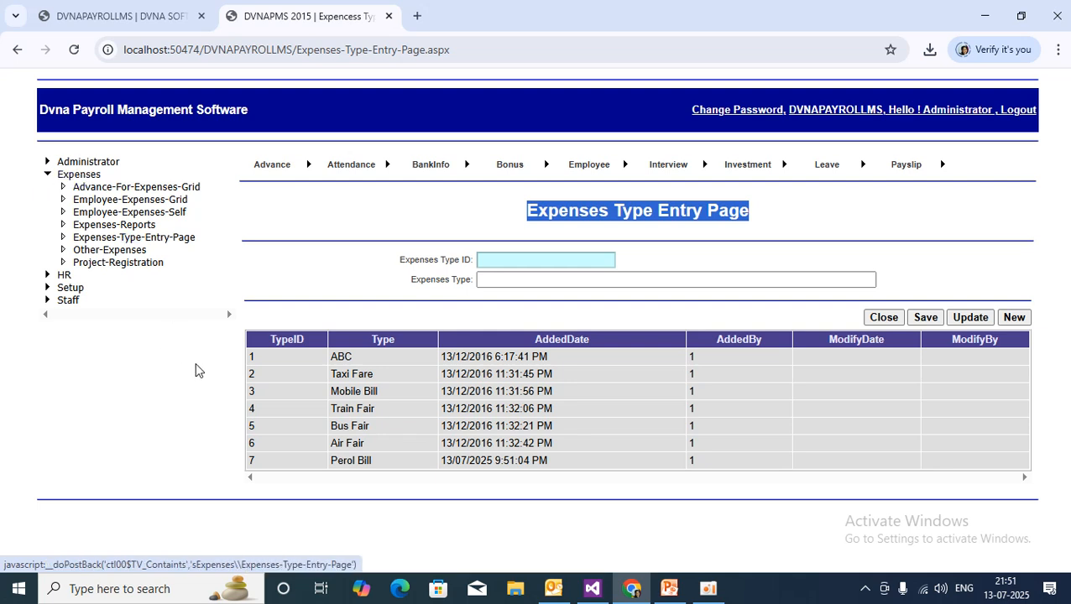
left_click(113, 263)
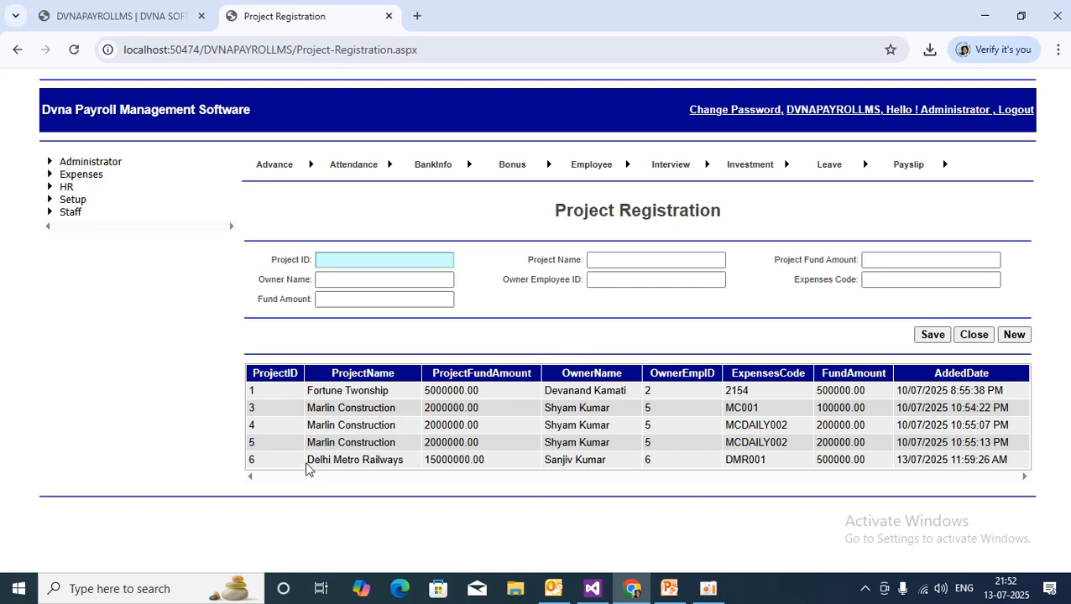
left_click_drag(307, 466, 408, 467)
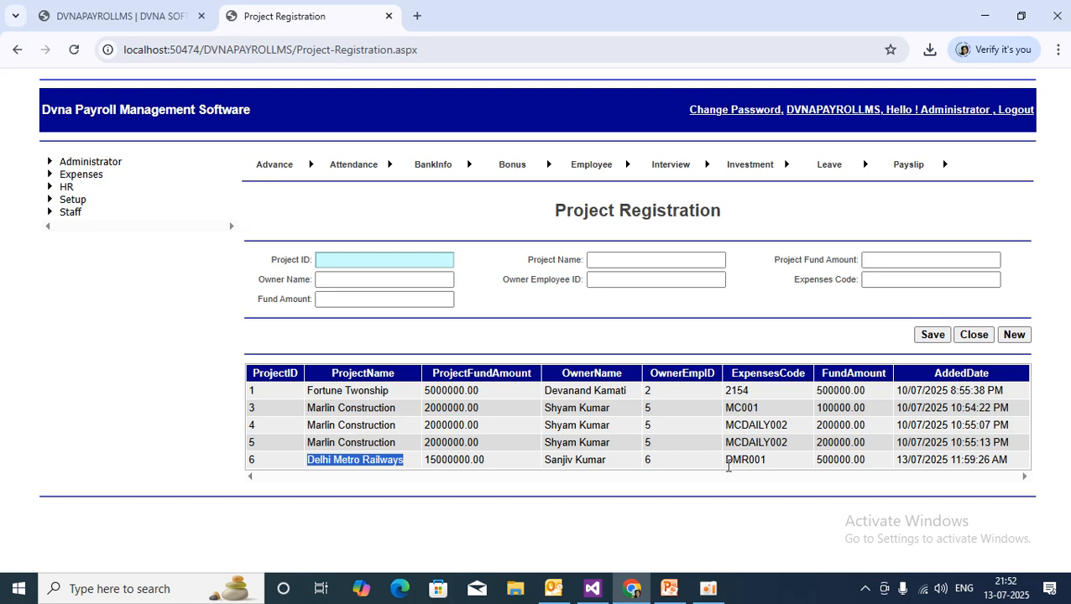
left_click(640, 261)
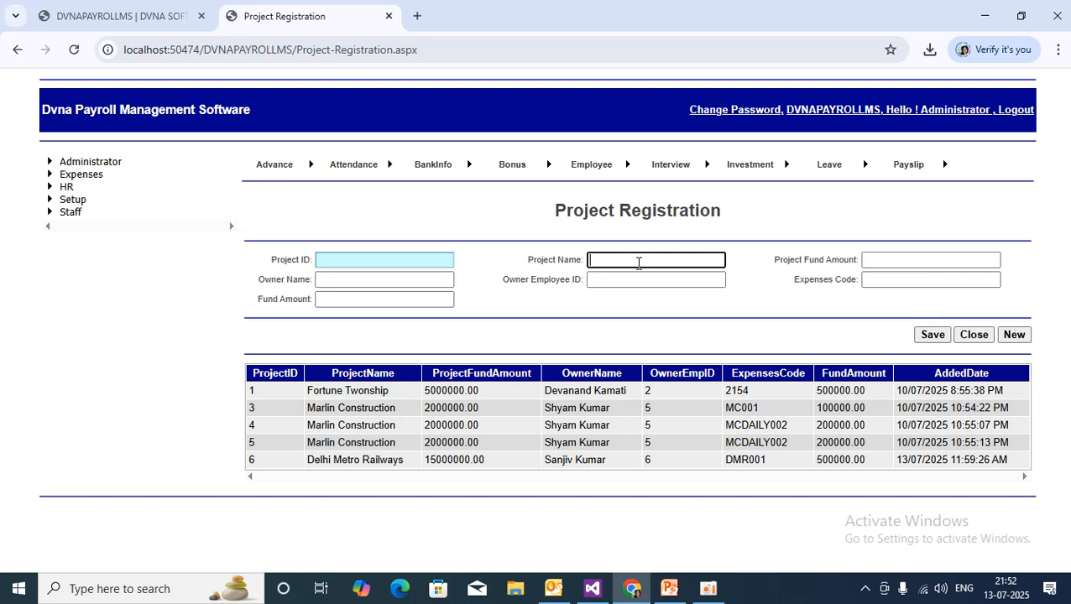
Enter the Kolkata road construction project name and a project fund amount of 10000000.
type("Constr")
type("u")
type("ction")
type(" Of")
type(" R")
type("ea")
key("BackSpace")
key("BackSpace")
key("BackSpace")
key("BackSpace")
key("BackSpace")
key("BackSpace")
type("of ra")
key("BackSpace")
key("BackSpace")
type("road at ")
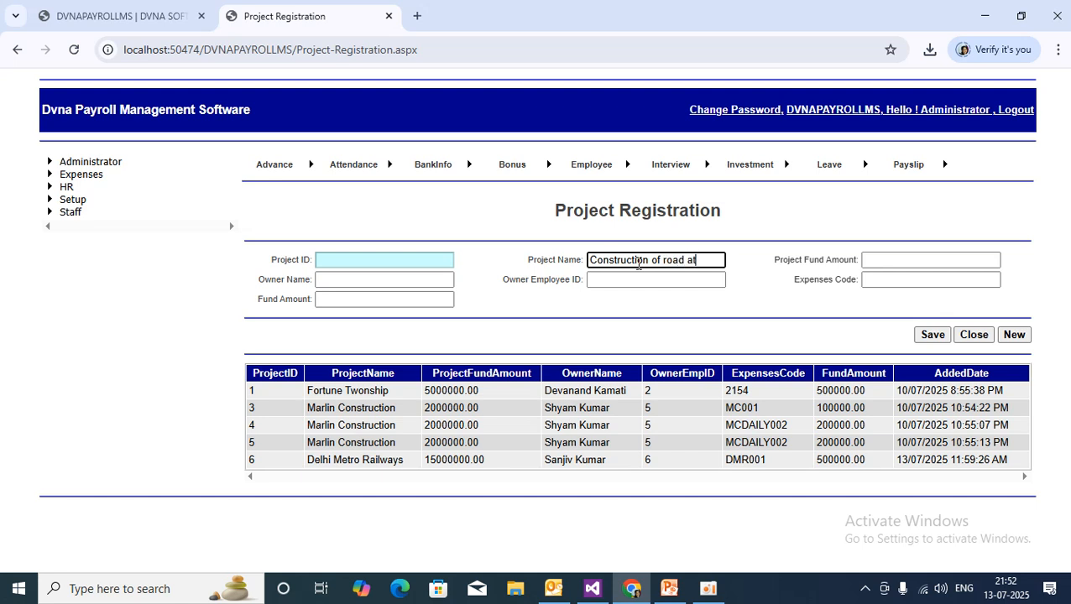
type("kolkat")
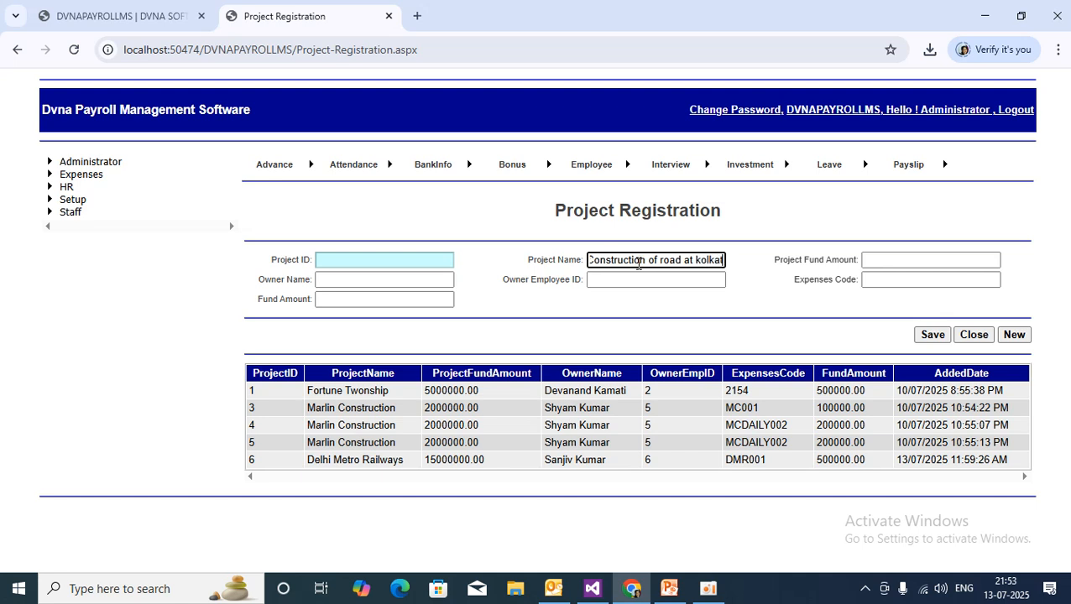
left_click(751, 305)
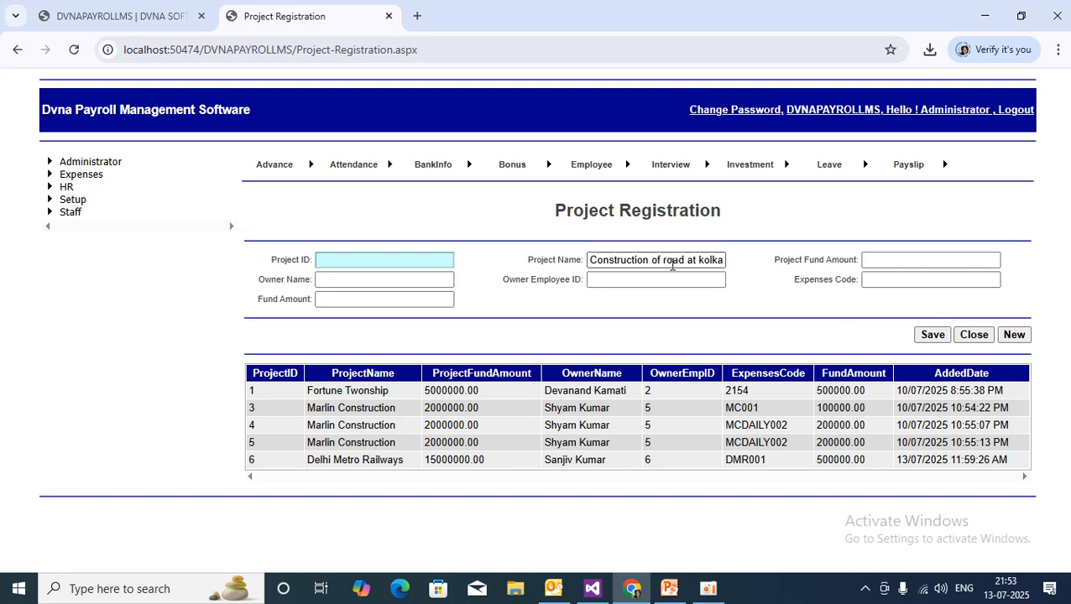
left_click(909, 264)
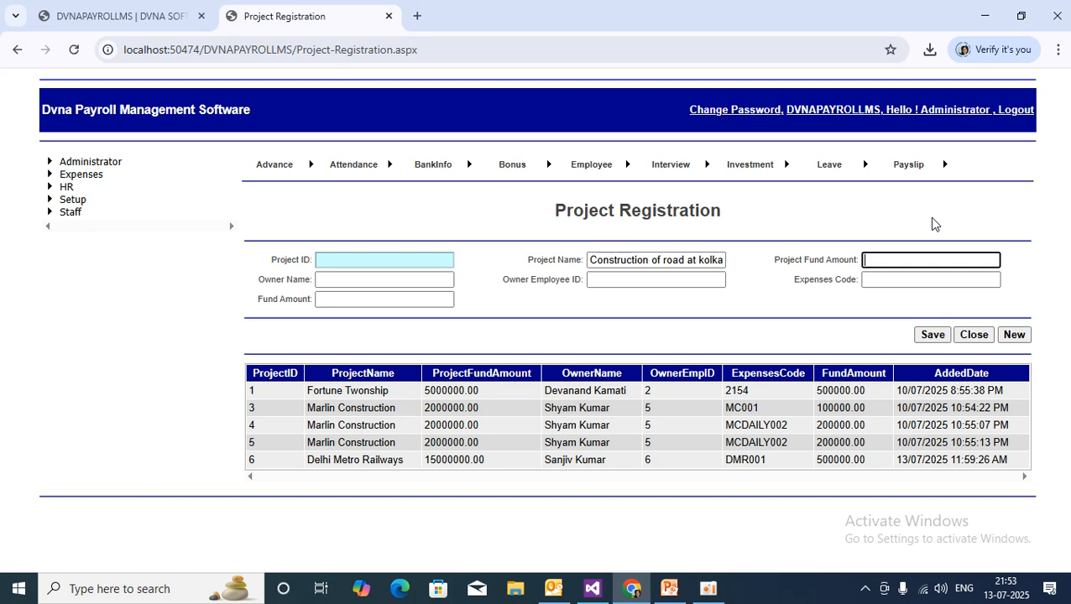
type("1000000")
type("0")
Enter the project owner's name and owner employee ID 3.
left_click(251, 292)
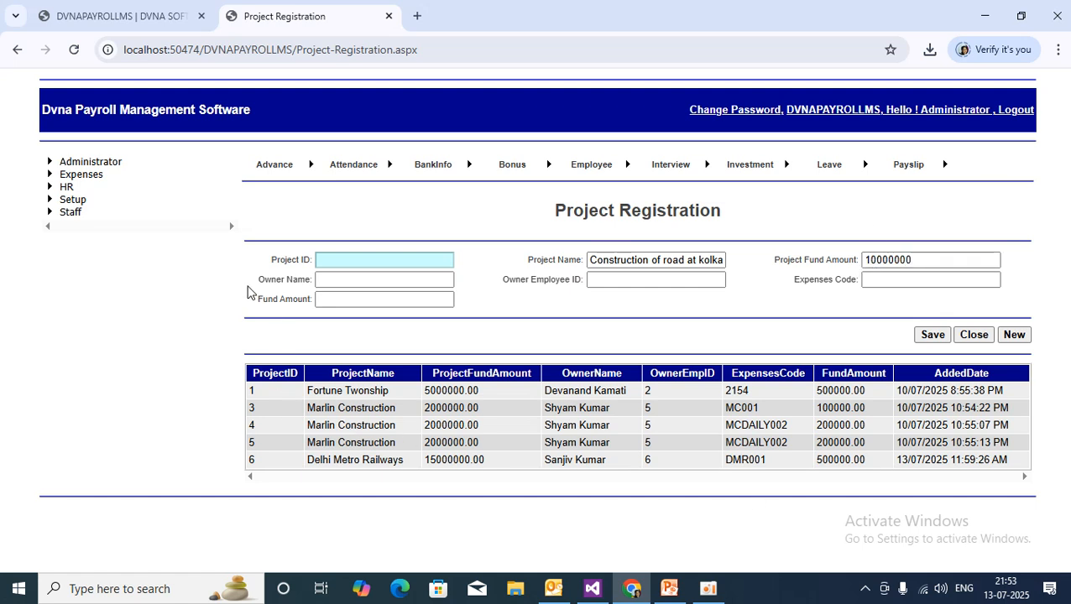
left_click(354, 282)
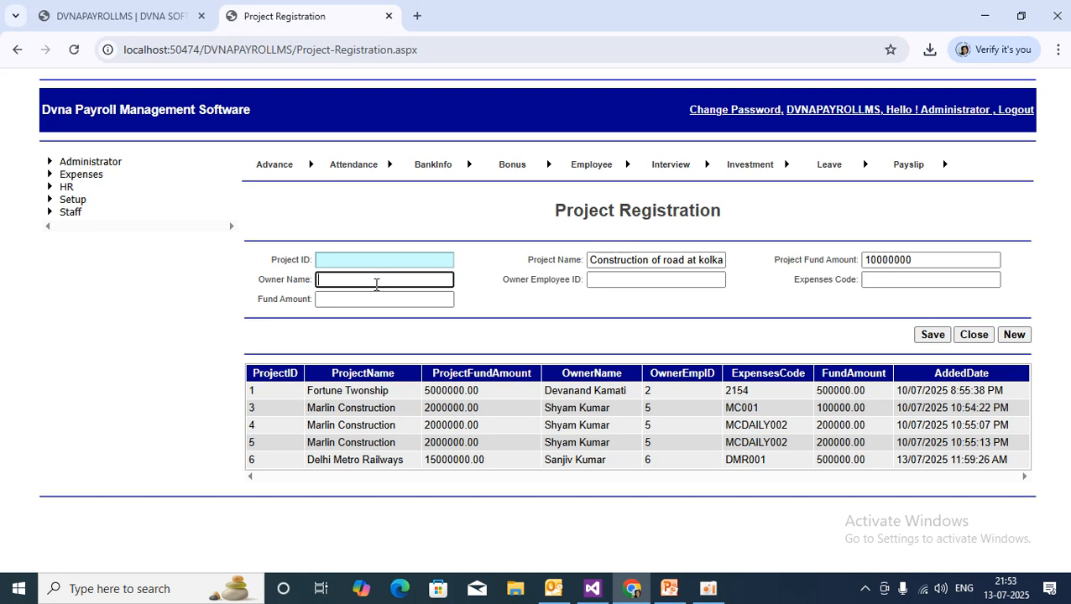
type("A")
key("BackSpace")
left_click(673, 282)
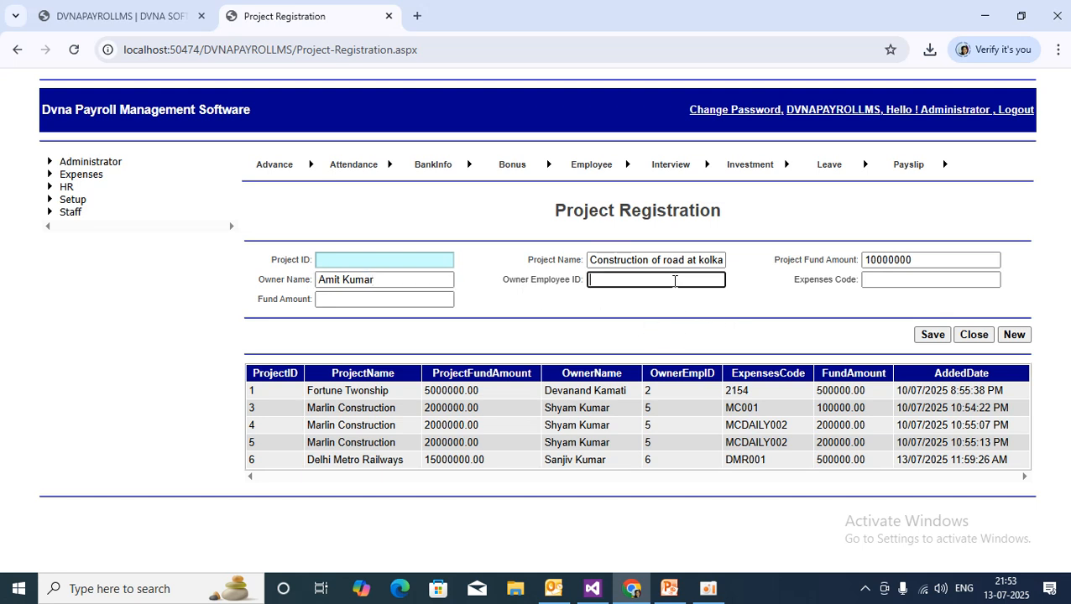
type("3")
Set expenses code CRK0001 and fund amount 100000.
left_click(893, 284)
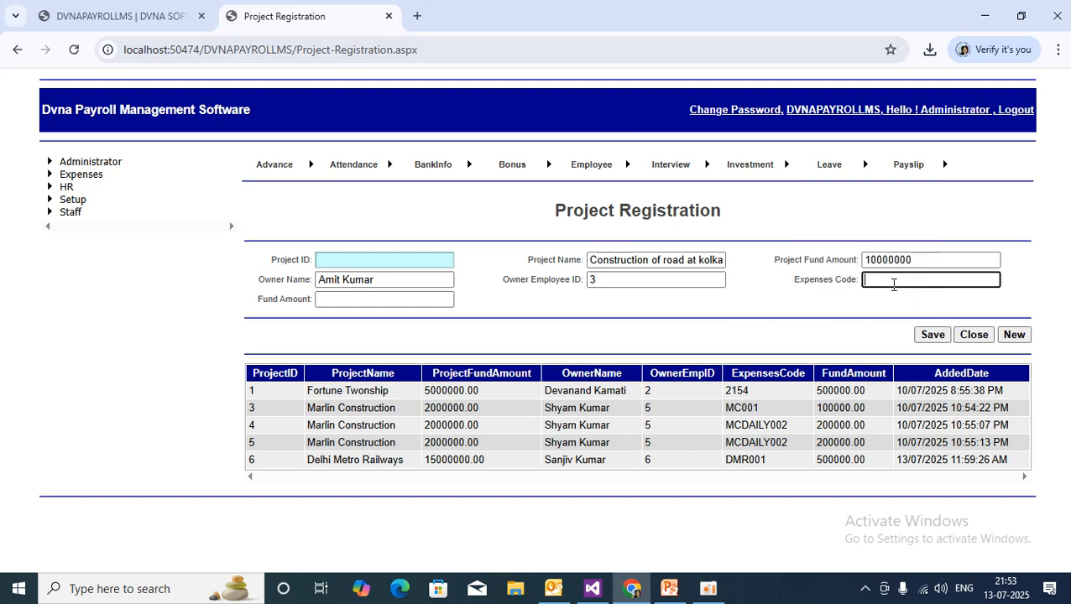
type("CRK0901")
left_click(336, 295)
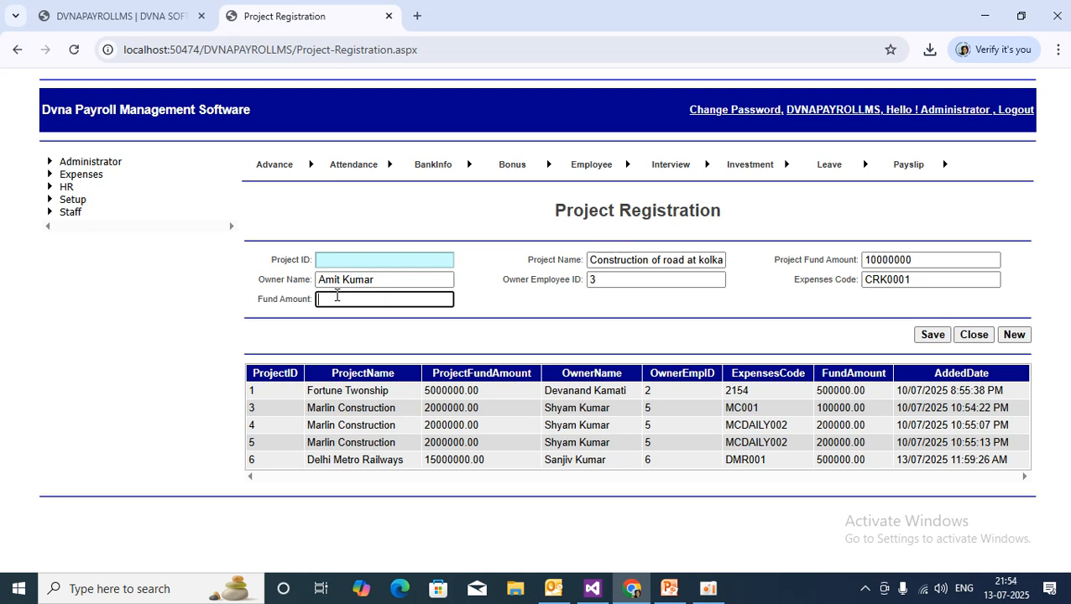
type("100000")
left_click(585, 323)
Save the project, point out its heading, Expenses Code and Fund Amount, then close back to PowerPoint.
left_click(932, 333)
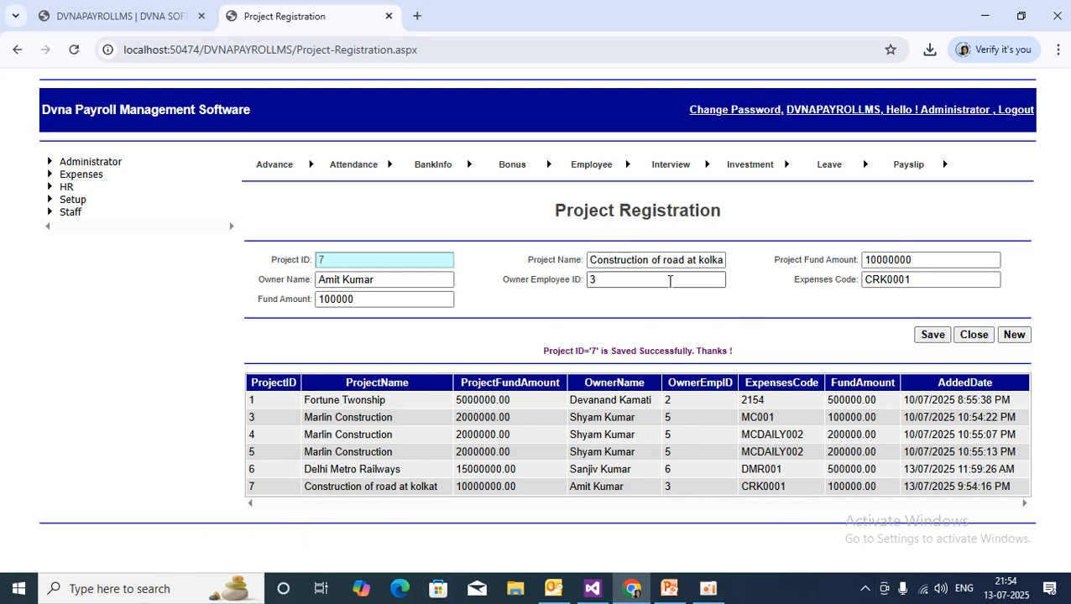
left_click_drag(551, 211, 761, 211)
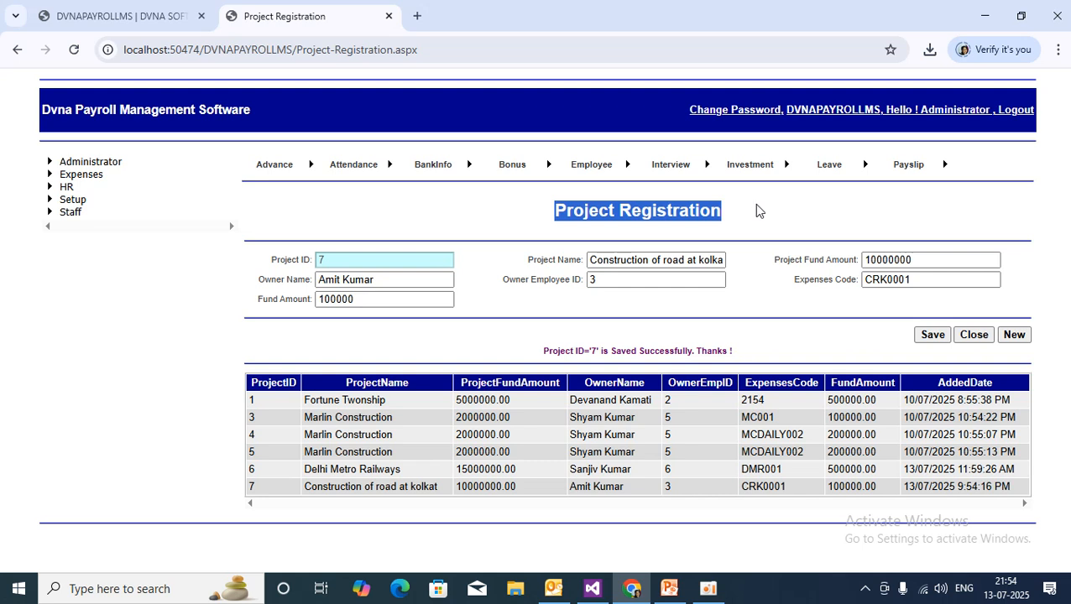
left_click_drag(792, 282, 860, 285)
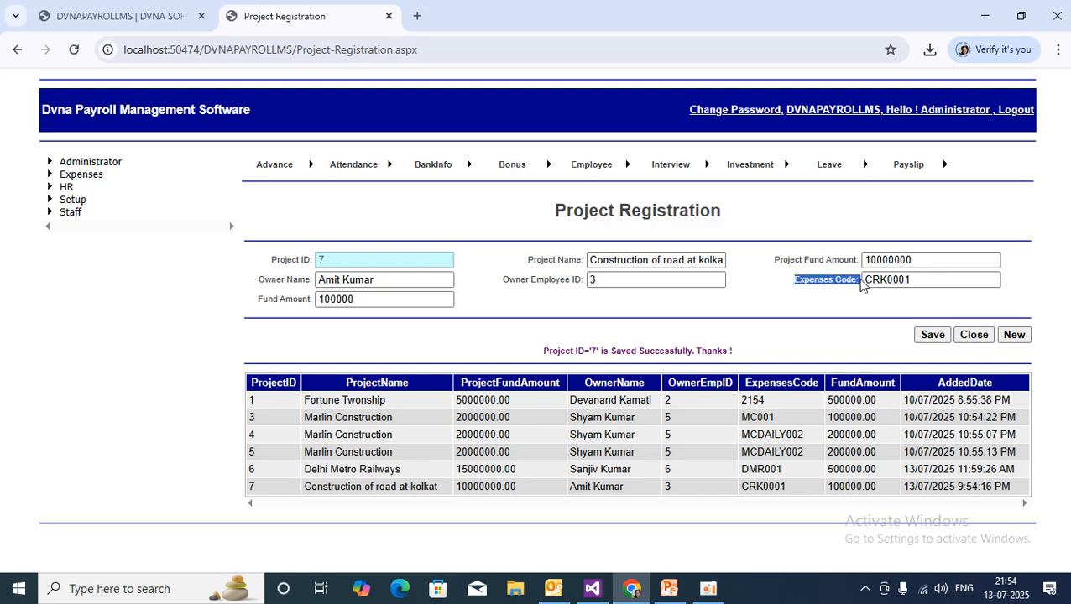
left_click_drag(253, 307, 280, 305)
left_click(376, 304)
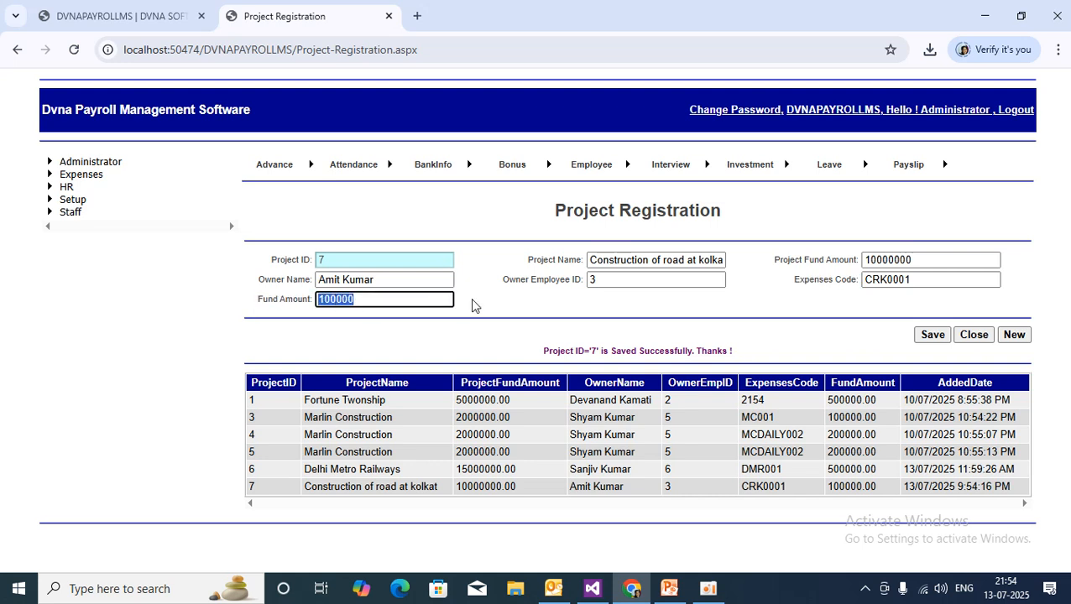
left_click(499, 301)
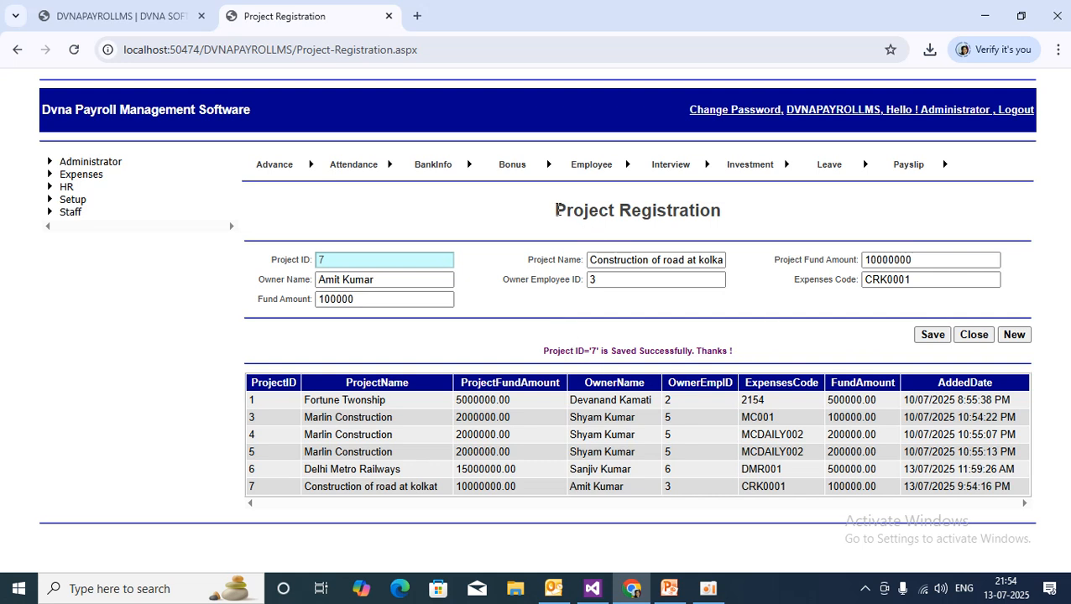
left_click_drag(556, 210, 755, 211)
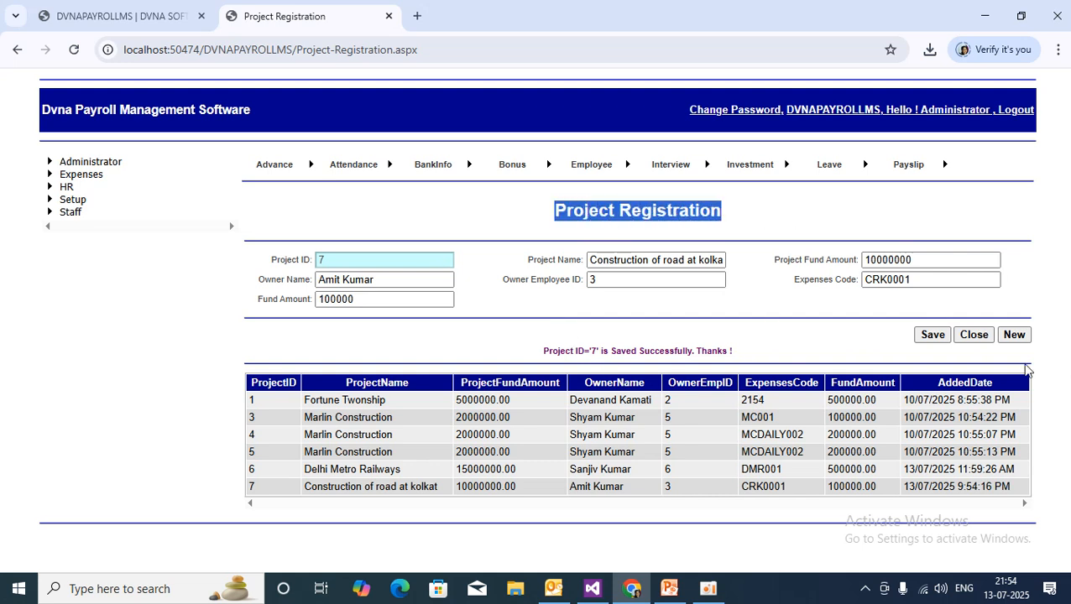
left_click(976, 335)
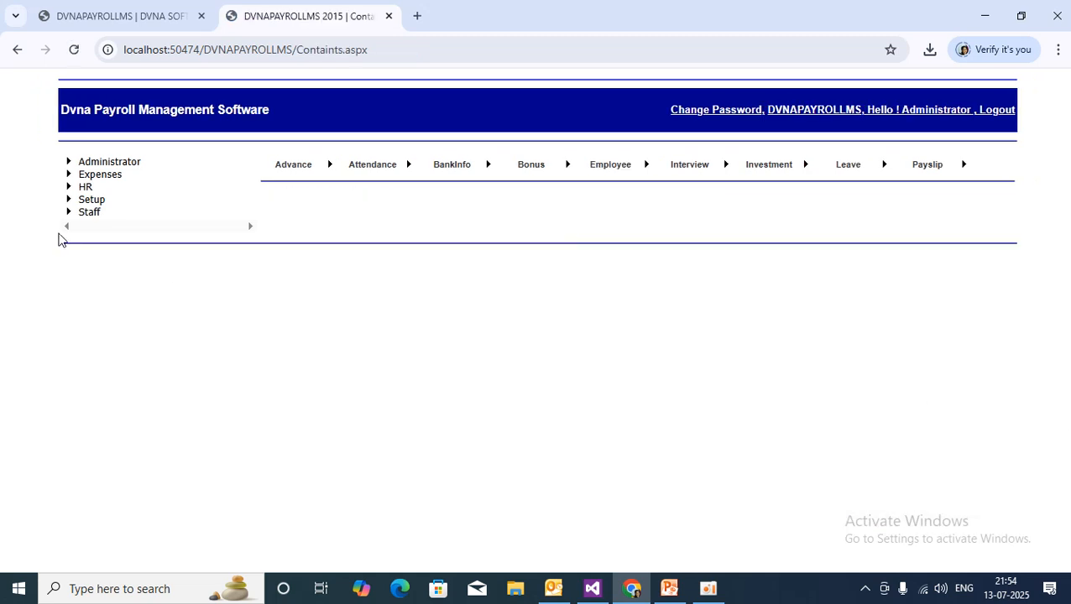
left_click(669, 588)
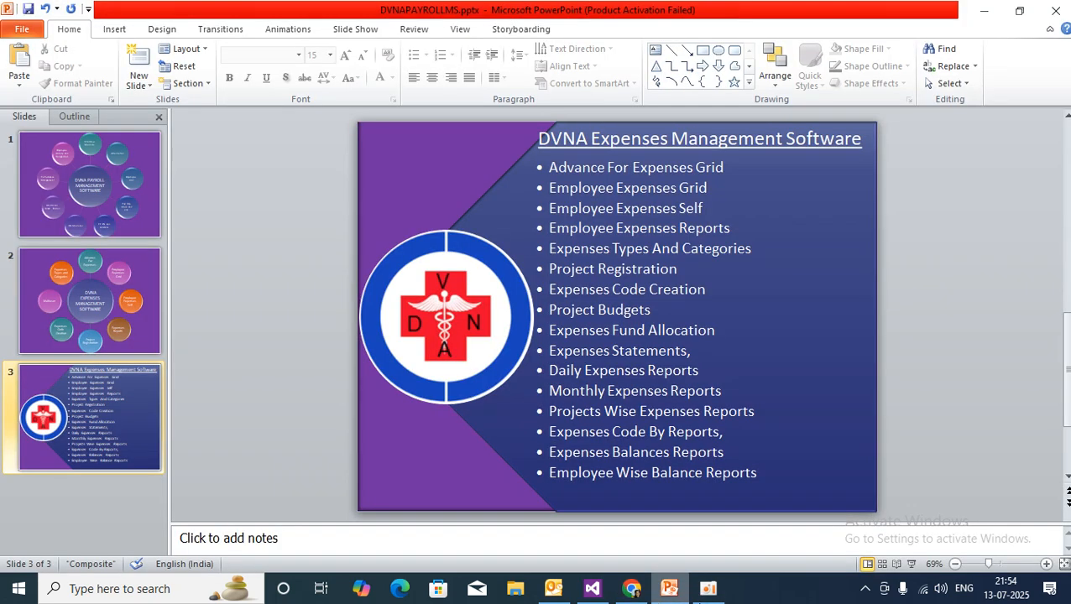